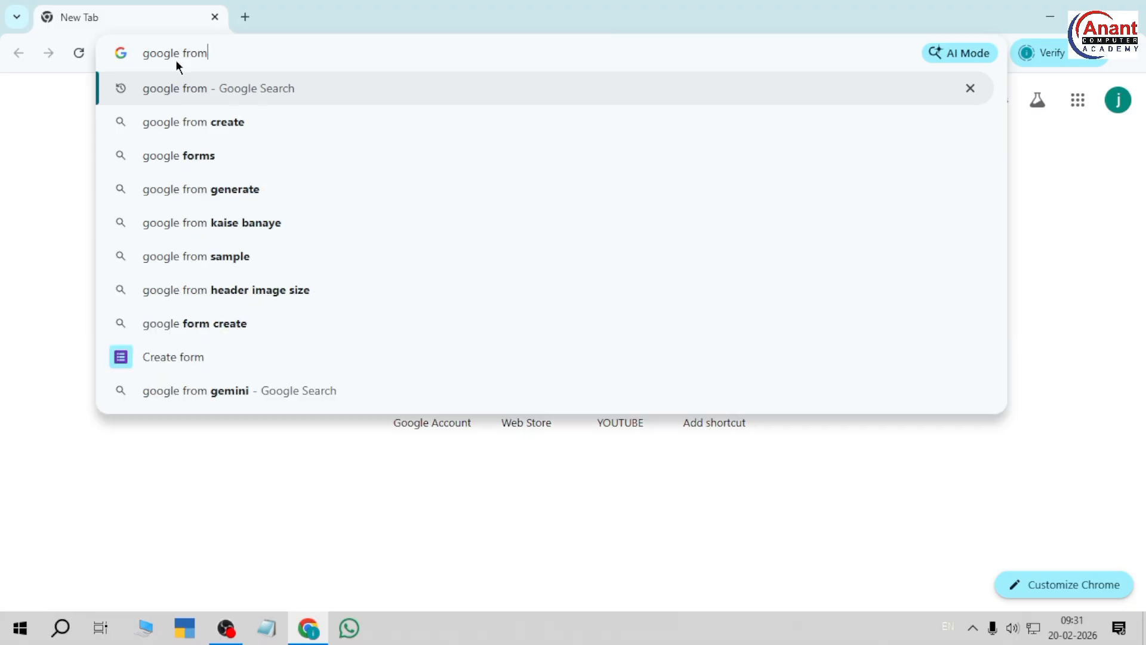
Step: Open Google Forms from a web search for "google from" and create a blank form
{"action": "key", "text": "Return"}
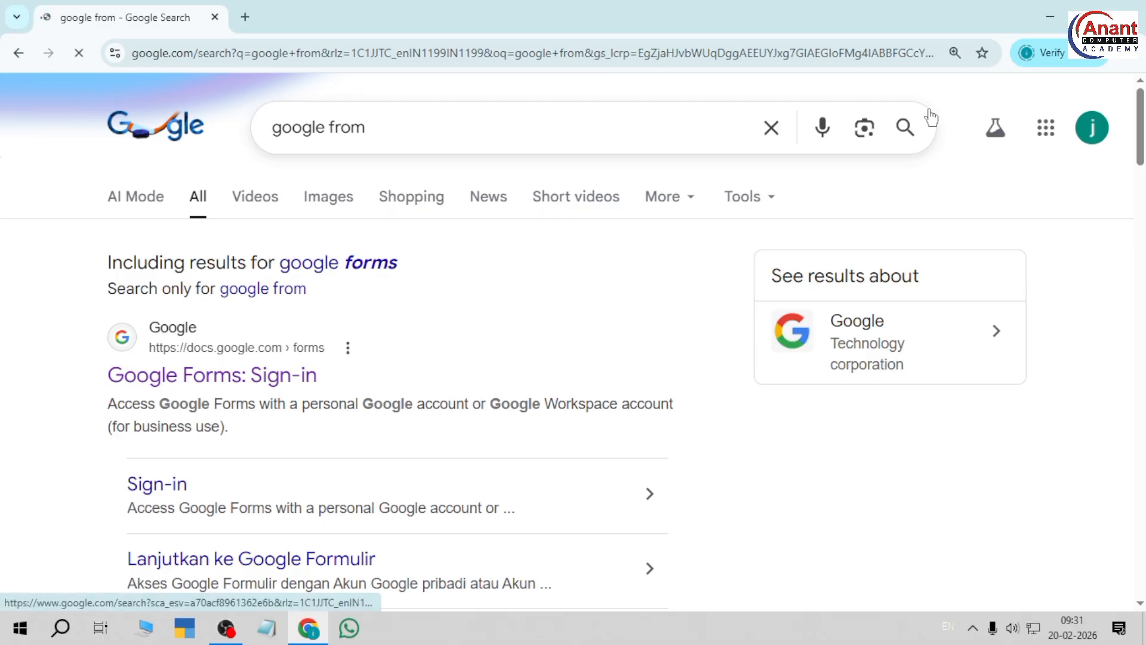
{"action": "left_click", "coordinate": [173, 376]}
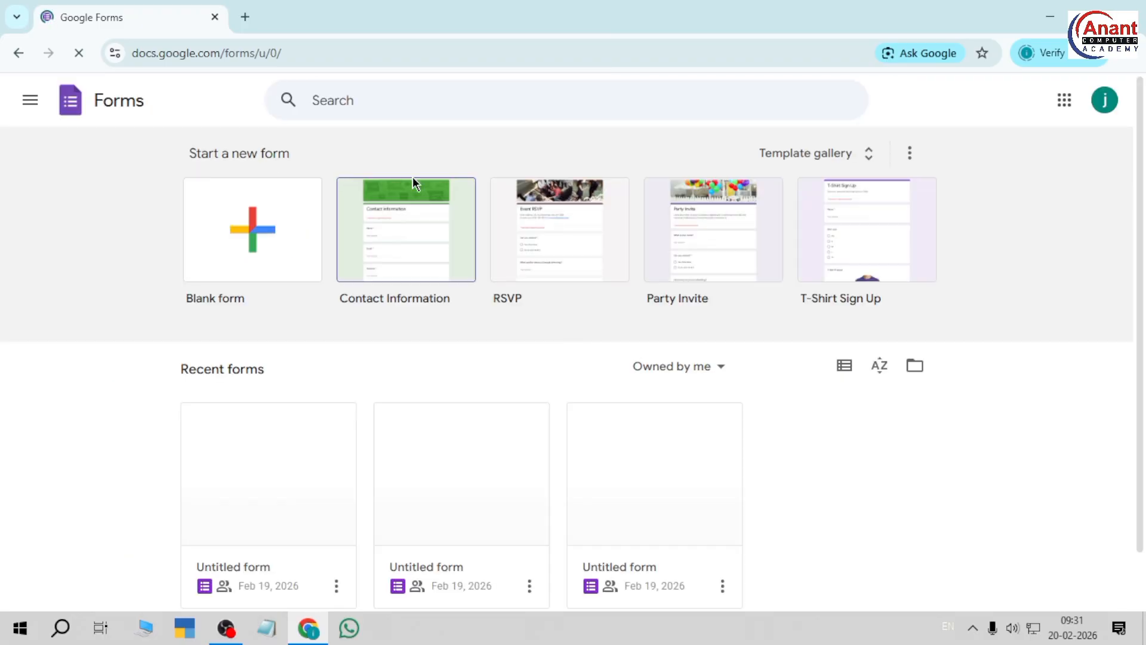
{"action": "scroll", "coordinate": [465, 251], "scroll_direction": "down", "scroll_amount": 1}
{"action": "scroll", "coordinate": [386, 282], "scroll_direction": "up", "scroll_amount": 1}
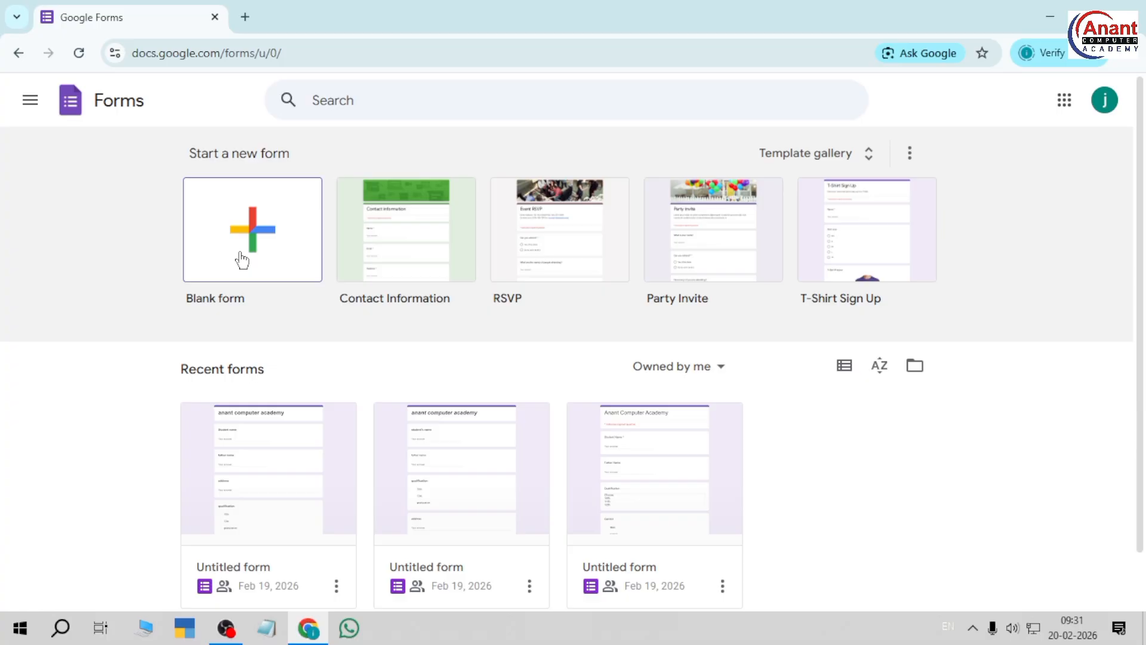
{"action": "left_click", "coordinate": [222, 226]}
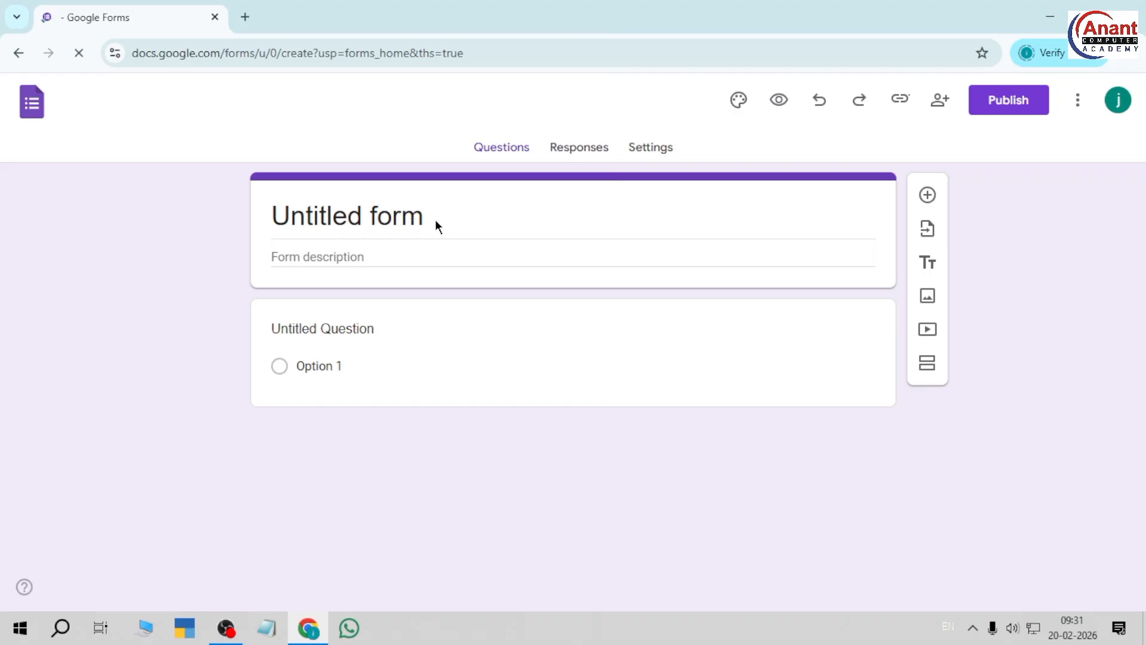
Step: Replace the form's default title with "Welcome to Anant Computer Academy"
{"action": "left_click", "coordinate": [448, 214]}
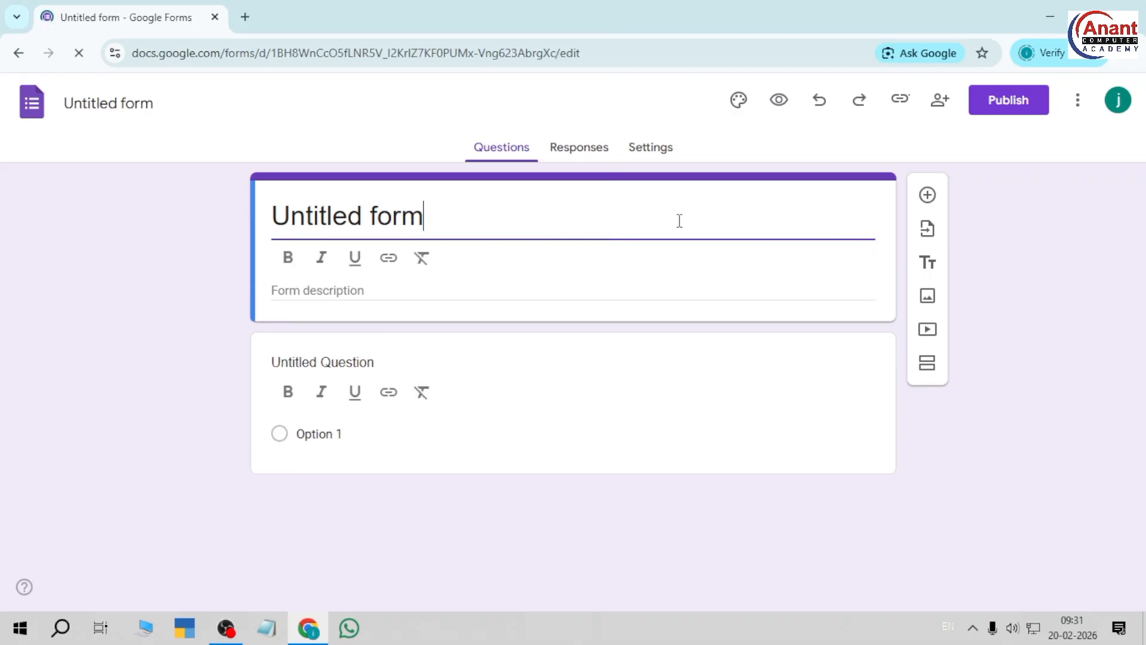
{"action": "key", "text": "BackSpace"}
{"action": "key", "text": "BackSpace"}
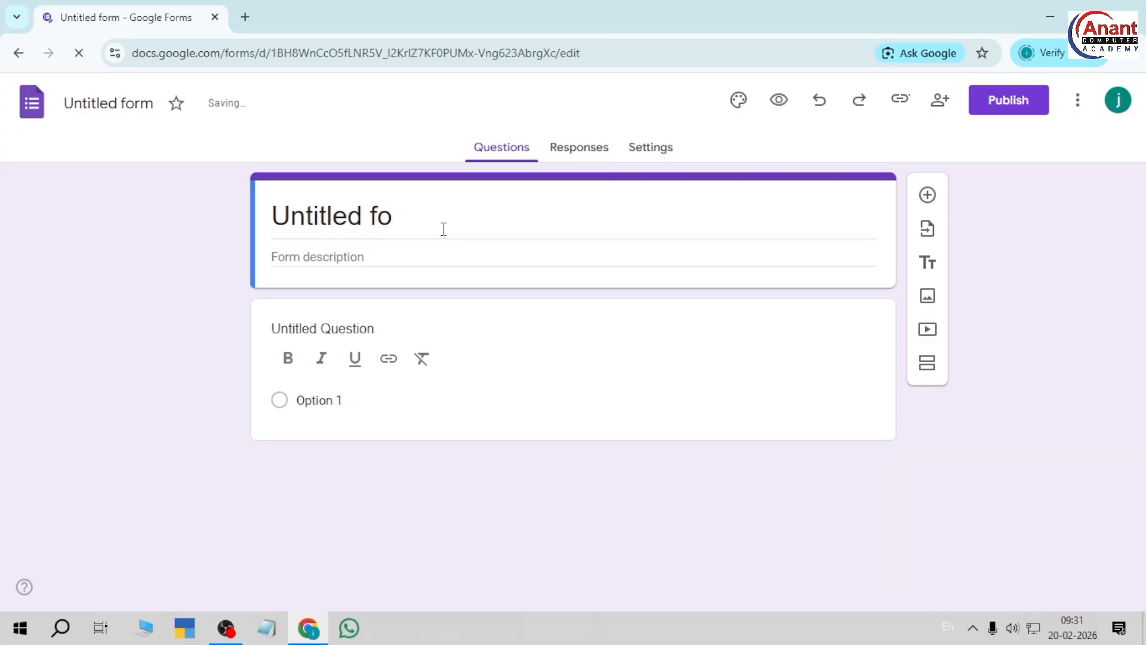
{"action": "left_click", "coordinate": [437, 223]}
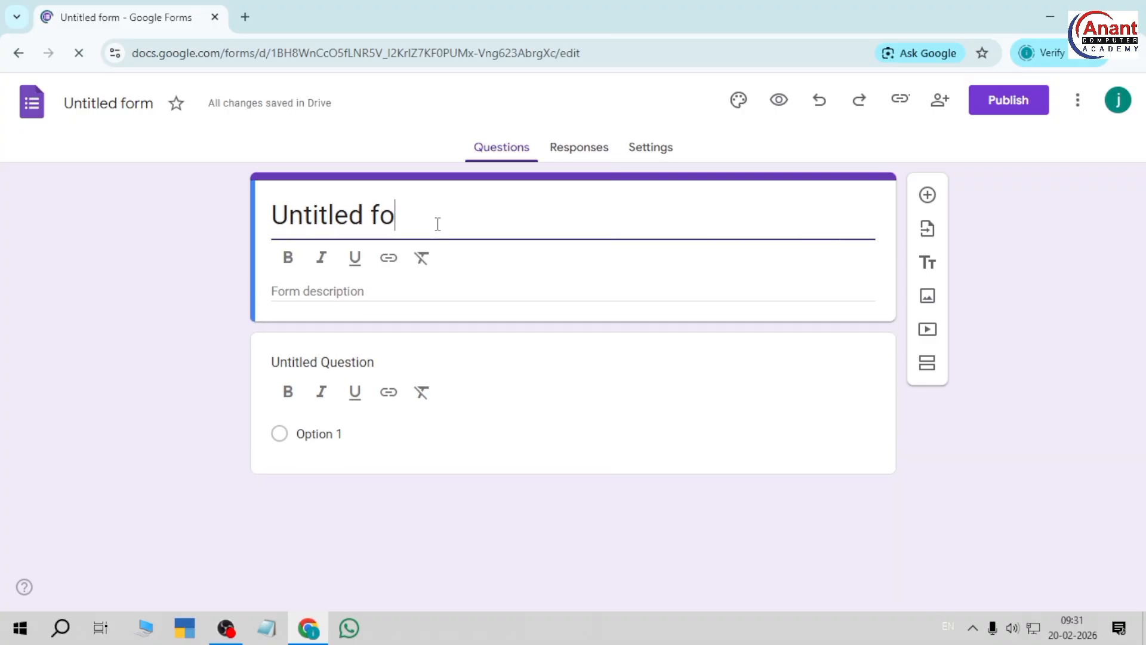
{"action": "key", "text": "BackSpace"}
{"action": "key", "text": "BackSpace"}
{"action": "key", "text": "BackSpace"}
{"action": "key", "text": "BackSpace"}
{"action": "key", "text": "BackSpace"}
{"action": "key", "text": "BackSpace"}
{"action": "key", "text": "BackSpace"}
{"action": "key", "text": "BackSpace"}
{"action": "key", "text": "BackSpace"}
{"action": "key", "text": "BackSpace"}
{"action": "key", "text": "BackSpace"}
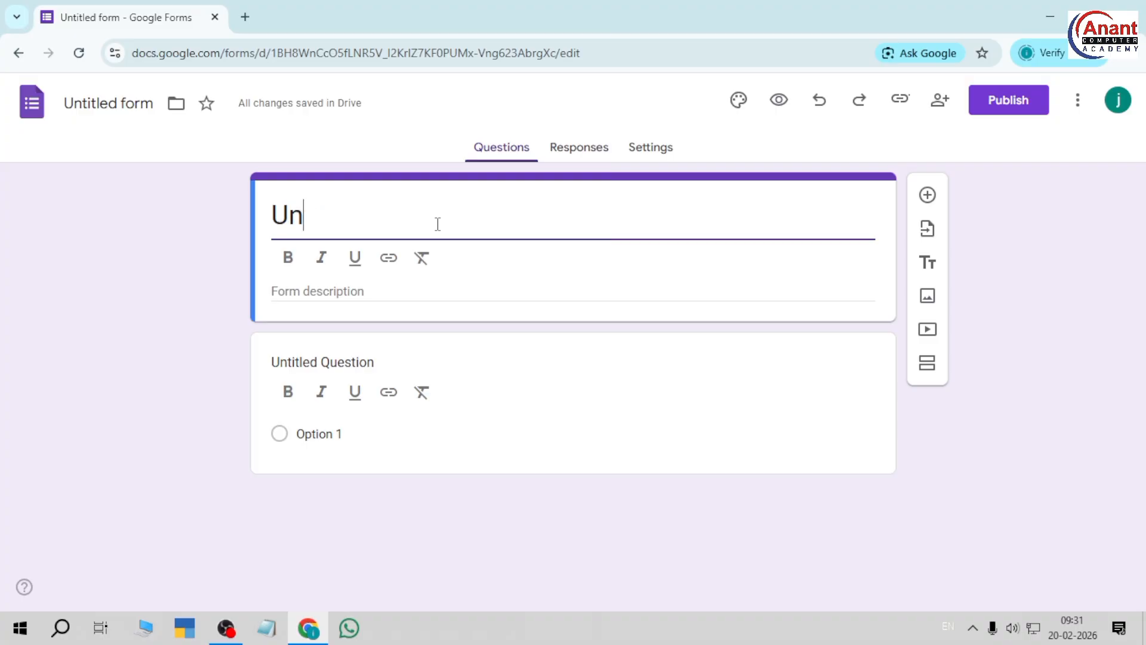
{"action": "type", "text": "Anan"}
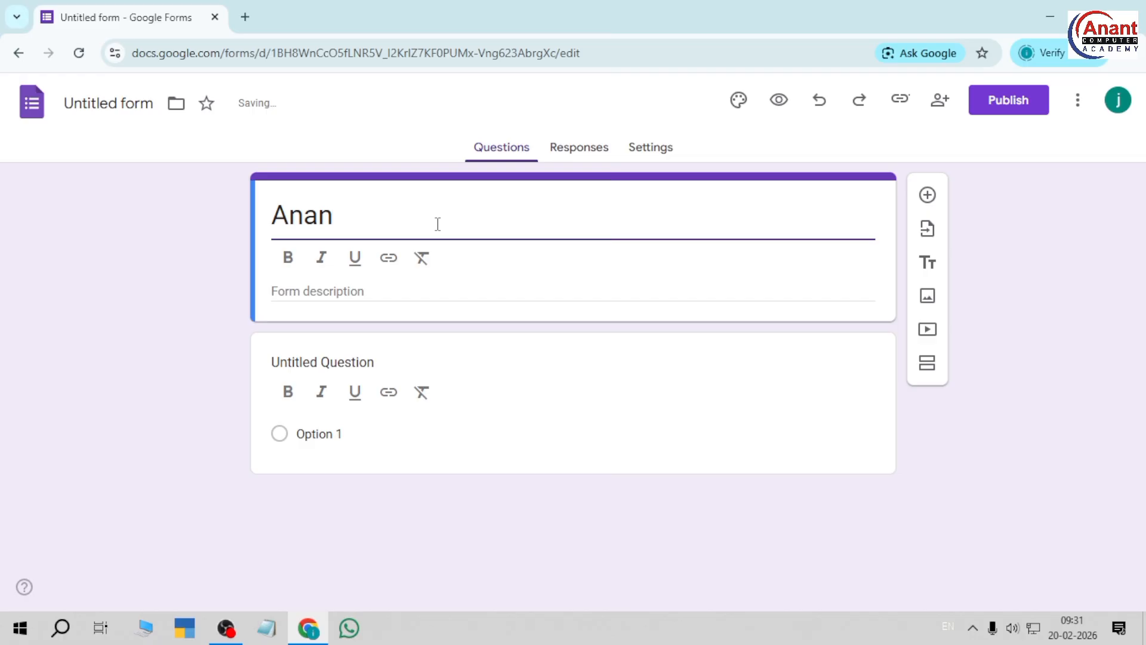
{"action": "type", "text": "t"}
{"action": "key", "text": "Left"}
{"action": "key", "text": "Left"}
{"action": "key", "text": "Left"}
{"action": "key", "text": "Left"}
{"action": "key", "text": "Left"}
{"action": "type", "text": "We"}
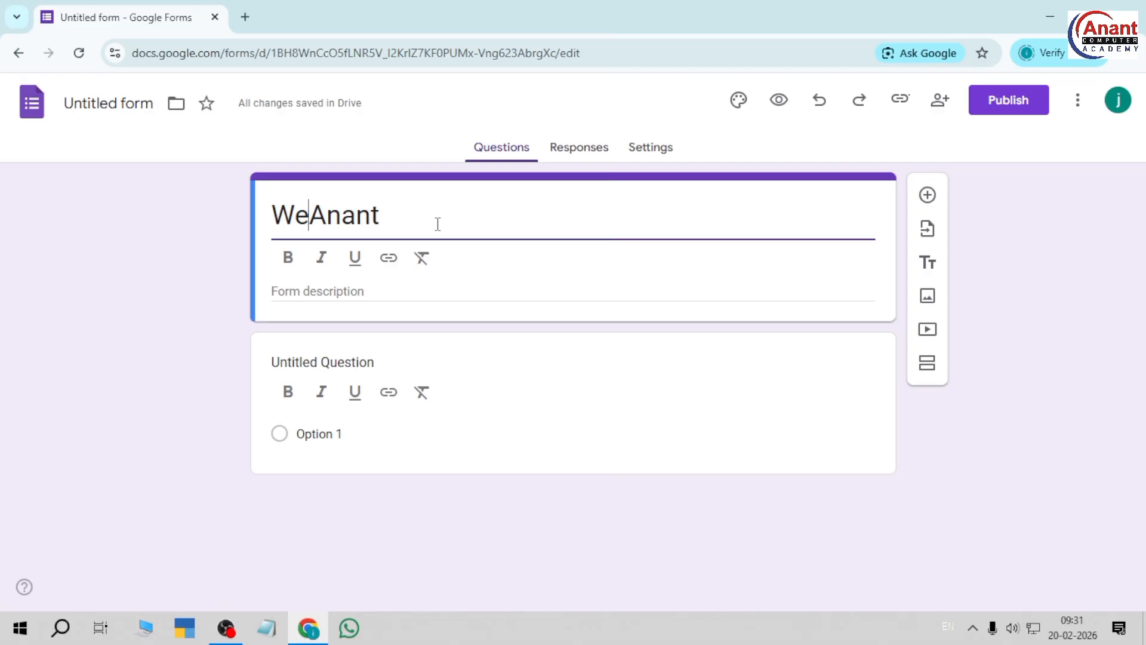
{"action": "type", "text": "lcome to"}
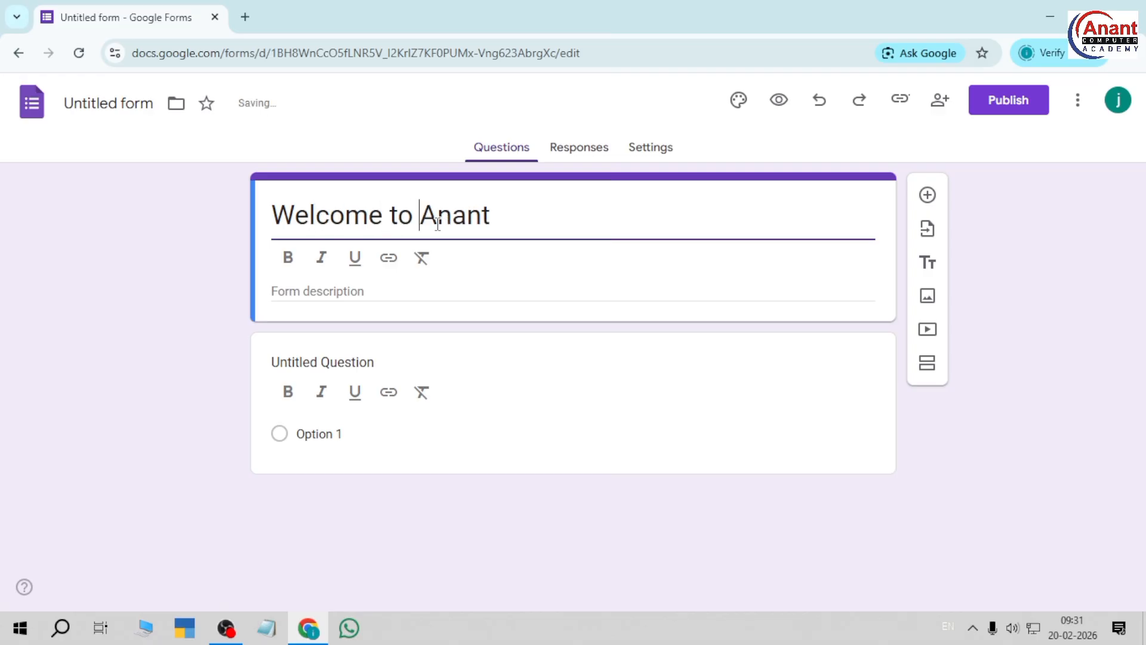
{"action": "key", "text": "End"}
{"action": "type", "text": "Comput"}
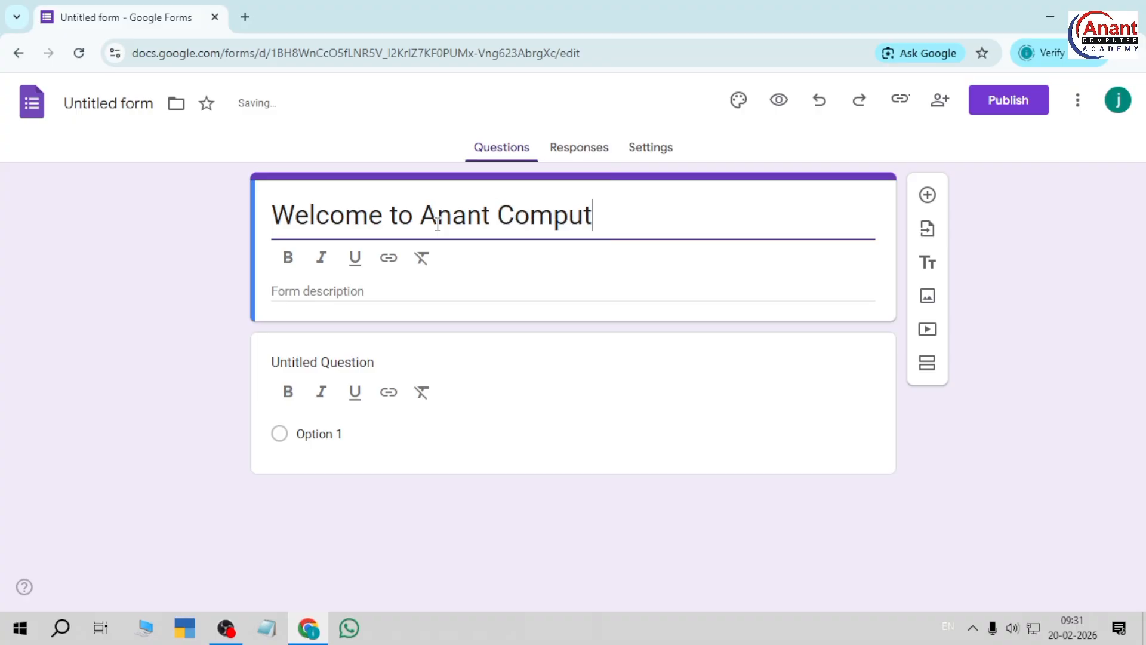
{"action": "type", "text": "er Academy"}
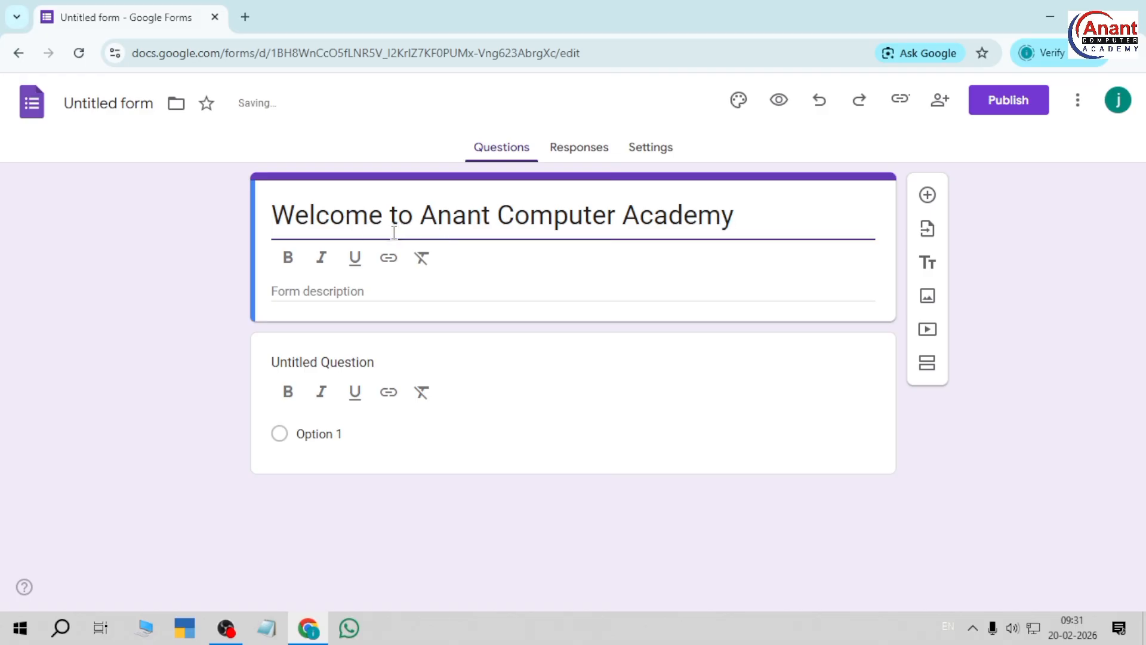
{"action": "key", "text": "ctrl+k"}
{"action": "left_click", "coordinate": [588, 219]}
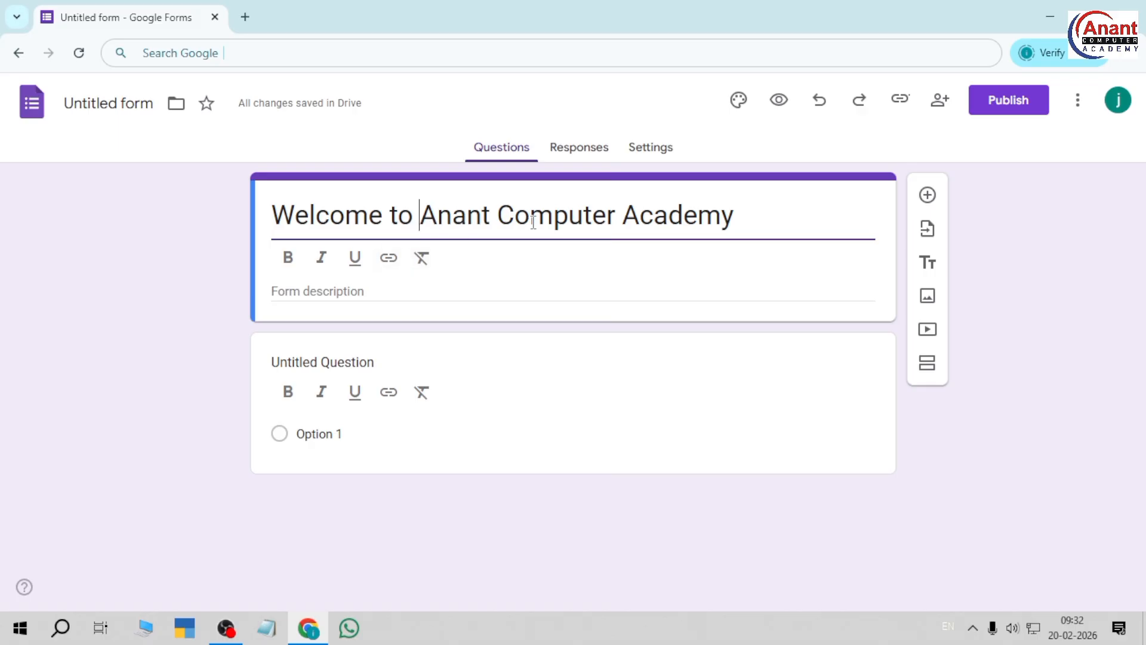
{"action": "left_click", "coordinate": [332, 220]}
{"action": "left_click", "coordinate": [278, 218]}
Step: Title the first question "Student Name" as a short-answer question and make it required
{"action": "left_click", "coordinate": [323, 362]}
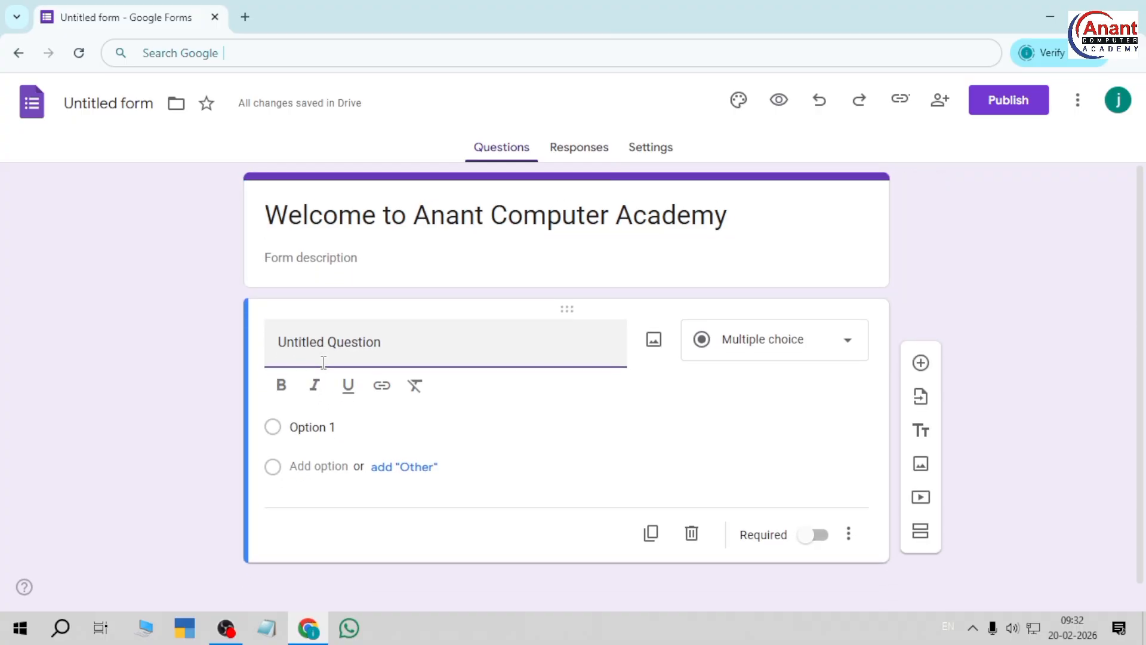
{"action": "key", "text": "Right"}
{"action": "key", "text": "Right"}
{"action": "key", "text": "Right"}
{"action": "key", "text": "Right"}
{"action": "key", "text": "Right"}
{"action": "key", "text": "Right"}
{"action": "key", "text": "Right"}
{"action": "key", "text": "BackSpace"}
{"action": "key", "text": "BackSpace"}
{"action": "key", "text": "BackSpace"}
{"action": "key", "text": "BackSpace"}
{"action": "key", "text": "BackSpace"}
{"action": "key", "text": "Delete"}
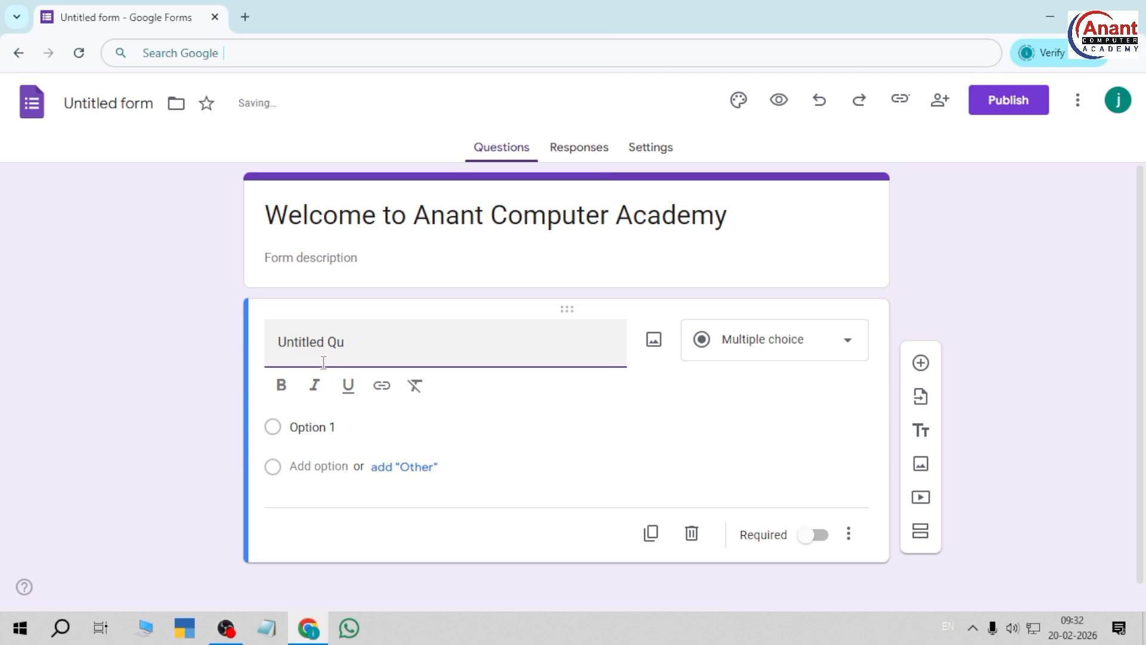
{"action": "key", "text": "BackSpace"}
{"action": "key", "text": "BackSpace"}
{"action": "key", "text": "BackSpace"}
{"action": "key", "text": "BackSpace"}
{"action": "key", "text": "BackSpace"}
{"action": "key", "text": "BackSpace"}
{"action": "key", "text": "BackSpace"}
{"action": "key", "text": "BackSpace"}
{"action": "key", "text": "BackSpace"}
{"action": "key", "text": "BackSpace"}
{"action": "key", "text": "BackSpace"}
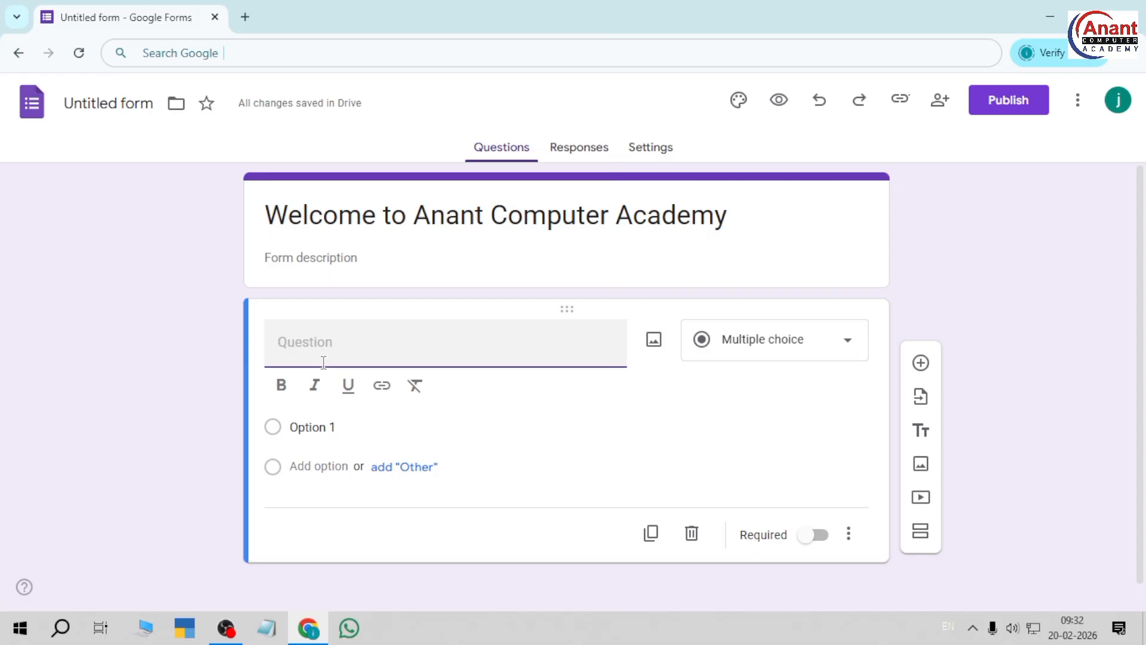
{"action": "type", "text": "Student Name"}
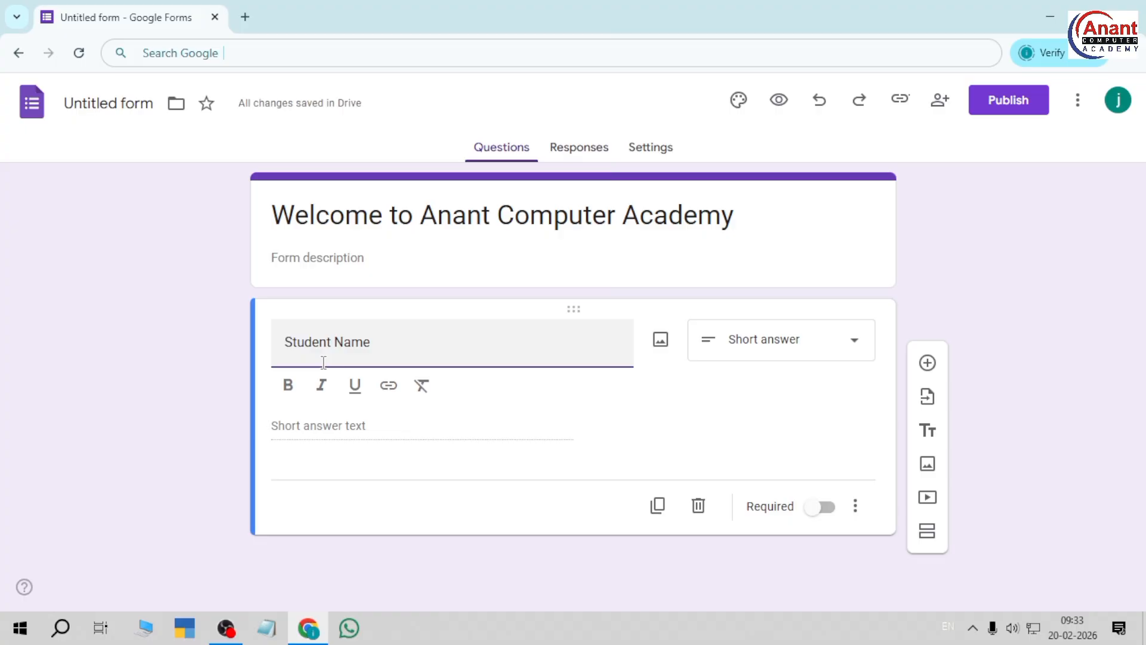
{"action": "left_click", "coordinate": [827, 507]}
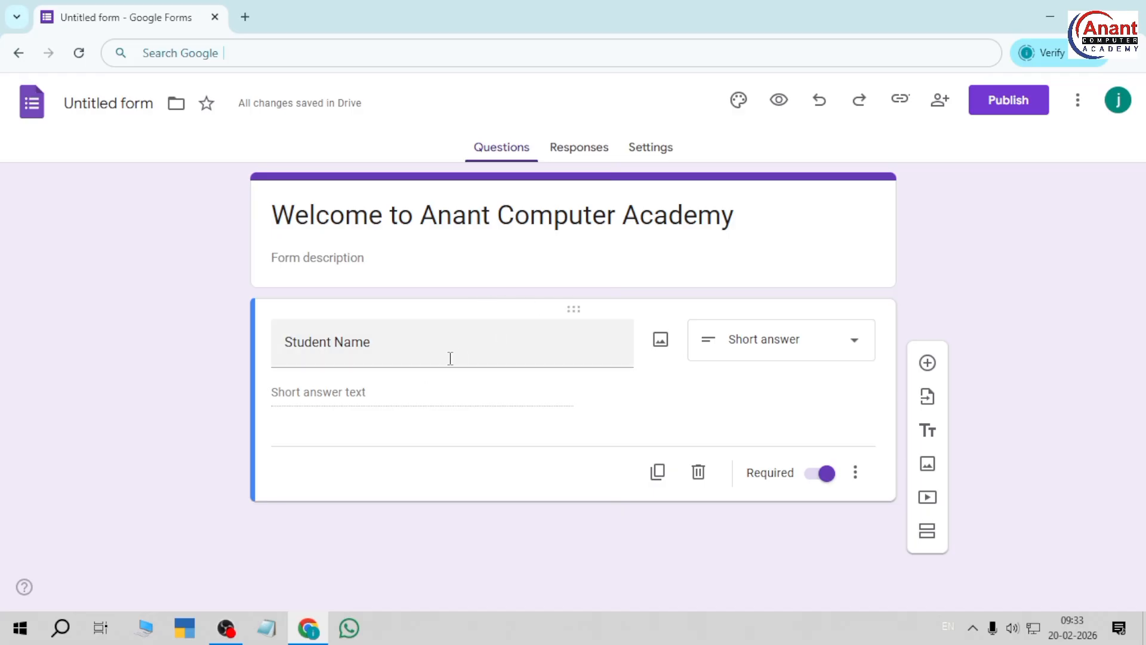
Step: Add a second question titled "Father Name" with the Short answer type and make it required
{"action": "left_click", "coordinate": [919, 363]}
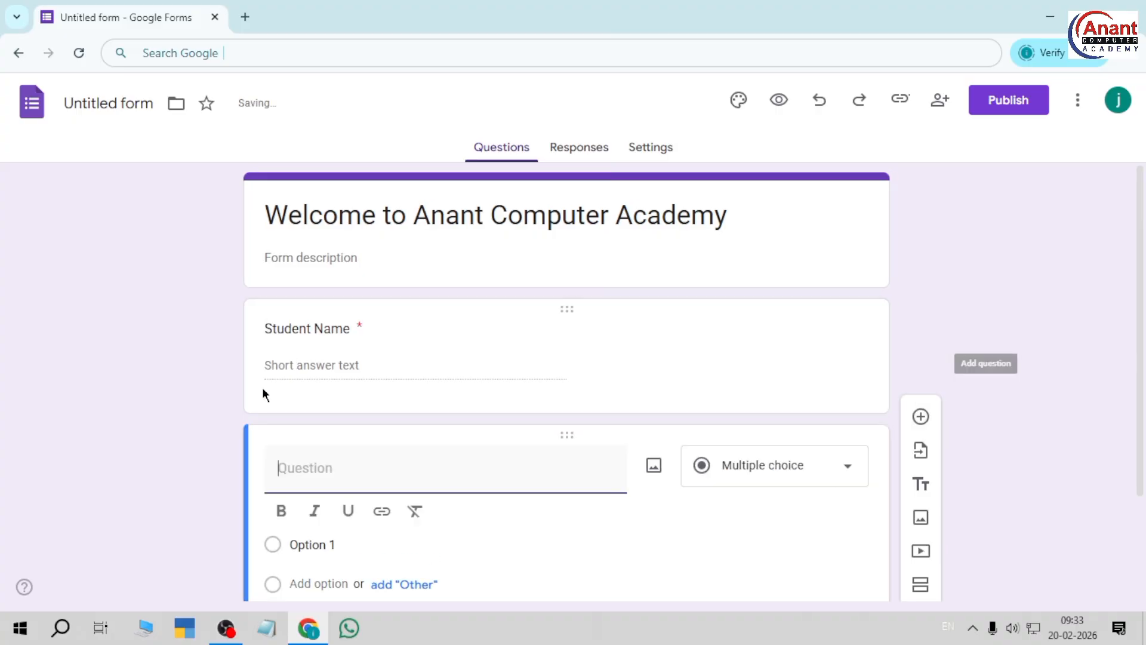
{"action": "left_click", "coordinate": [307, 352]}
{"action": "scroll", "coordinate": [340, 511], "scroll_direction": "down", "scroll_amount": 2}
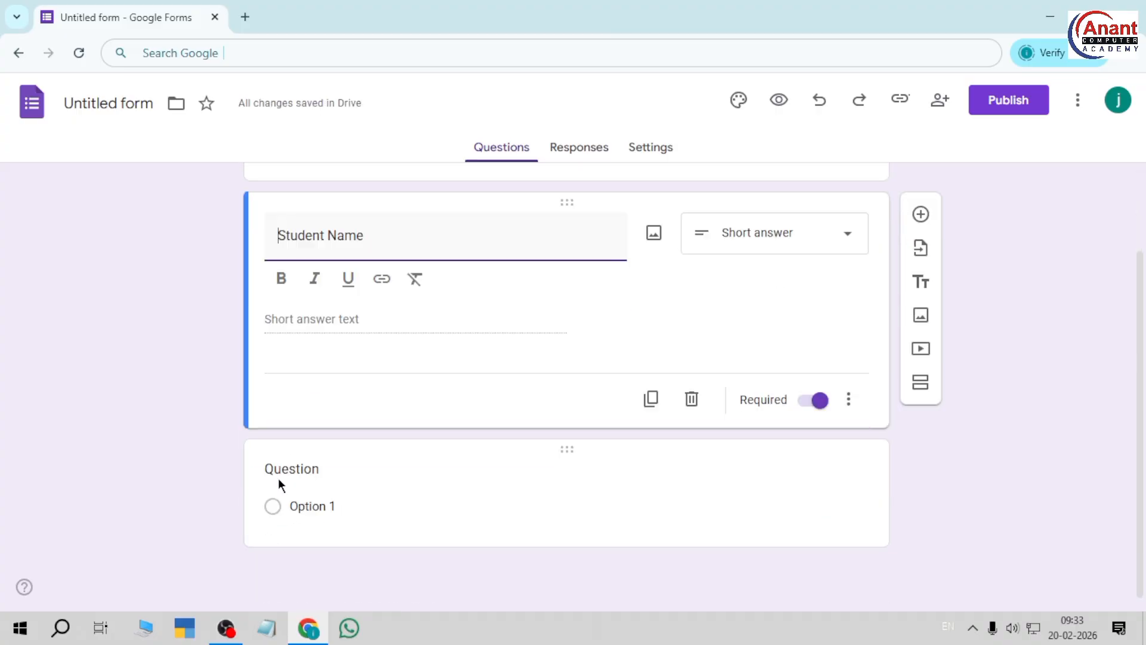
{"action": "left_click", "coordinate": [279, 480]}
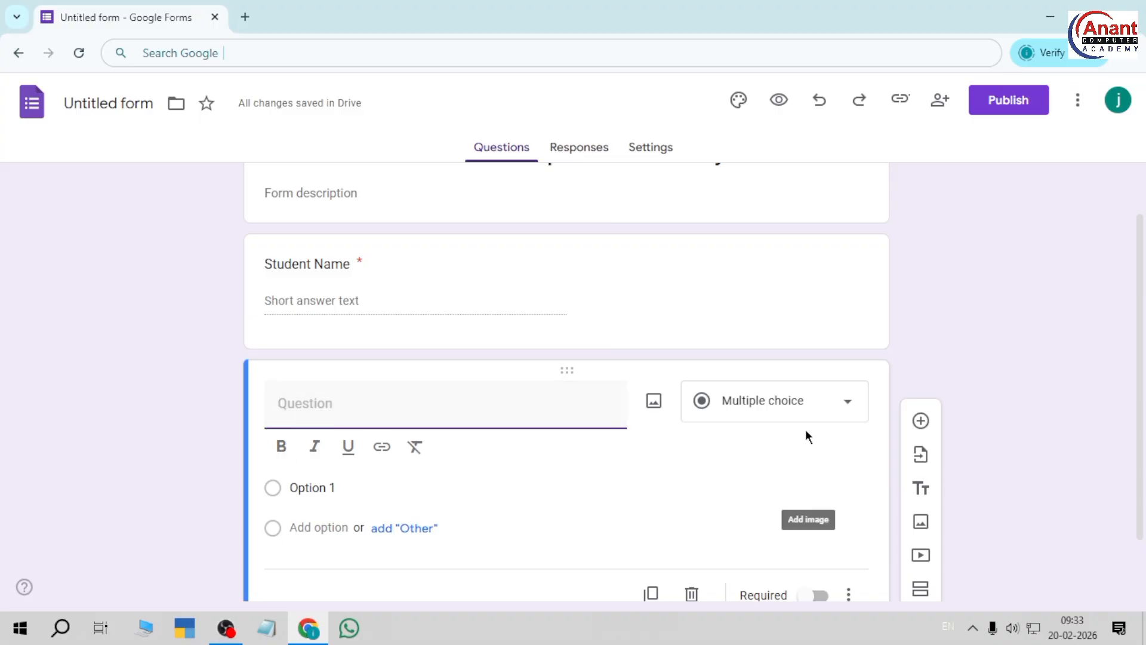
{"action": "left_click", "coordinate": [783, 401]}
{"action": "left_click", "coordinate": [750, 118]}
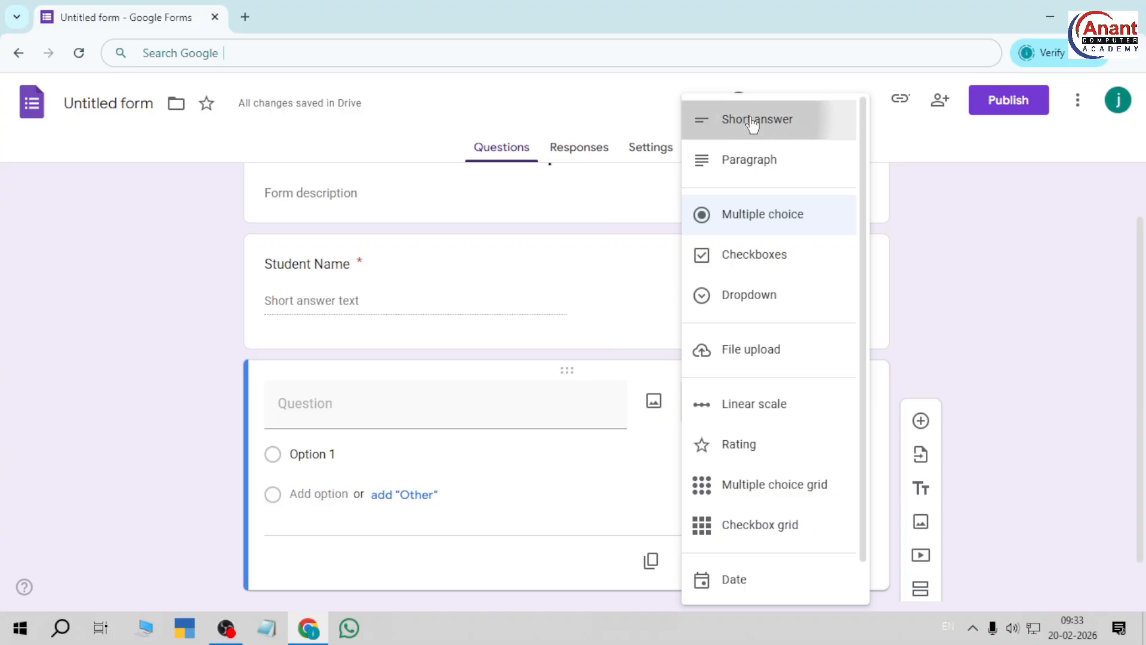
{"action": "type", "text": "F"}
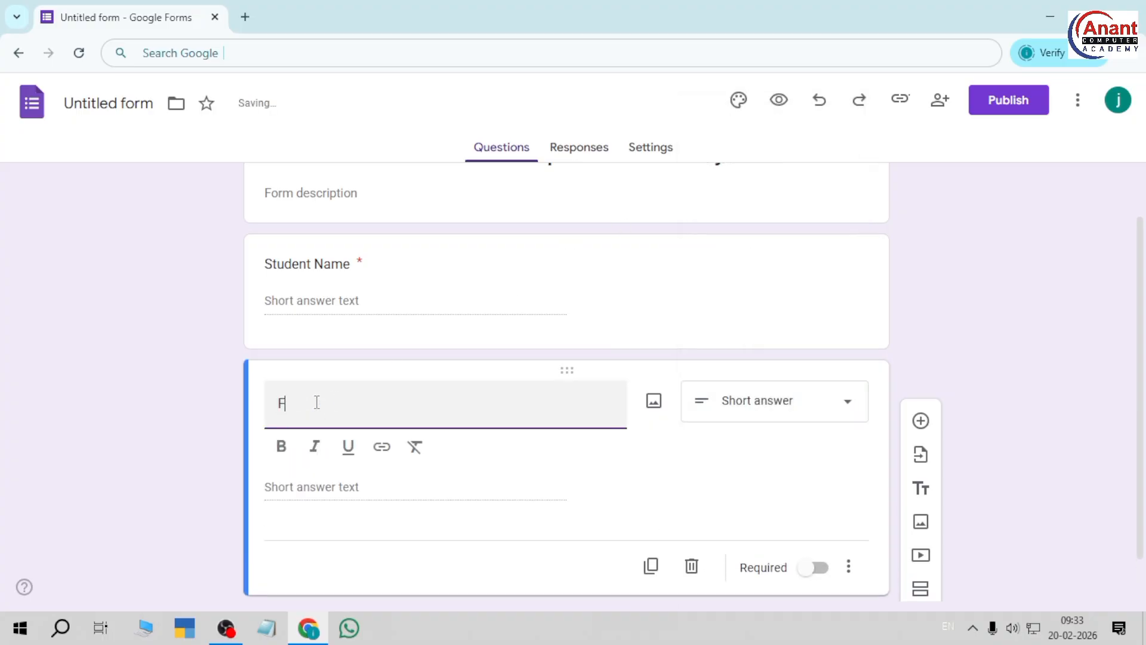
{"action": "type", "text": "ather Name"}
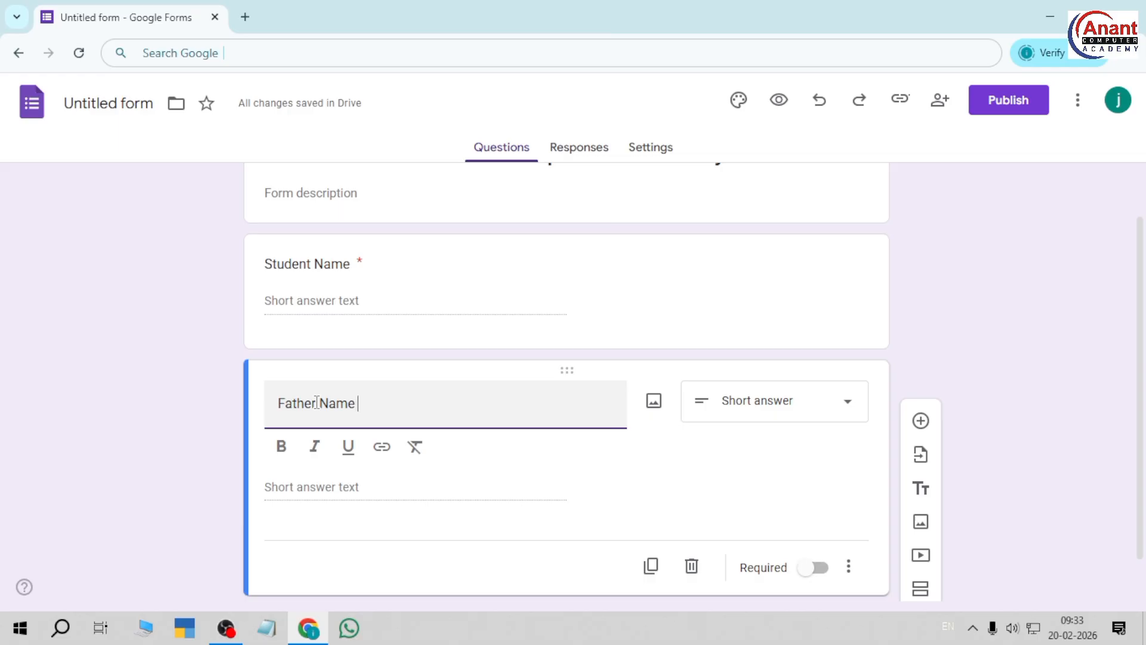
{"action": "left_click", "coordinate": [820, 566]}
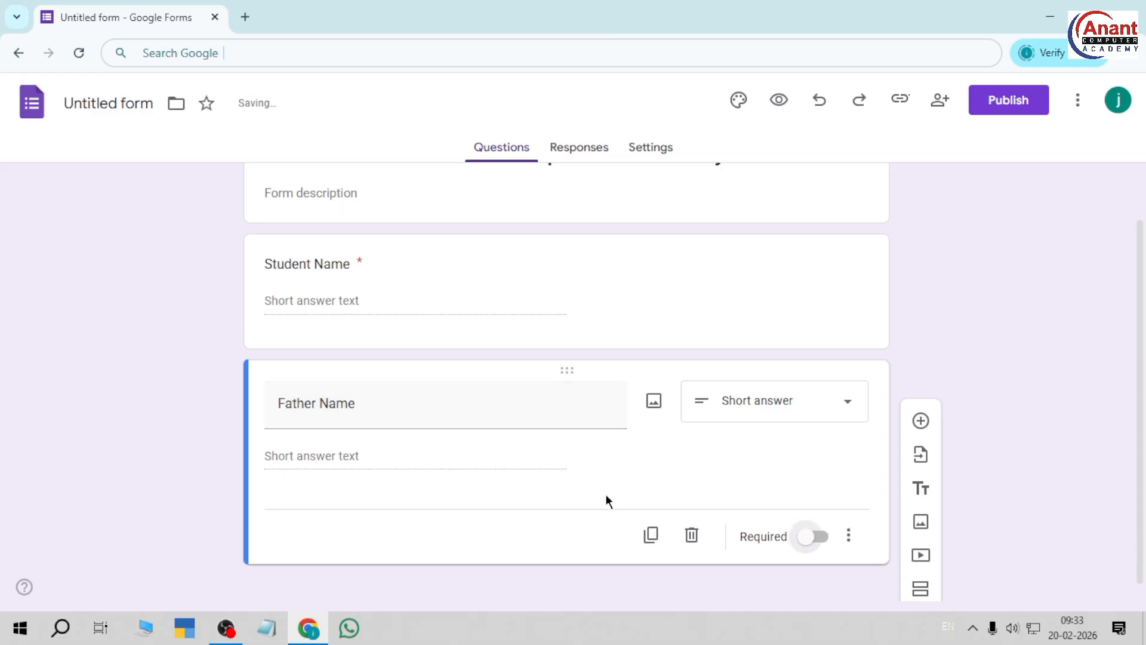
Step: Add a third question titled "Date Of Birth" with the Date answer type
{"action": "left_click", "coordinate": [921, 420]}
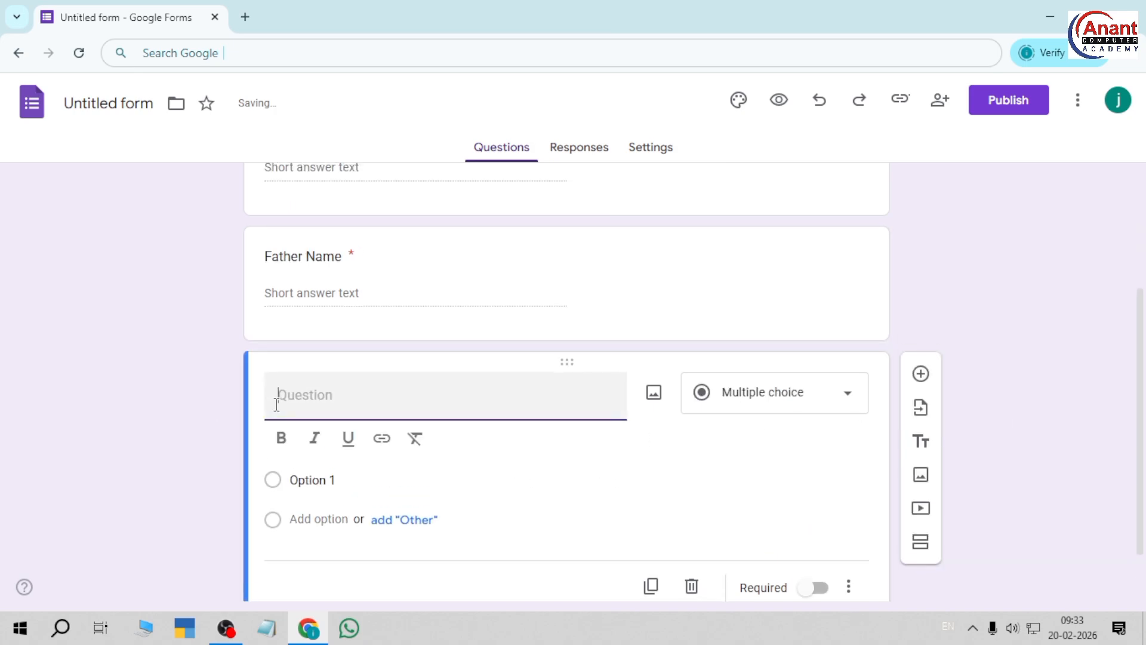
{"action": "type", "text": "Date Bir"}
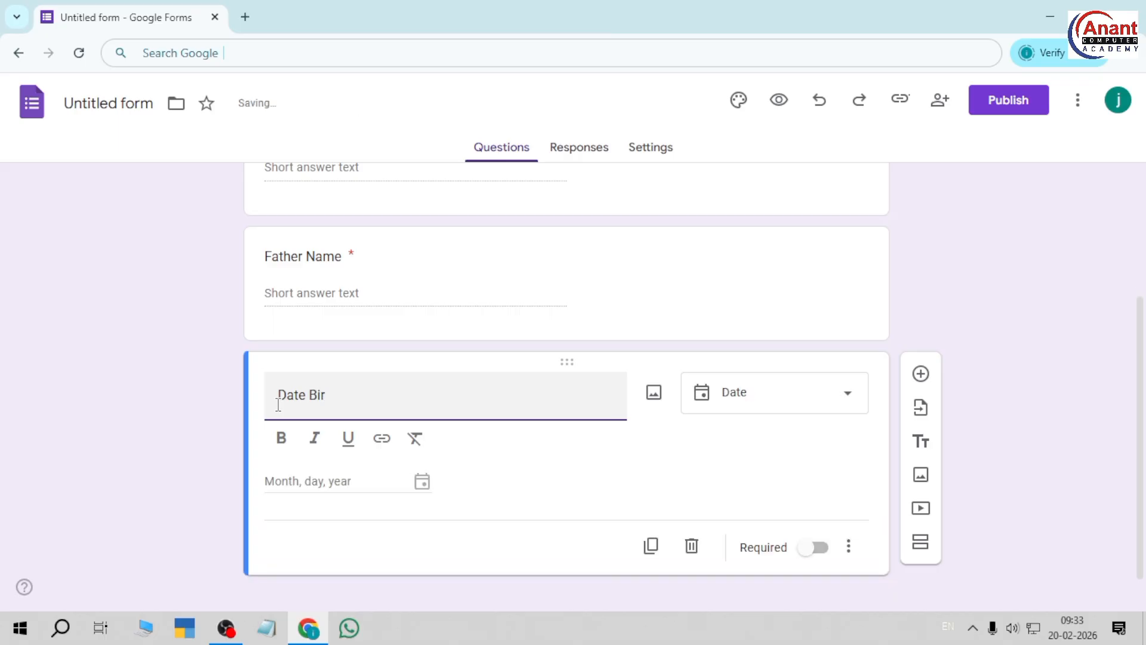
{"action": "key", "text": "BackSpace"}
{"action": "key", "text": "BackSpace"}
{"action": "key", "text": "BackSpace"}
{"action": "type", "text": "Of Birth"}
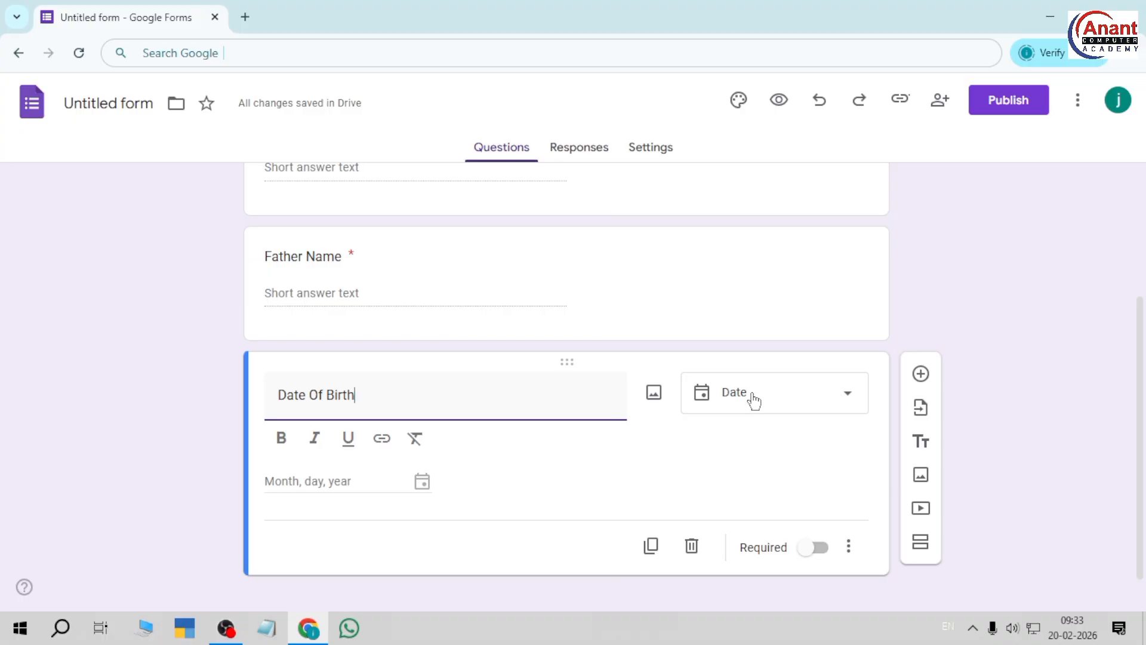
{"action": "left_click", "coordinate": [783, 390]}
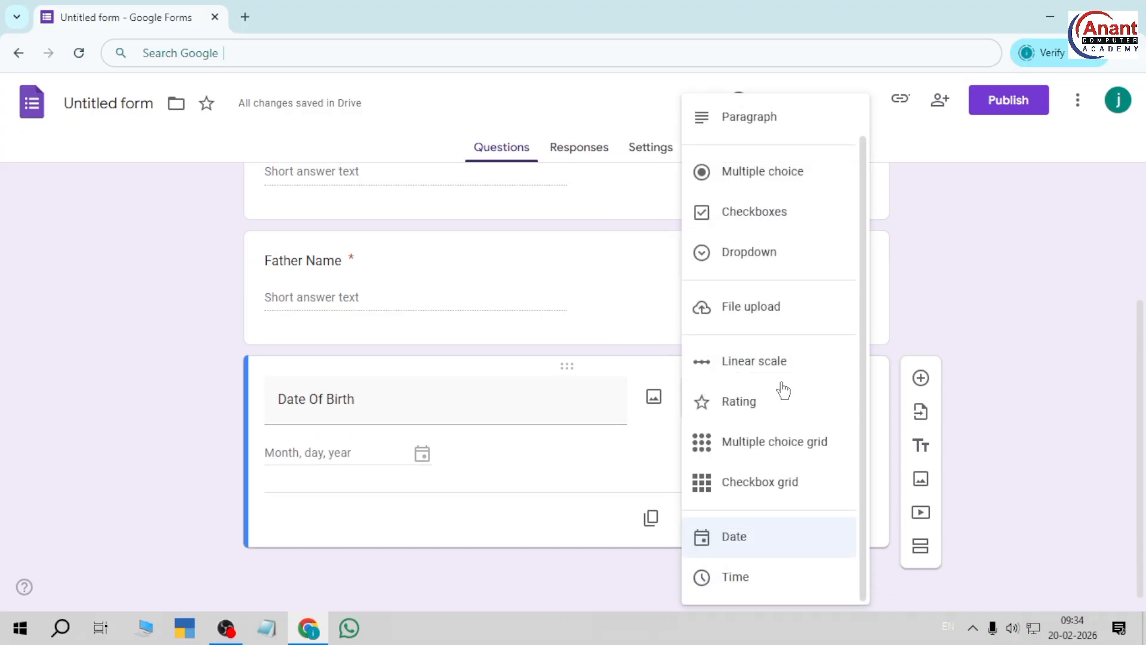
{"action": "left_click", "coordinate": [439, 469]}
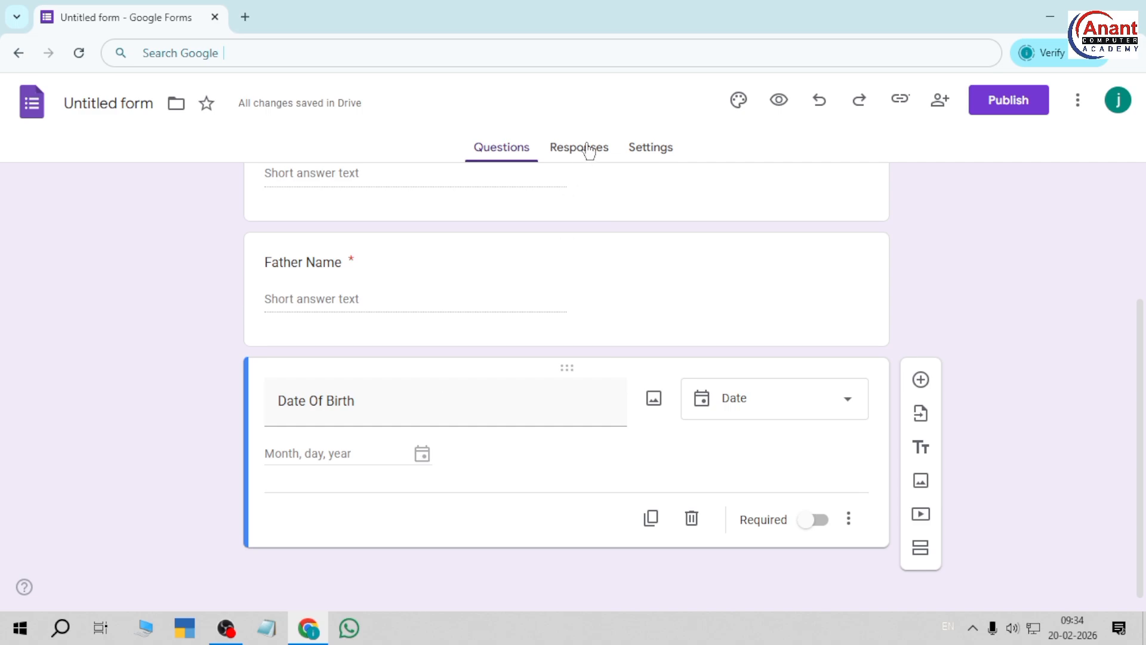
Step: Preview the form and check the calendar picker of the Date Of Birth question without choosing a date
{"action": "left_click", "coordinate": [773, 102]}
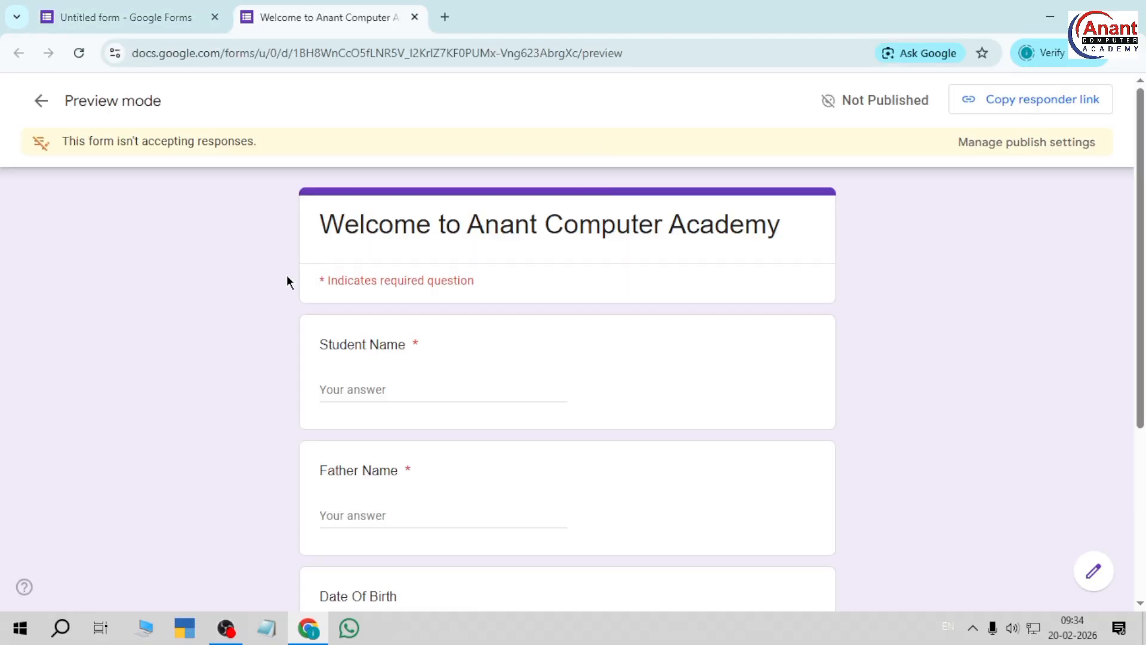
{"action": "scroll", "coordinate": [391, 438], "scroll_direction": "down", "scroll_amount": 5}
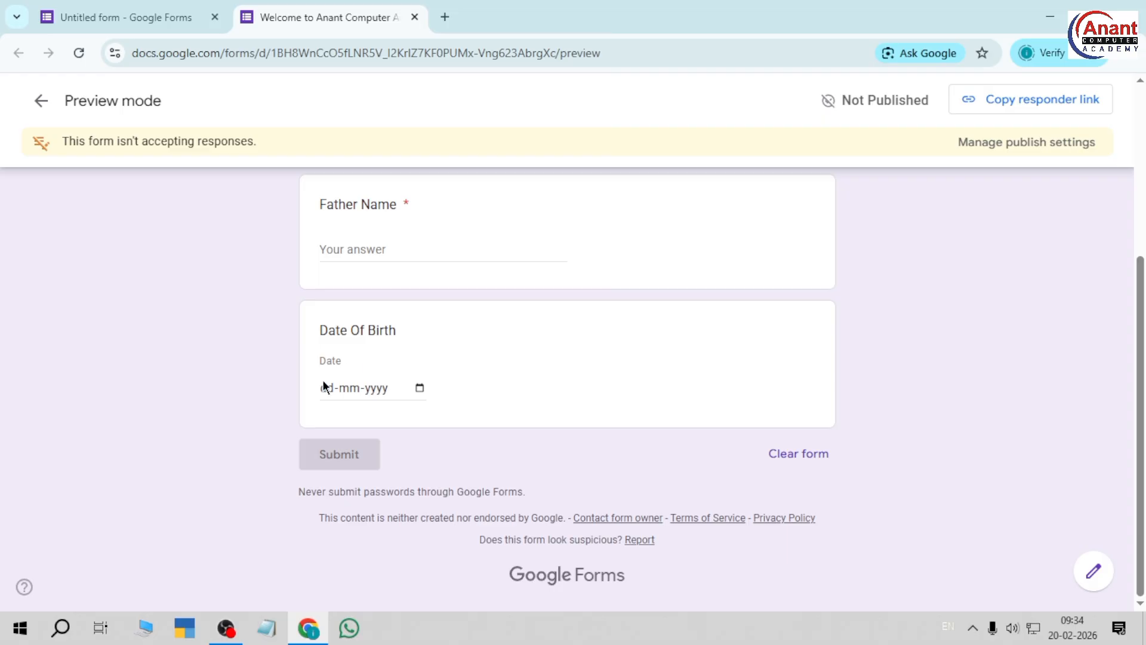
{"action": "left_click", "coordinate": [420, 387]}
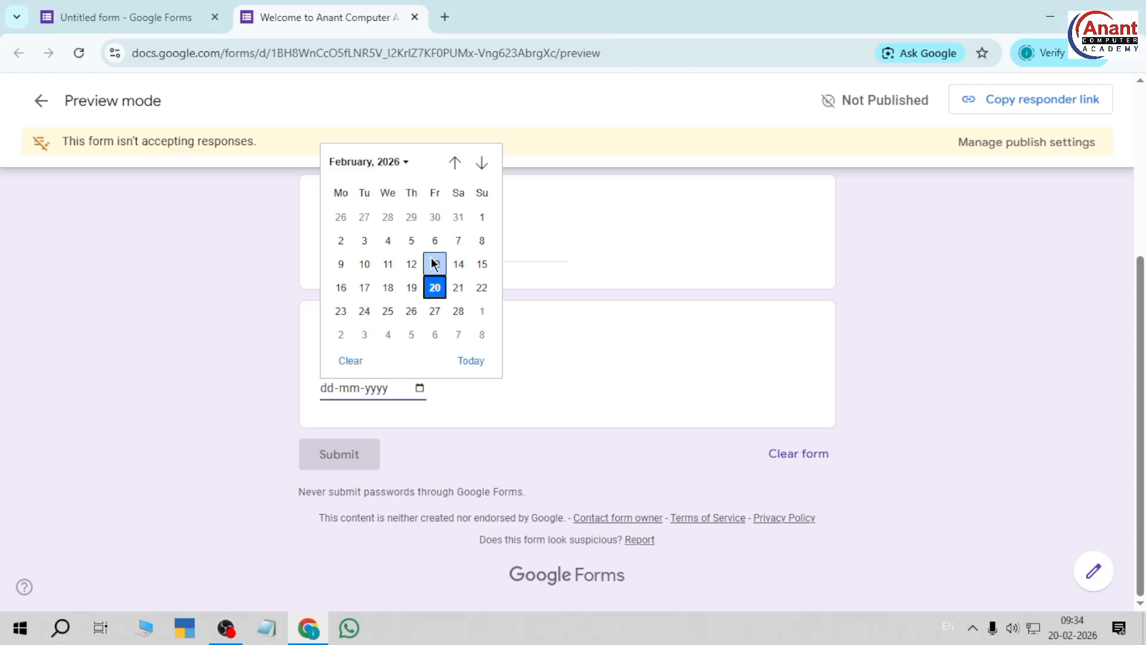
{"action": "left_click", "coordinate": [647, 332]}
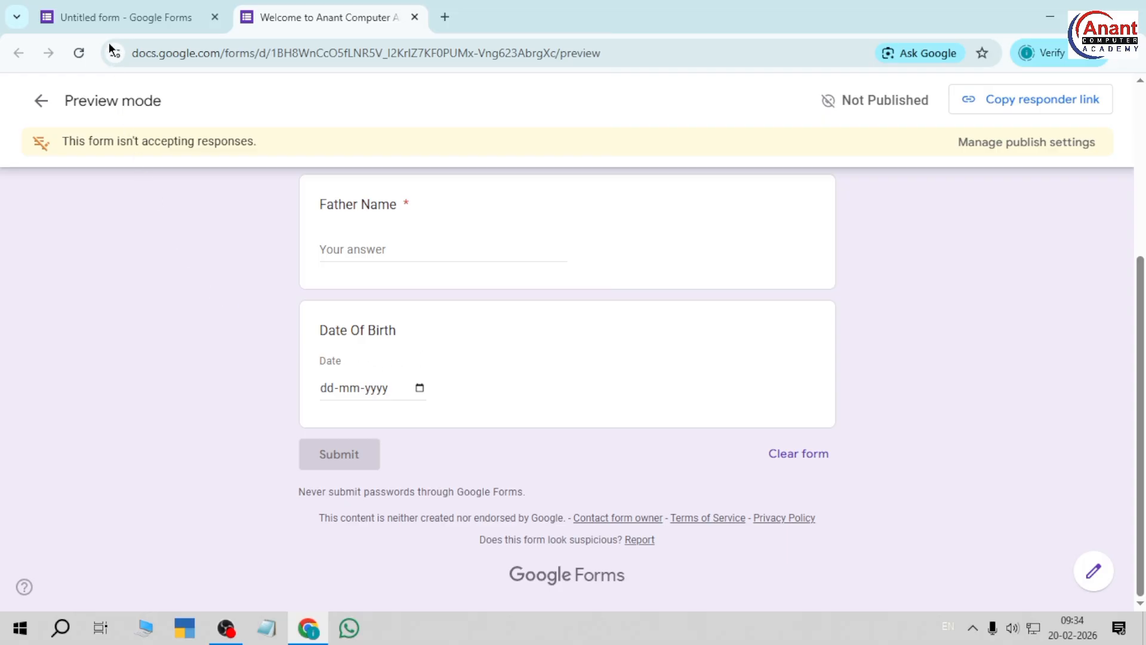
Step: Return to the form editor and add a fourth question titled "Gender" below Date Of Birth
{"action": "left_click", "coordinate": [117, 16]}
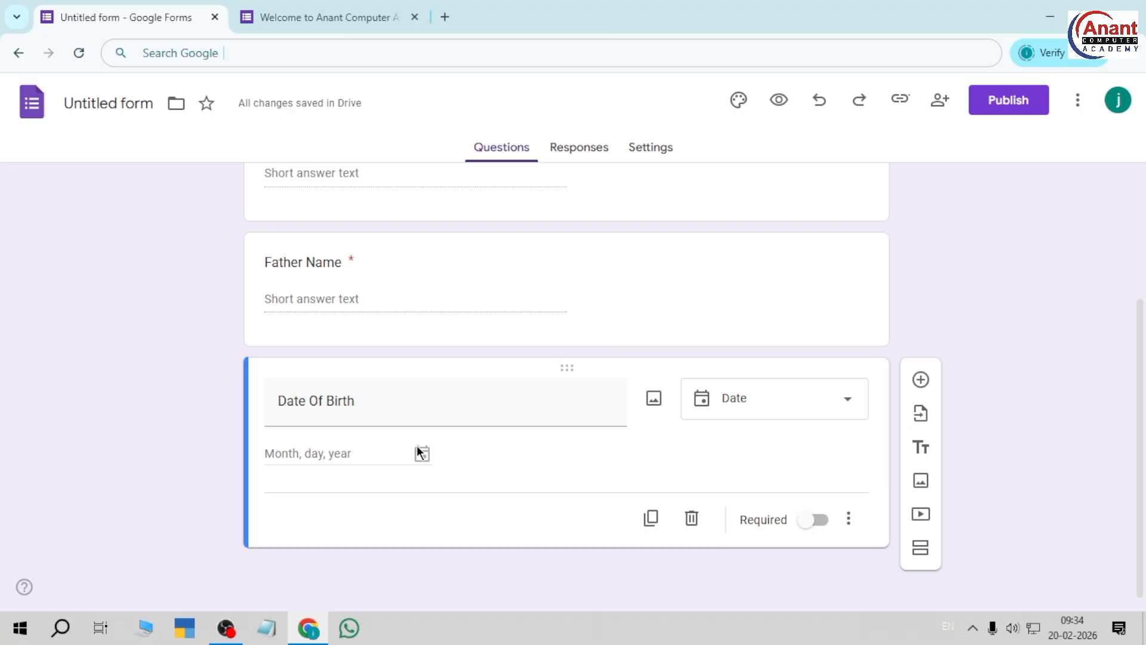
{"action": "left_click", "coordinate": [790, 397]}
{"action": "left_click", "coordinate": [920, 380]}
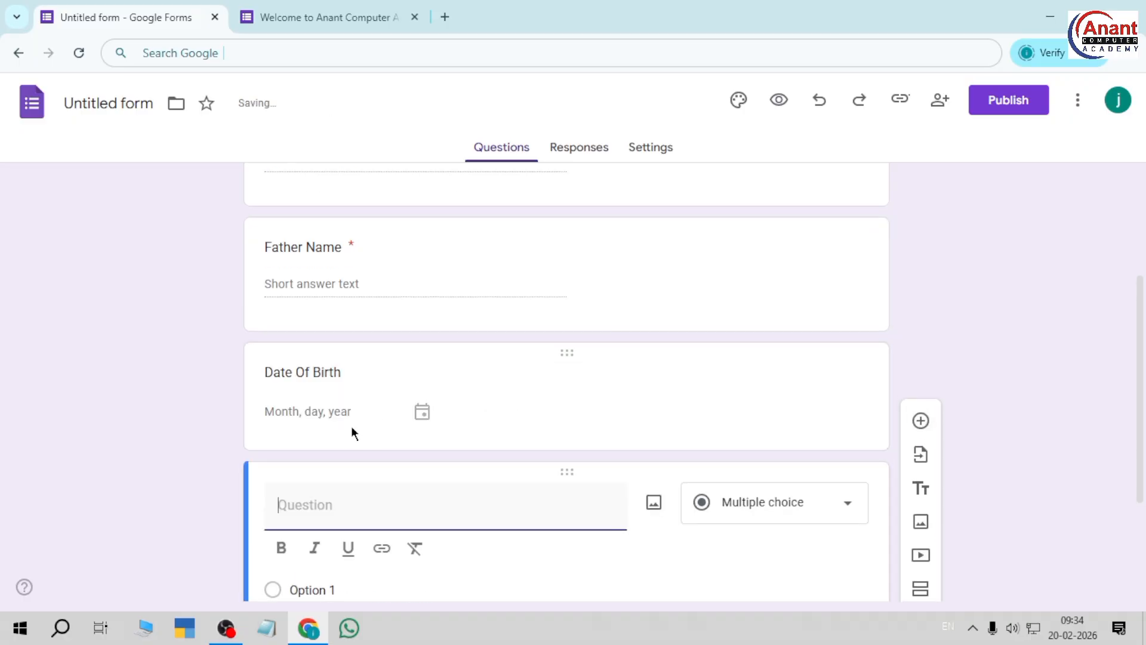
{"action": "type", "text": "Gend"}
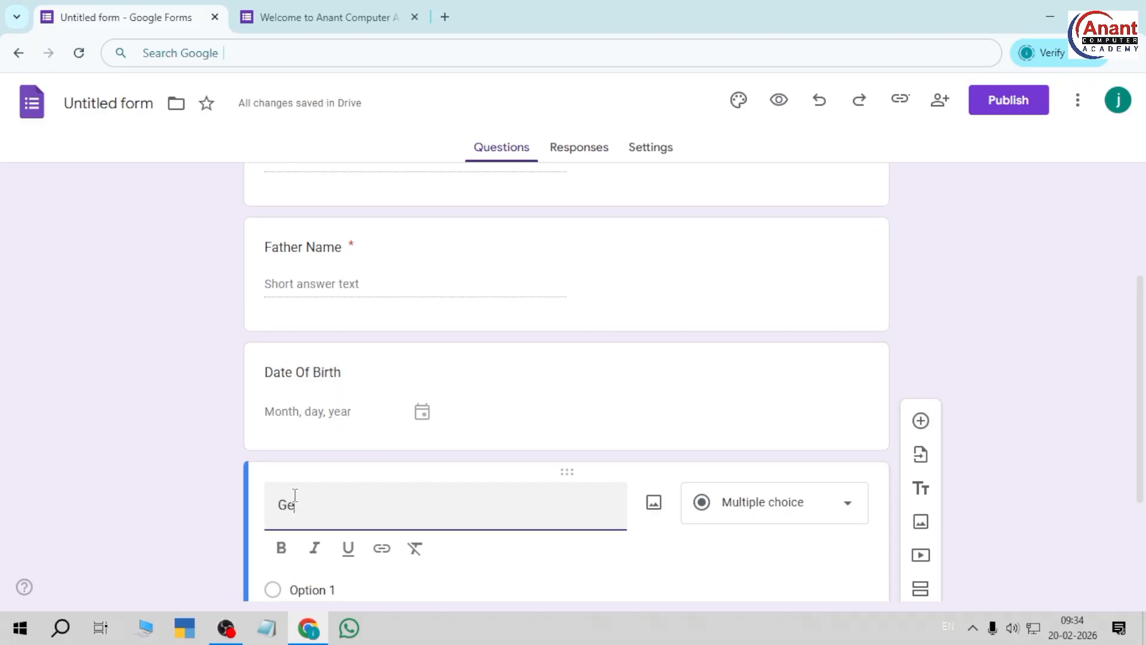
{"action": "key", "text": "BackSpace"}
{"action": "key", "text": "BackSpace"}
{"action": "key", "text": "BackSpace"}
{"action": "type", "text": "a"}
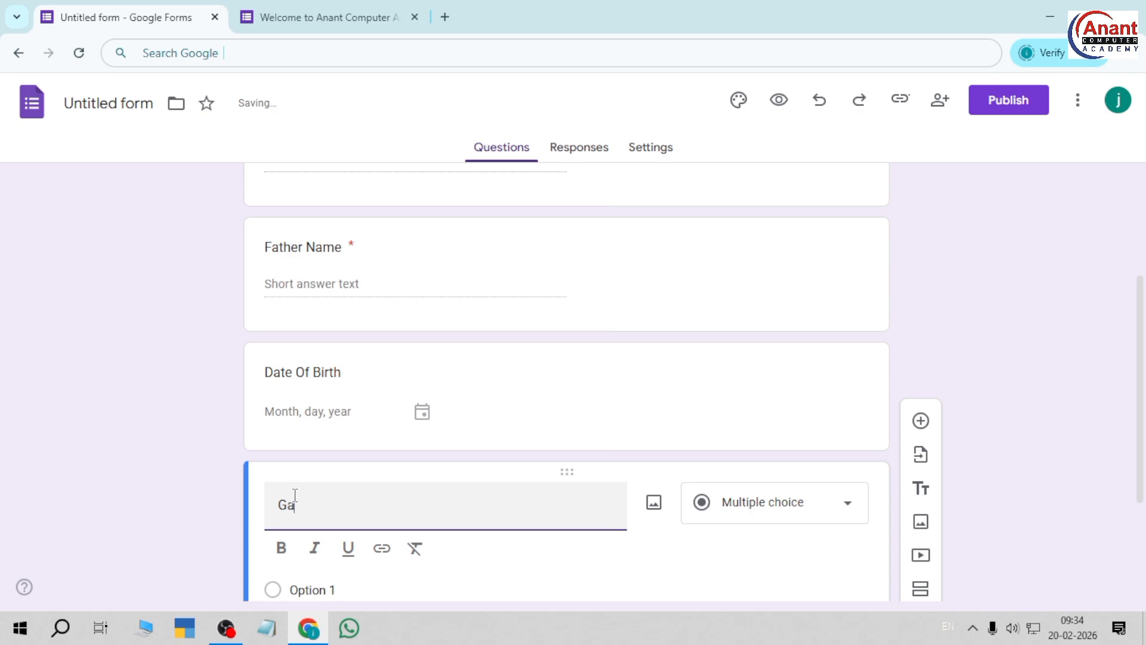
{"action": "type", "text": "ander"}
{"action": "key", "text": "BackSpace"}
{"action": "key", "text": "BackSpace"}
{"action": "key", "text": "BackSpace"}
{"action": "key", "text": "BackSpace"}
{"action": "key", "text": "BackSpace"}
{"action": "key", "text": "BackSpace"}
{"action": "type", "text": "endar"}
{"action": "key", "text": "BackSpace"}
{"action": "key", "text": "BackSpace"}
{"action": "type", "text": "er"}
{"action": "left_click", "coordinate": [302, 580]}
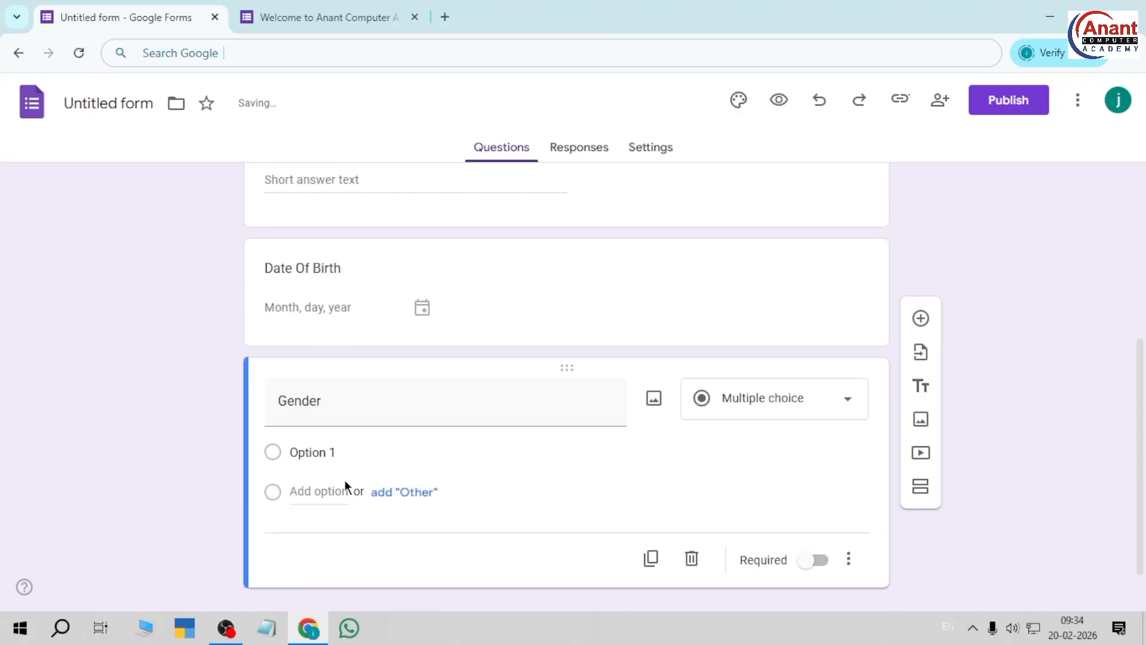
Step: Give the Gender question the choices Male, Female and Prefer not to say
{"action": "double_click", "coordinate": [298, 358]}
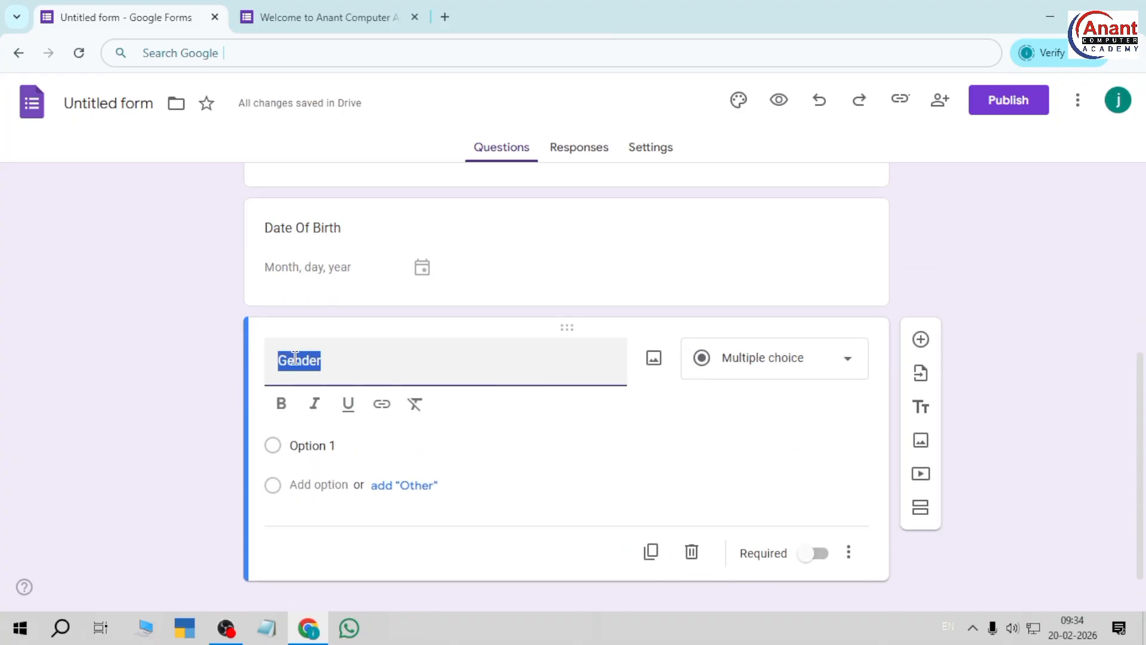
{"action": "left_click", "coordinate": [344, 448]}
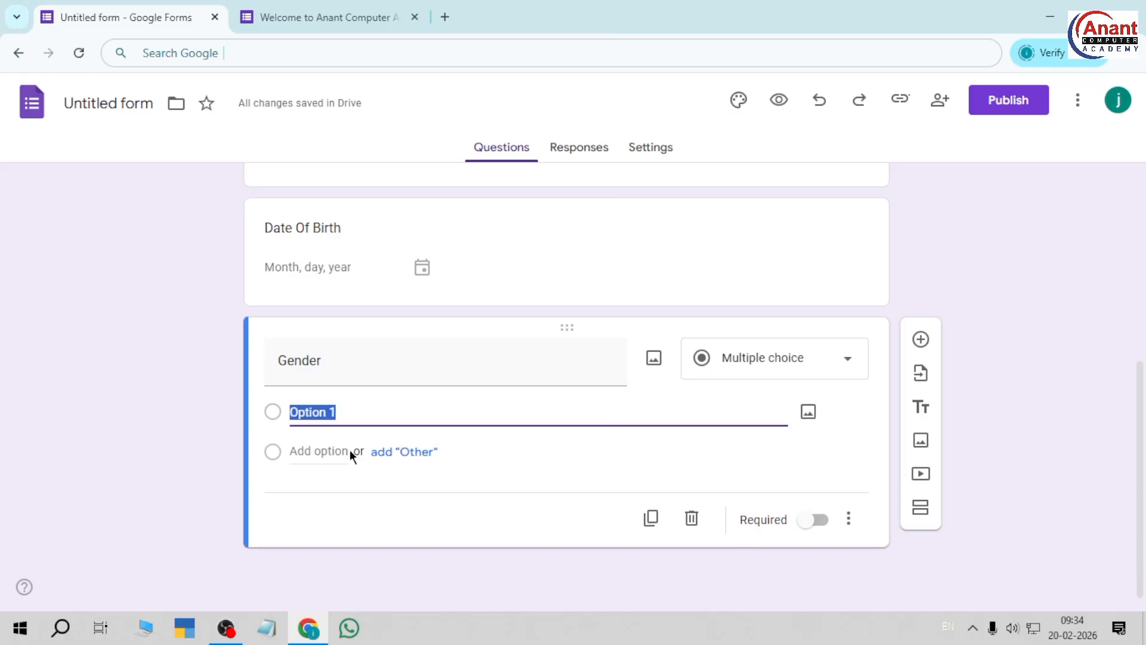
{"action": "type", "text": "Male"}
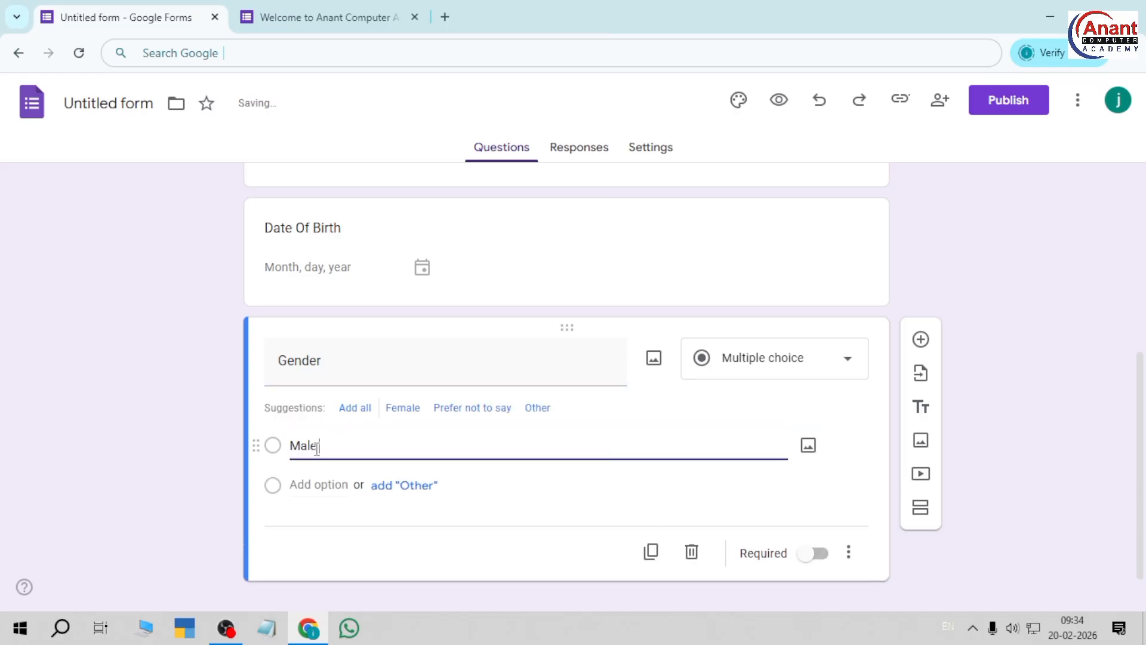
{"action": "left_click", "coordinate": [319, 484]}
{"action": "left_click", "coordinate": [311, 525]}
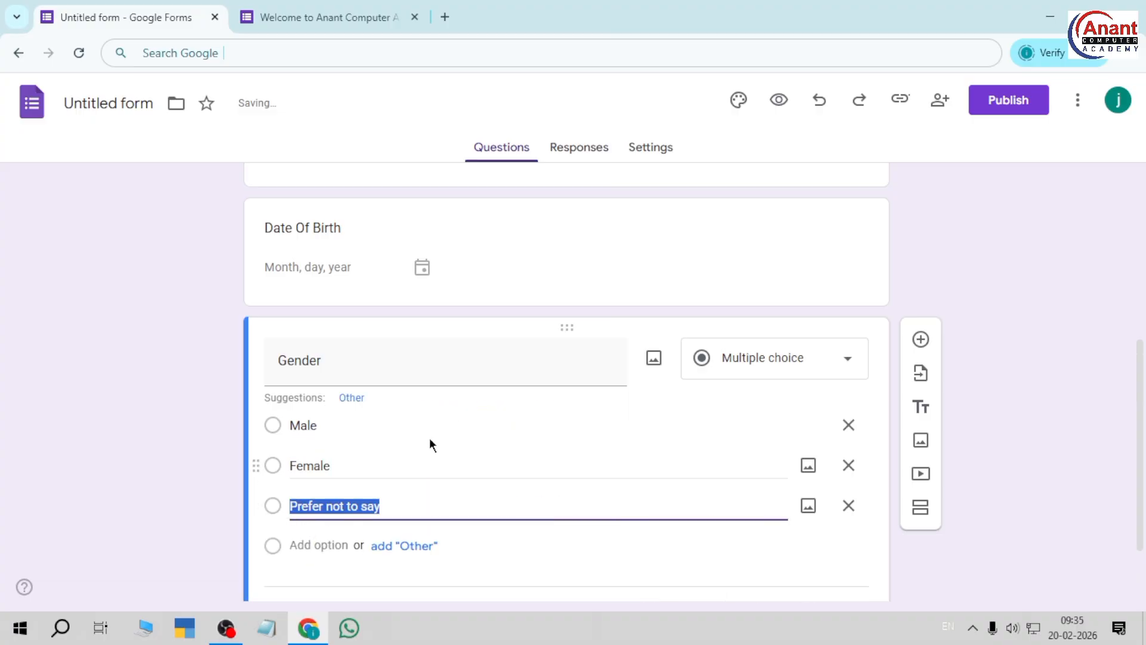
Step: Add a fifth question titled "Photo (Max. 1mb)" below Gender
{"action": "left_click", "coordinate": [920, 339]}
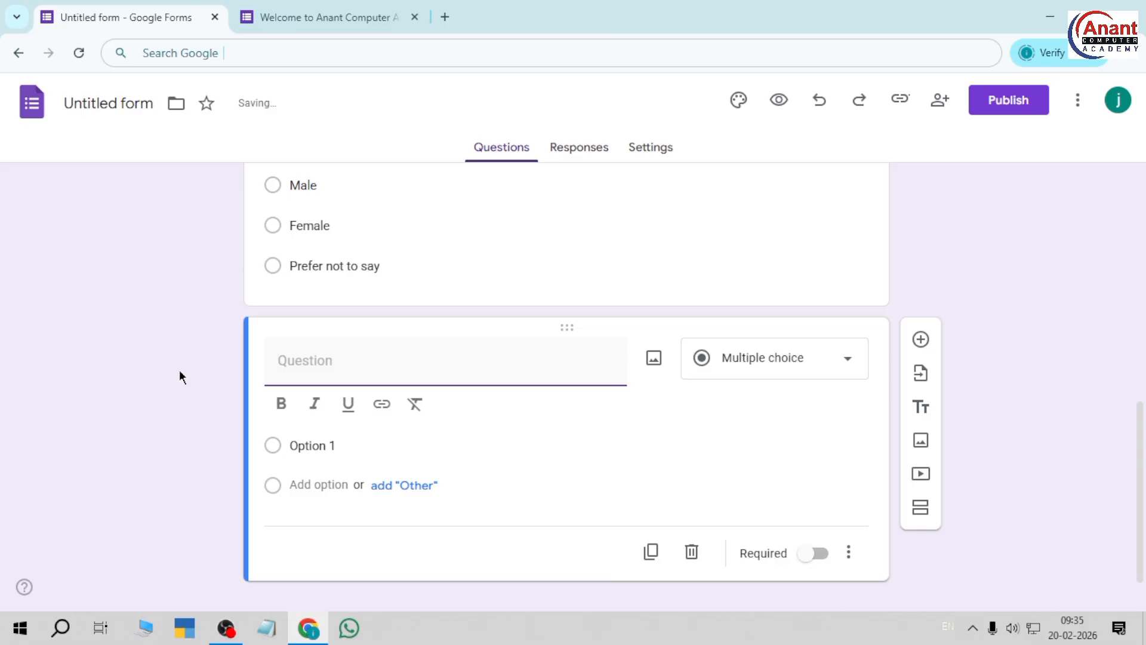
{"action": "type", "text": "Phot"}
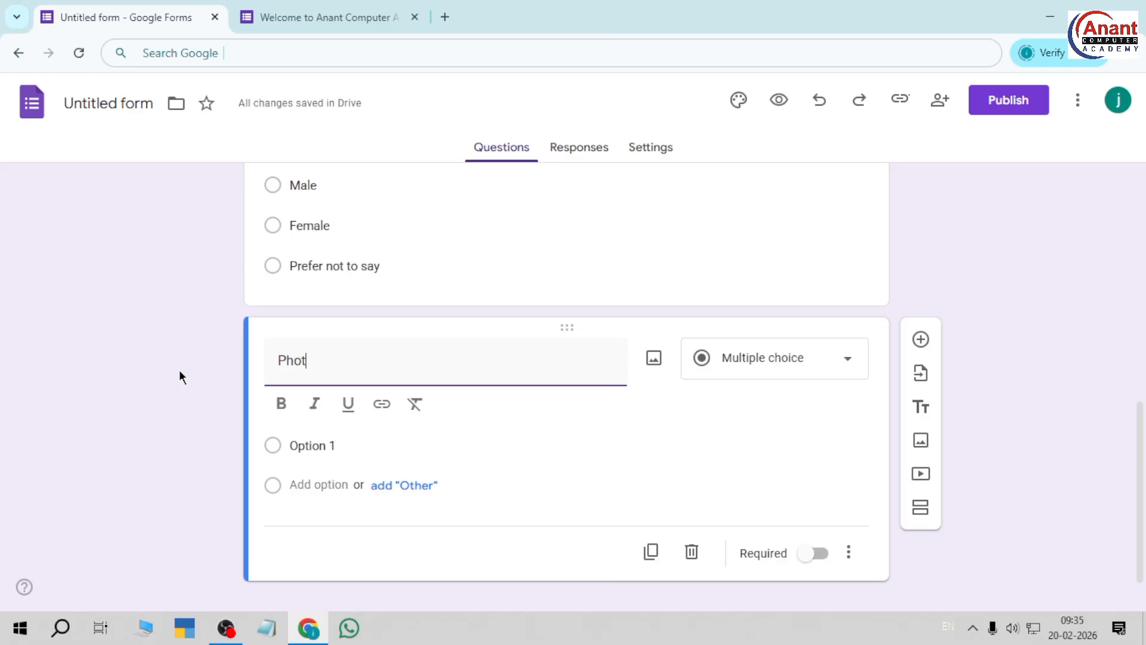
{"action": "type", "text": "o"}
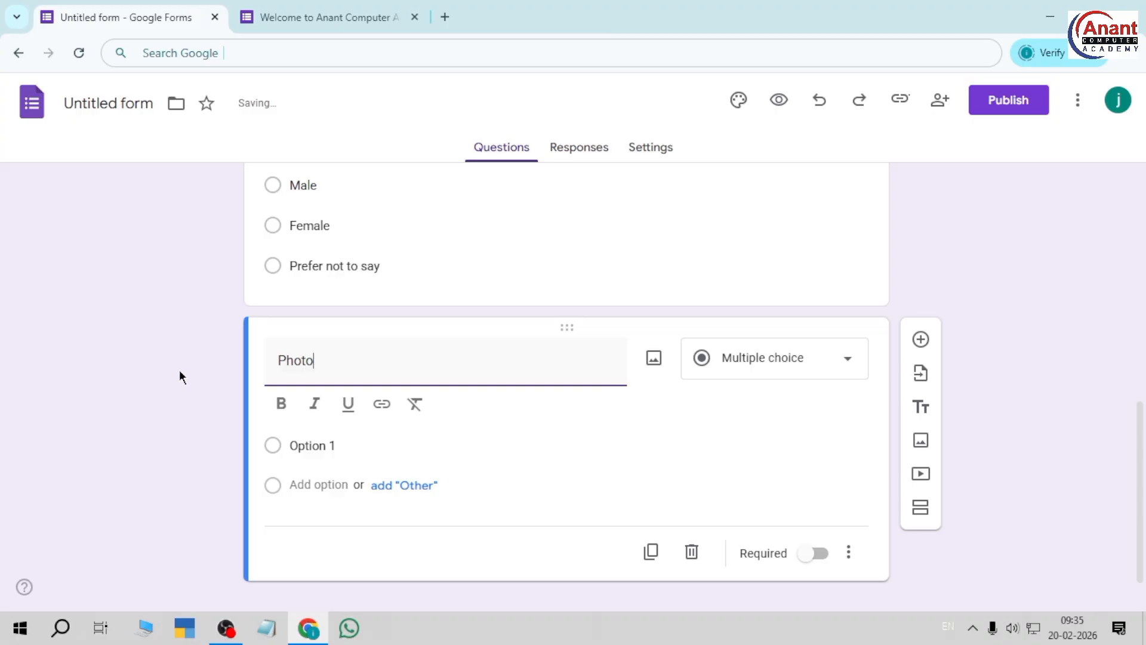
{"action": "type", "text": " (0"}
{"action": "key", "text": "BackSpace"}
{"action": "type", "text": "0"}
{"action": "key", "text": "BackSpace"}
{"action": "type", "text": ")"}
{"action": "key", "text": "Left"}
{"action": "type", "text": "Max. 1m"}
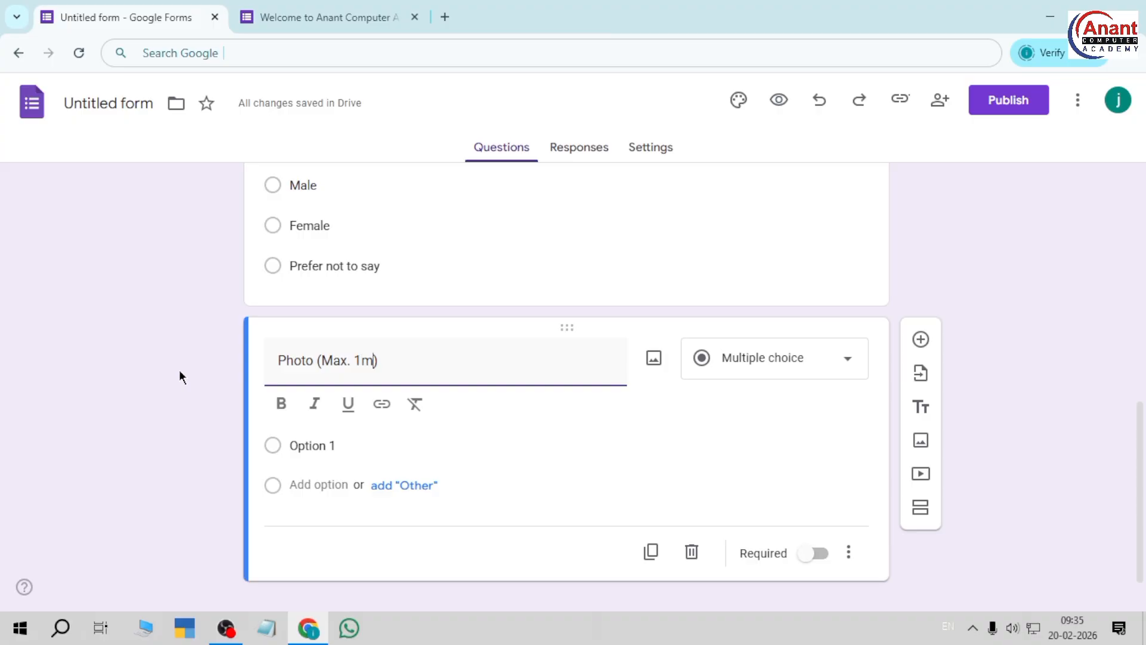
{"action": "type", "text": "b"}
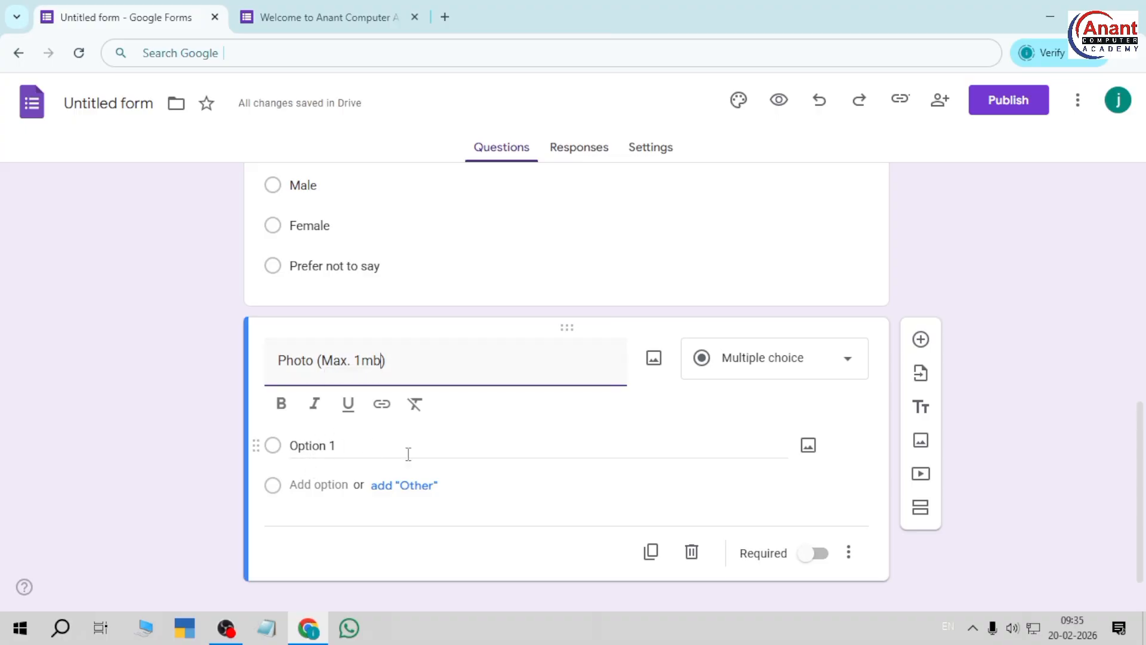
Step: Set the photo question's answer type to File upload, allowing uploads to Drive, and check its Drive folder
{"action": "left_click", "coordinate": [761, 373]}
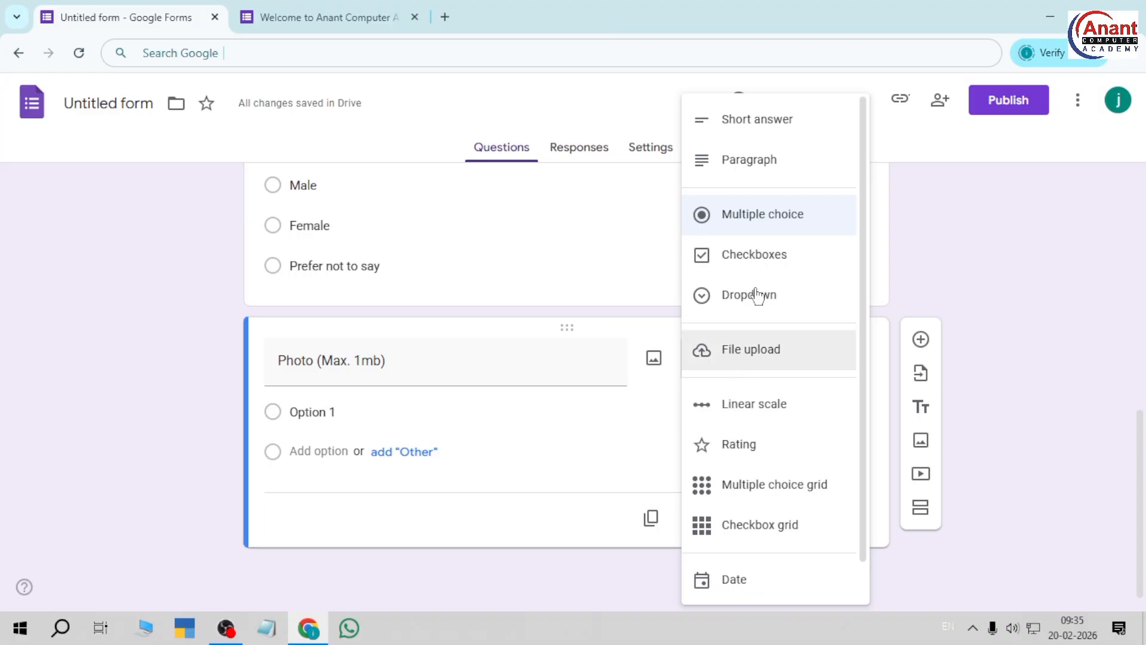
{"action": "scroll", "coordinate": [746, 308], "scroll_direction": "down", "scroll_amount": 1}
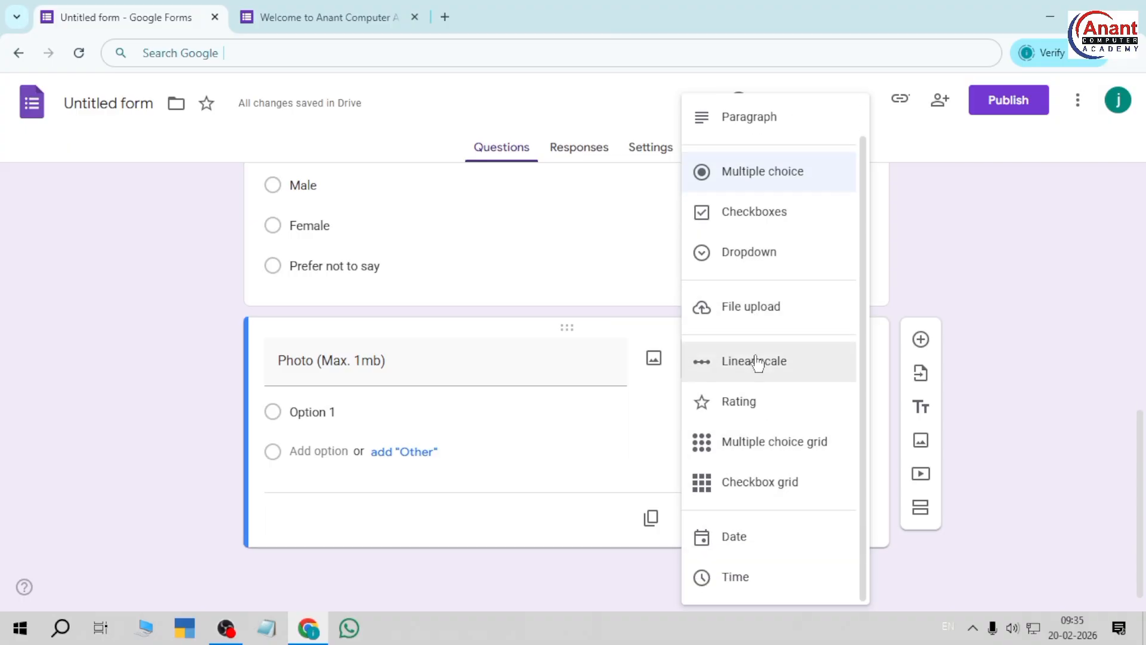
{"action": "left_click", "coordinate": [751, 316]}
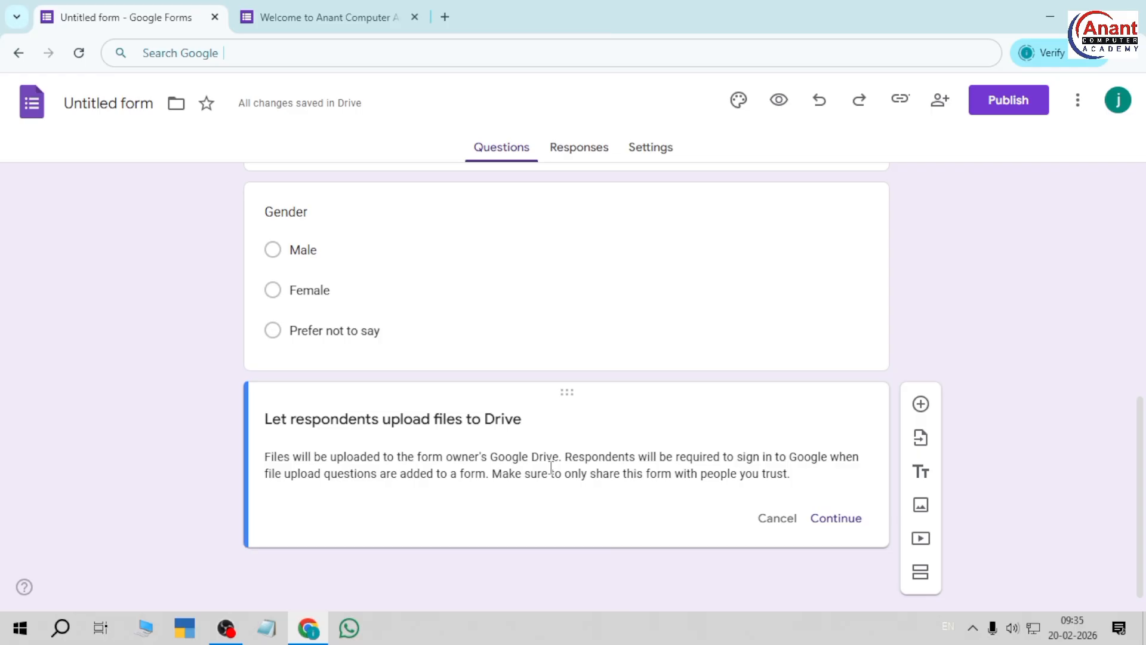
{"action": "left_click", "coordinate": [836, 518]}
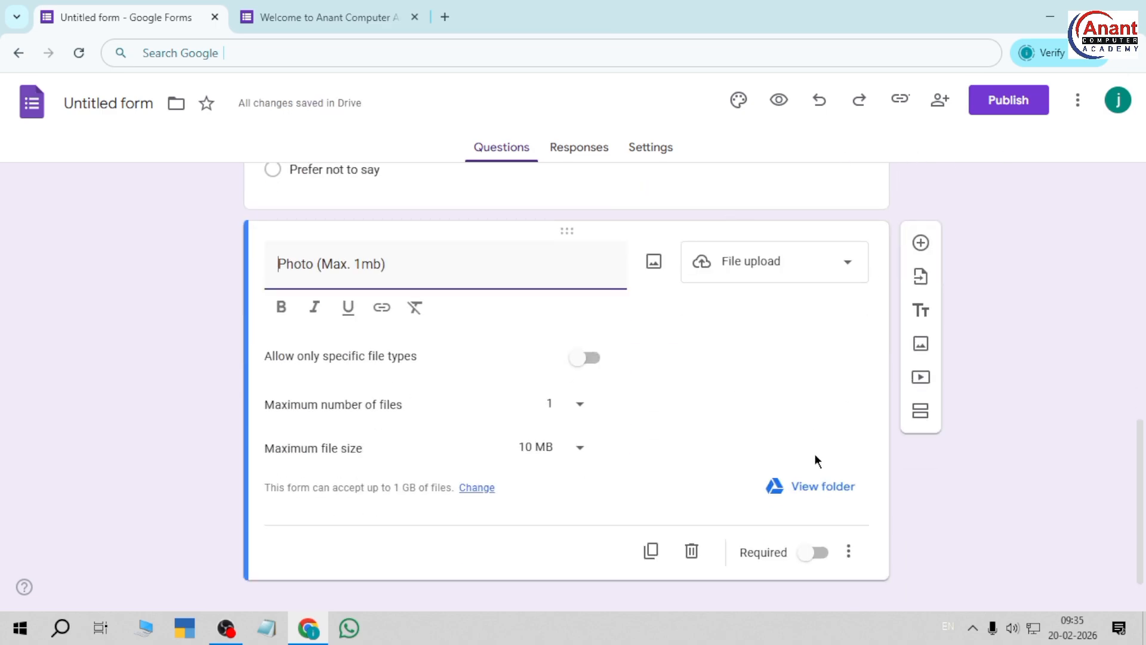
{"action": "left_click", "coordinate": [824, 491]}
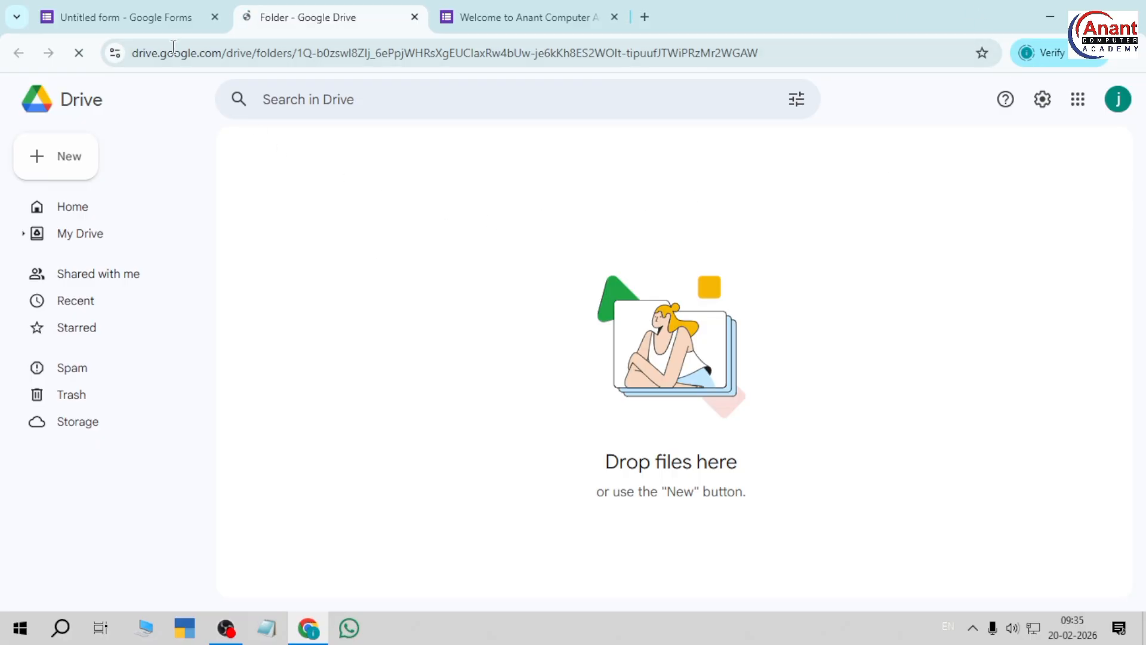
{"action": "left_click", "coordinate": [109, 18]}
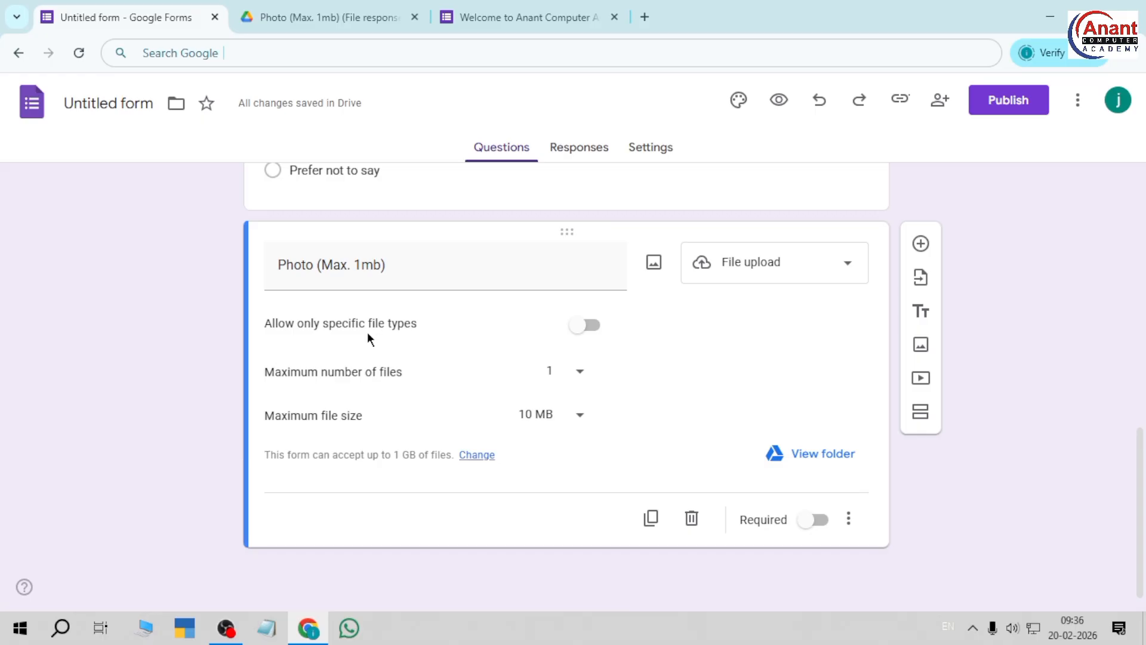
Step: Restrict the photo upload to the Image file type and set its maximum file size to 1 MB
{"action": "left_click", "coordinate": [586, 326]}
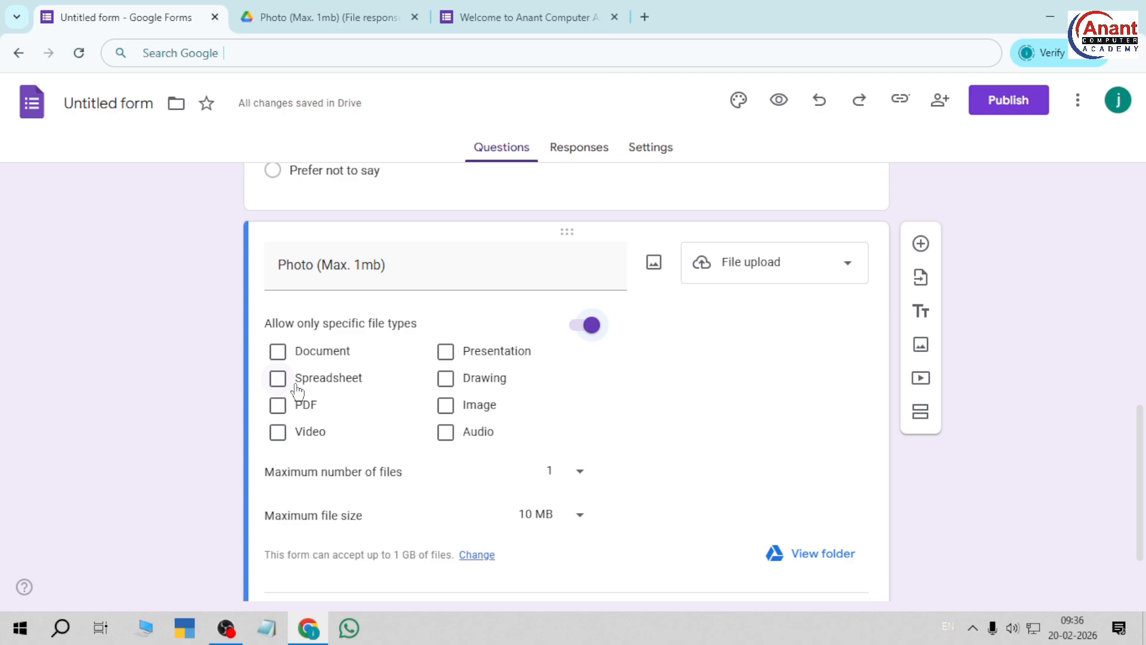
{"action": "left_click", "coordinate": [447, 408]}
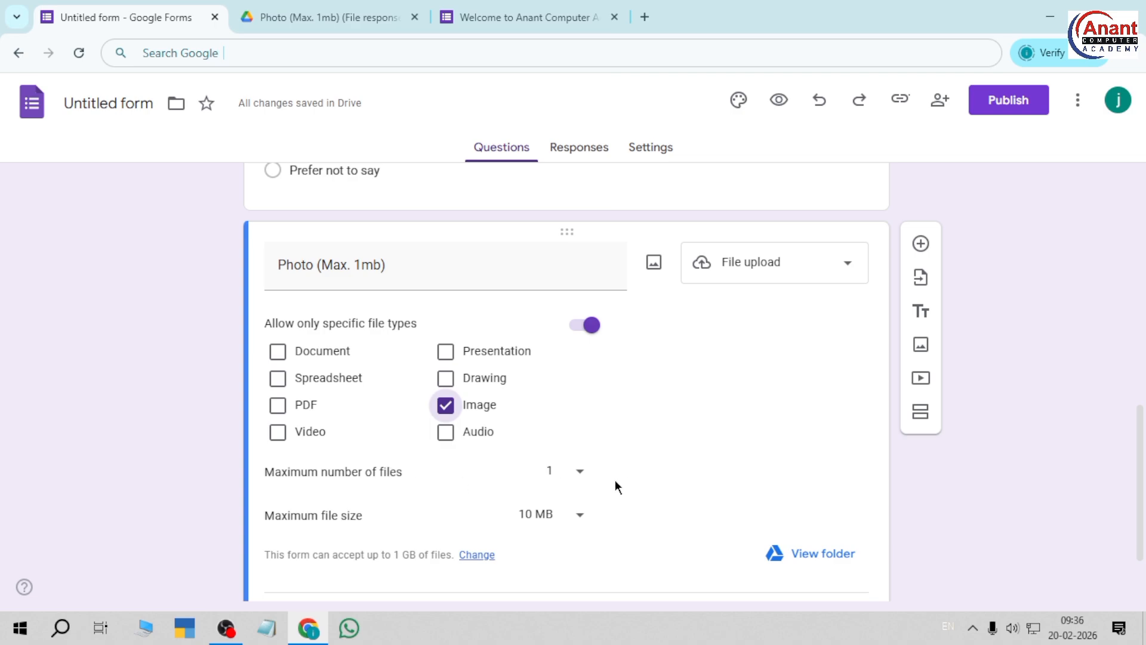
{"action": "left_click", "coordinate": [581, 480]}
{"action": "left_click", "coordinate": [451, 525]}
{"action": "left_click", "coordinate": [578, 517]}
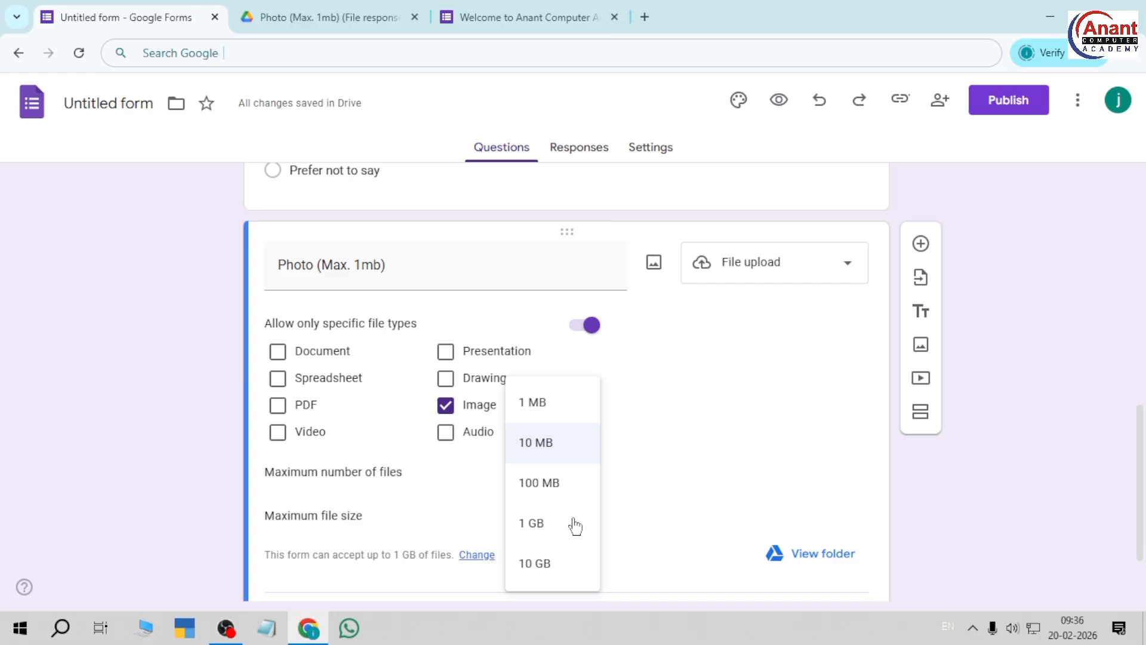
{"action": "left_click", "coordinate": [547, 404]}
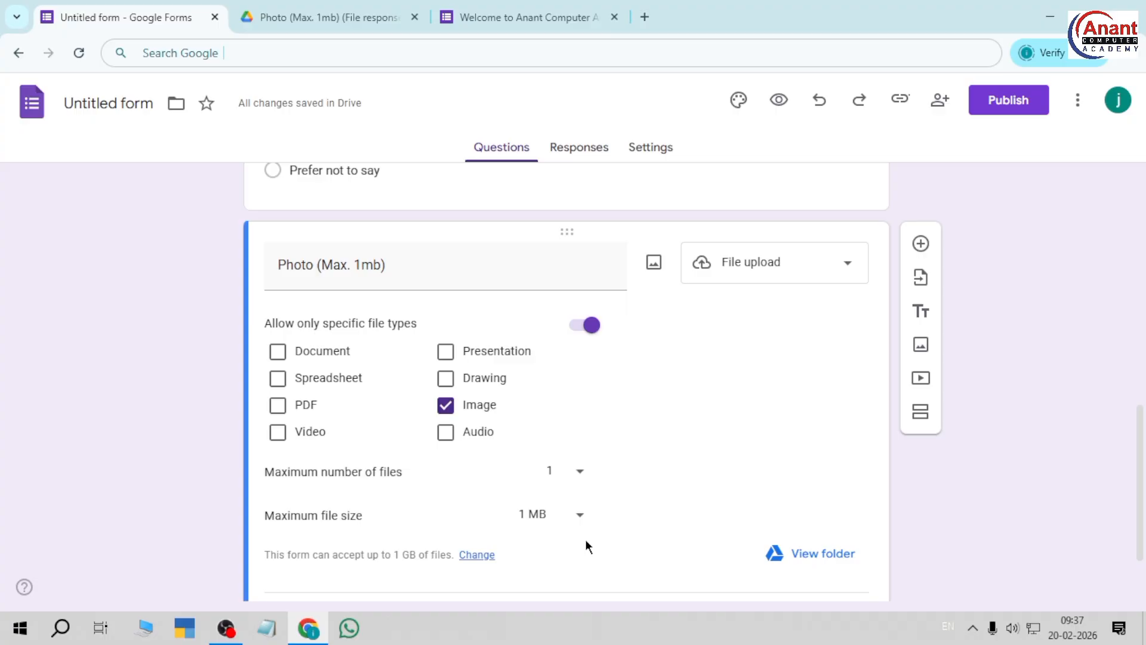
Step: Make the Gender question required and reselect the photo question
{"action": "scroll", "coordinate": [567, 540], "scroll_direction": "down", "scroll_amount": 2}
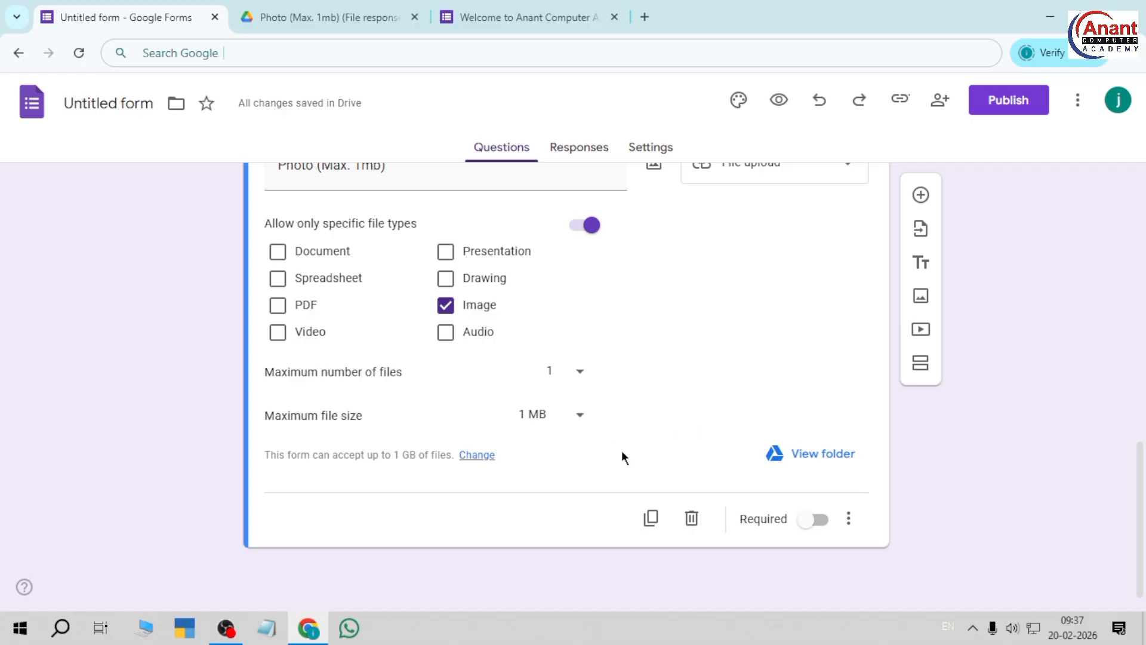
{"action": "scroll", "coordinate": [603, 460], "scroll_direction": "up", "scroll_amount": 3}
{"action": "scroll", "coordinate": [714, 488], "scroll_direction": "down", "scroll_amount": 3}
{"action": "scroll", "coordinate": [768, 518], "scroll_direction": "up", "scroll_amount": 5}
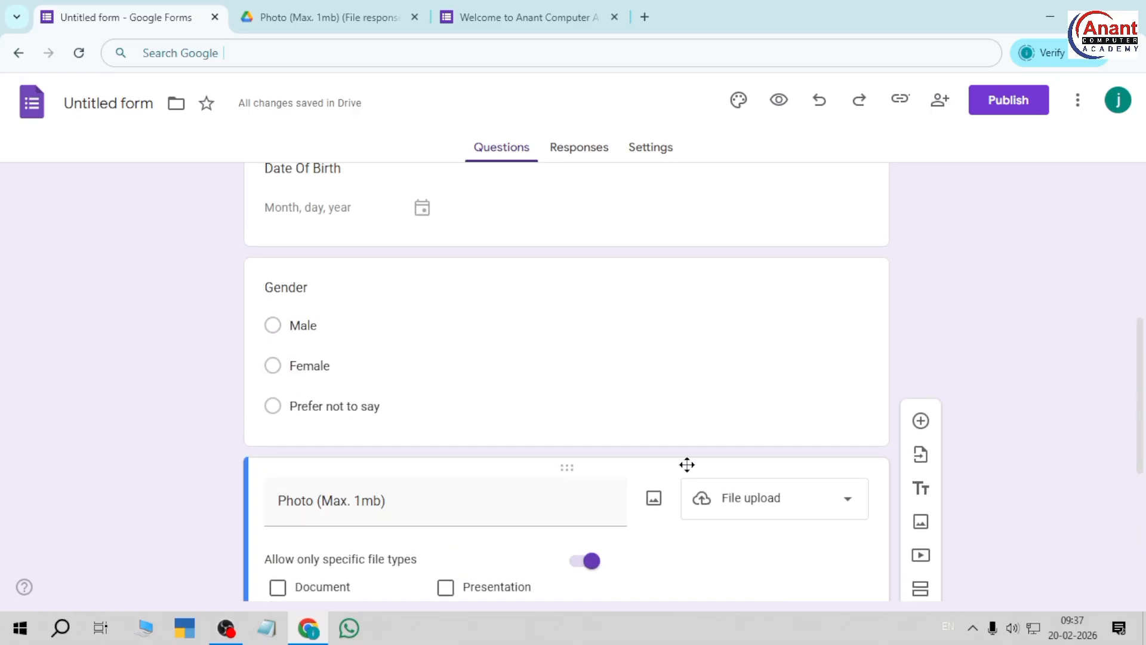
{"action": "left_click", "coordinate": [539, 375]}
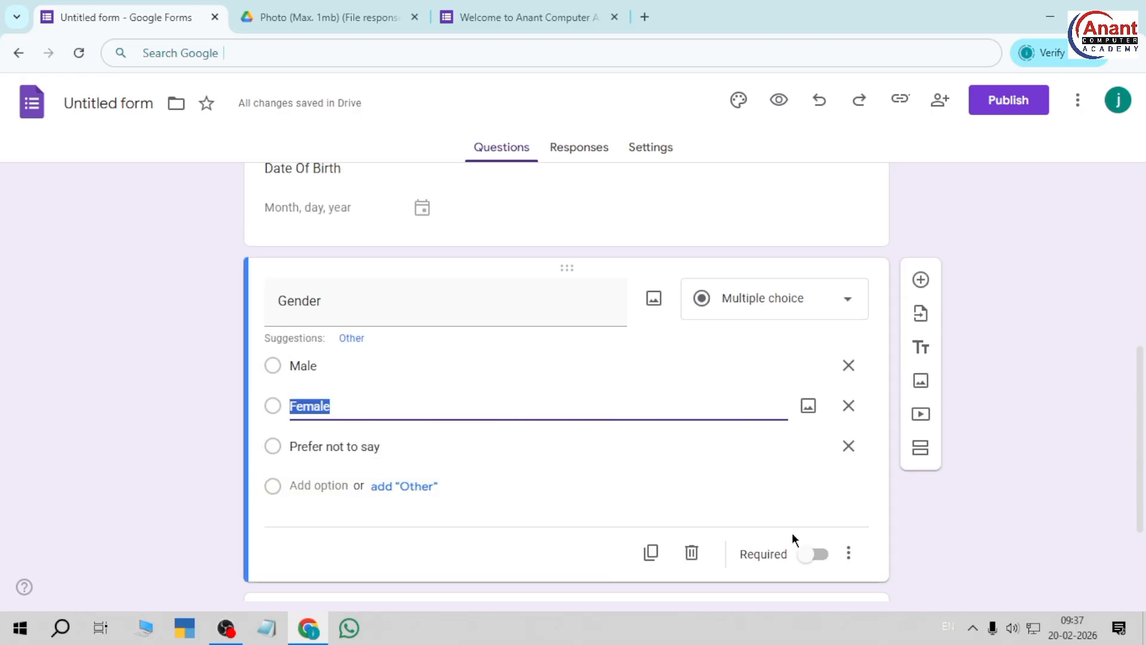
{"action": "left_click", "coordinate": [817, 553]}
{"action": "left_click", "coordinate": [419, 462]}
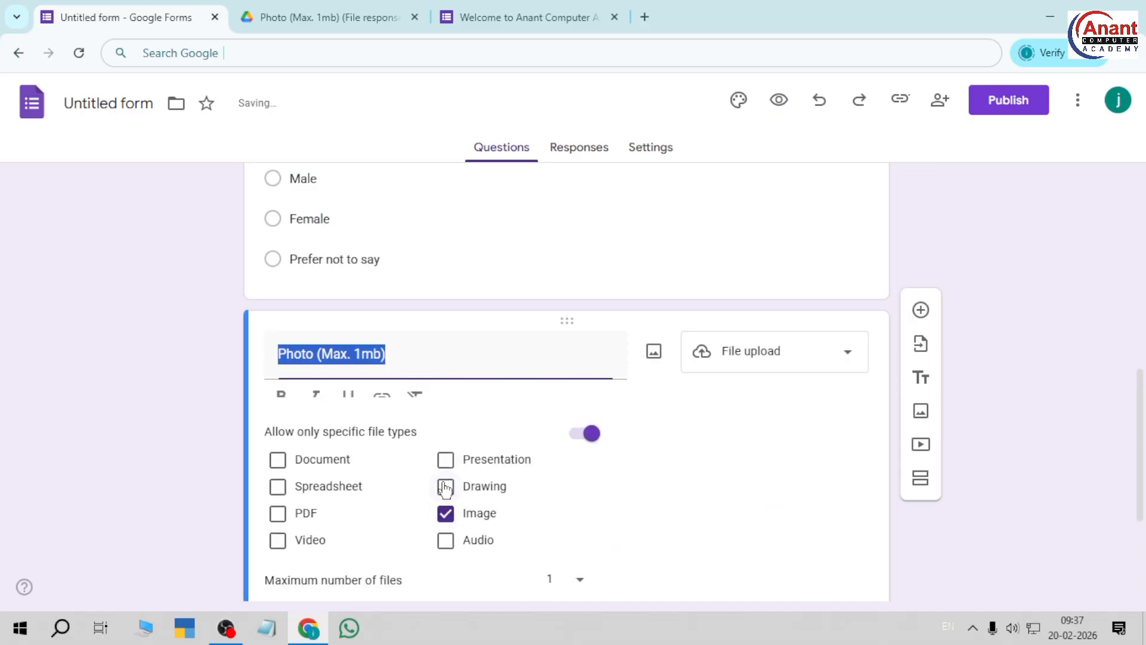
Step: Refresh the form preview and check the new questions, including the photo question's file upload dialog, without adding a file
{"action": "left_click", "coordinate": [463, 16]}
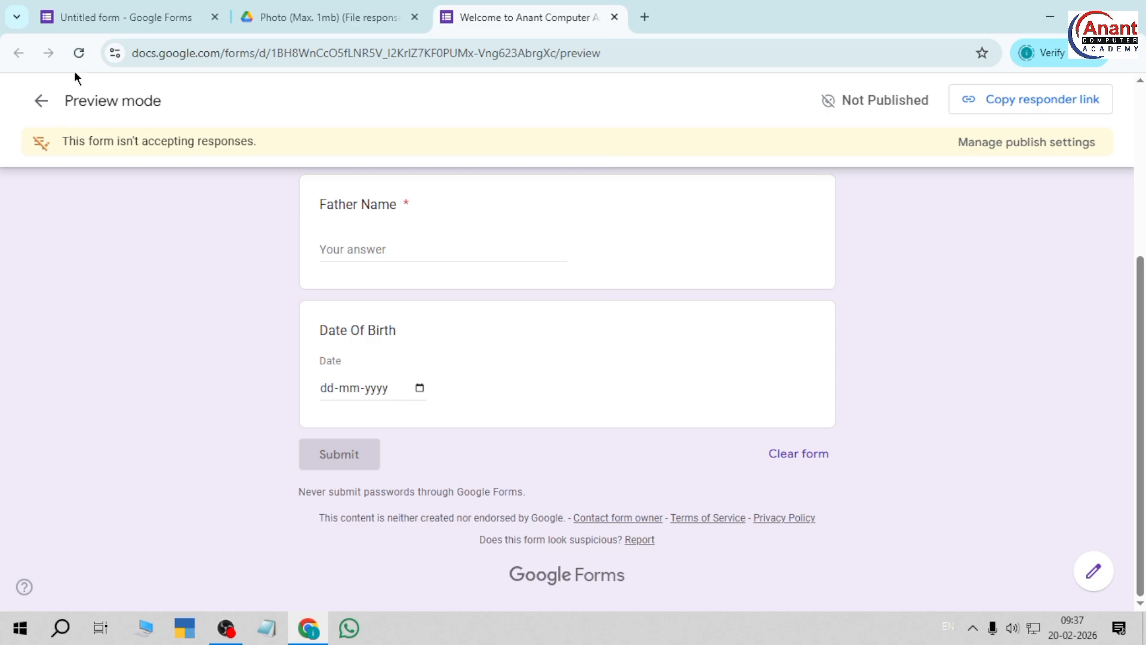
{"action": "left_click", "coordinate": [78, 53]}
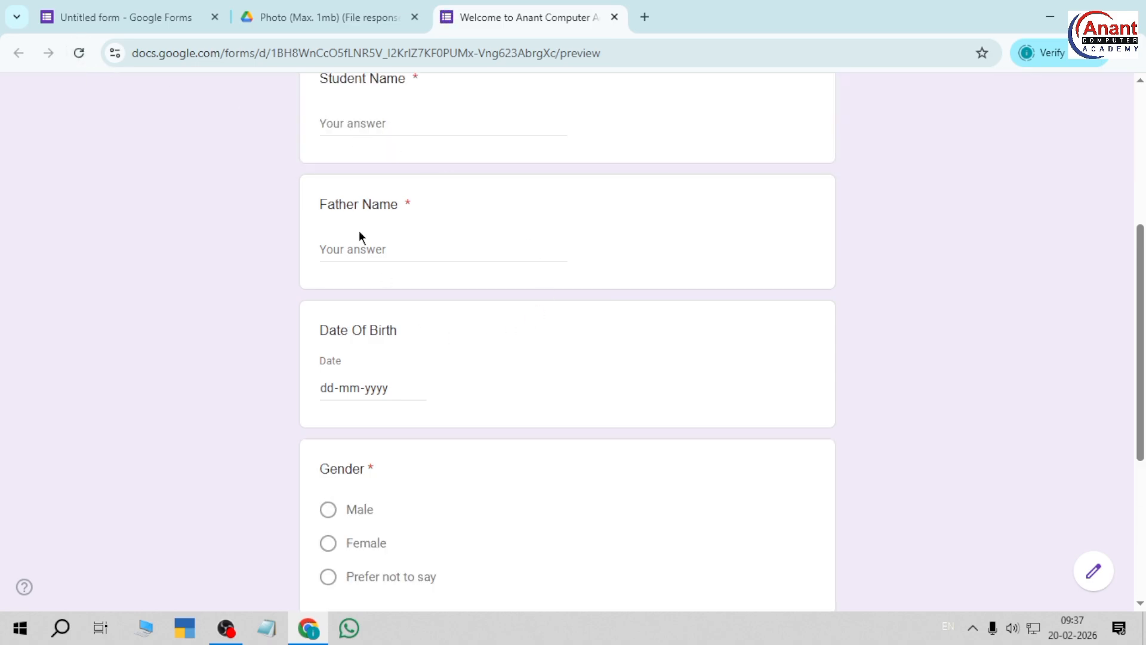
{"action": "scroll", "coordinate": [438, 422], "scroll_direction": "down", "scroll_amount": 5}
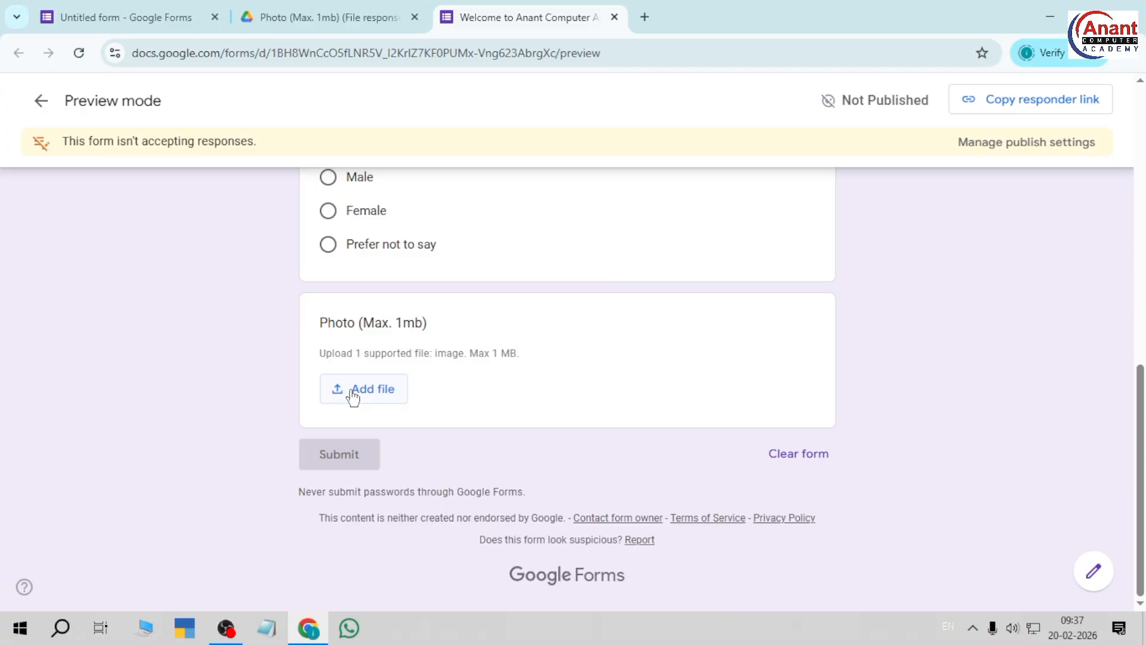
{"action": "left_click", "coordinate": [353, 394]}
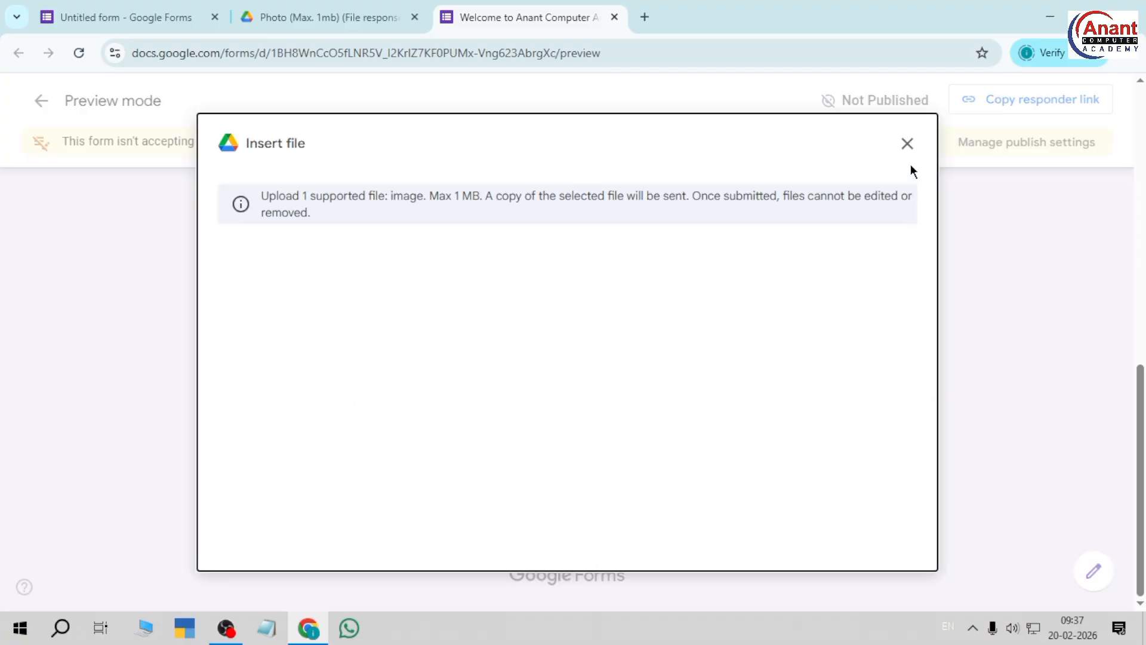
{"action": "left_click", "coordinate": [906, 144]}
Step: Return to the form editor, add a question titled City after the photo question, and set its answer type to Dropdown
{"action": "left_click", "coordinate": [89, 17]}
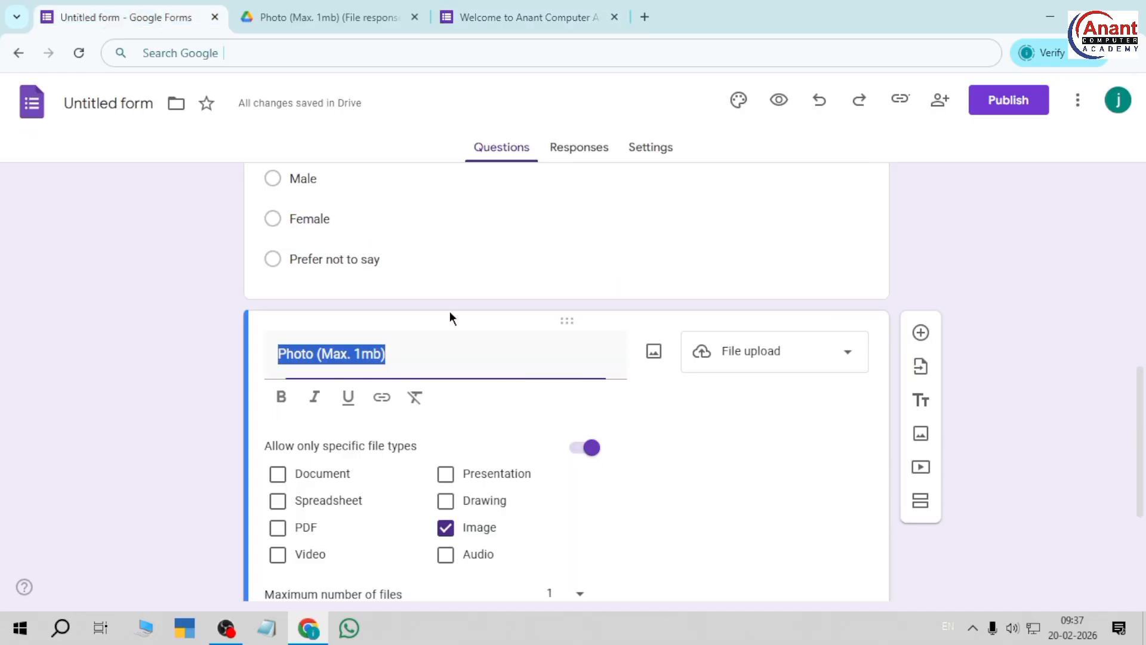
{"action": "scroll", "coordinate": [418, 382], "scroll_direction": "down", "scroll_amount": 3}
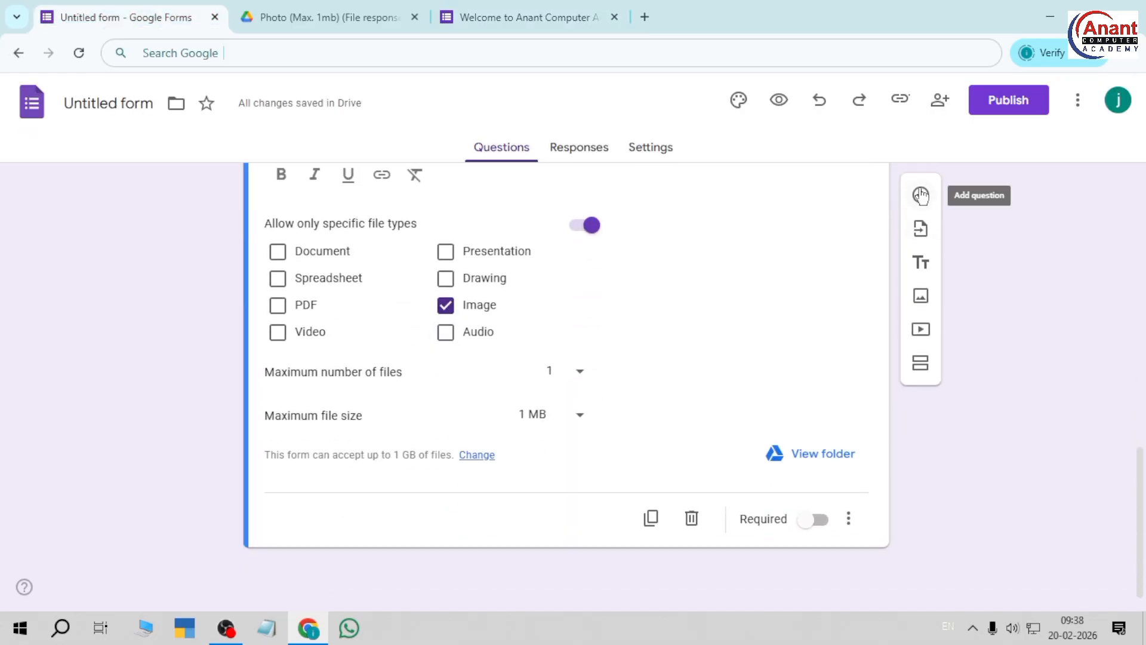
{"action": "left_click", "coordinate": [921, 196]}
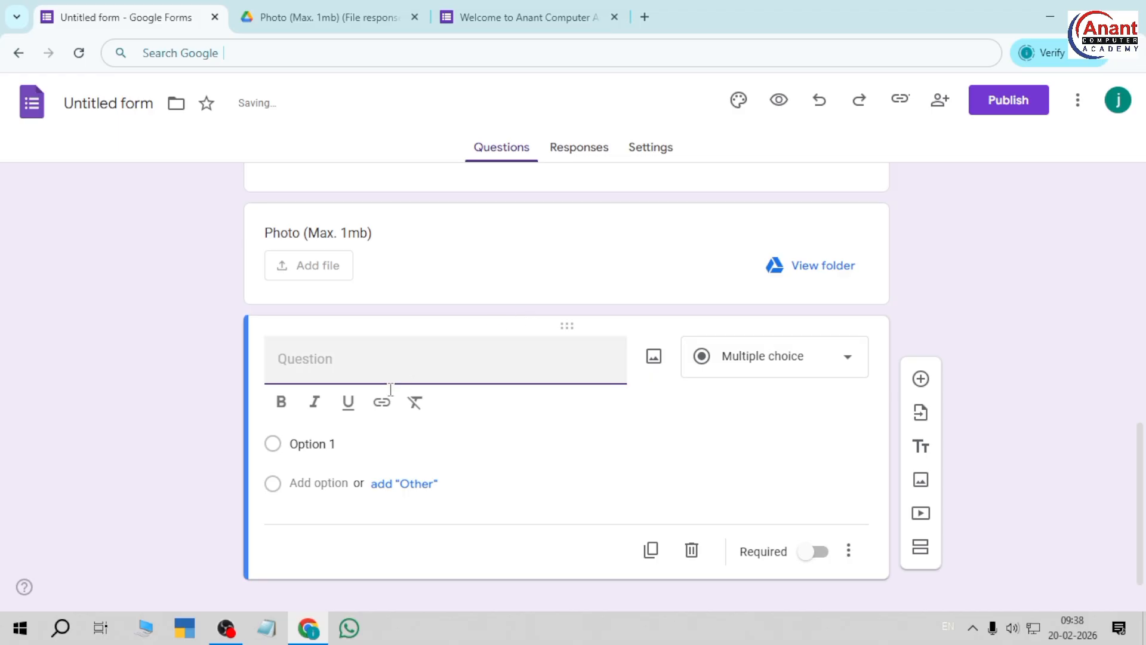
{"action": "type", "text": "C"}
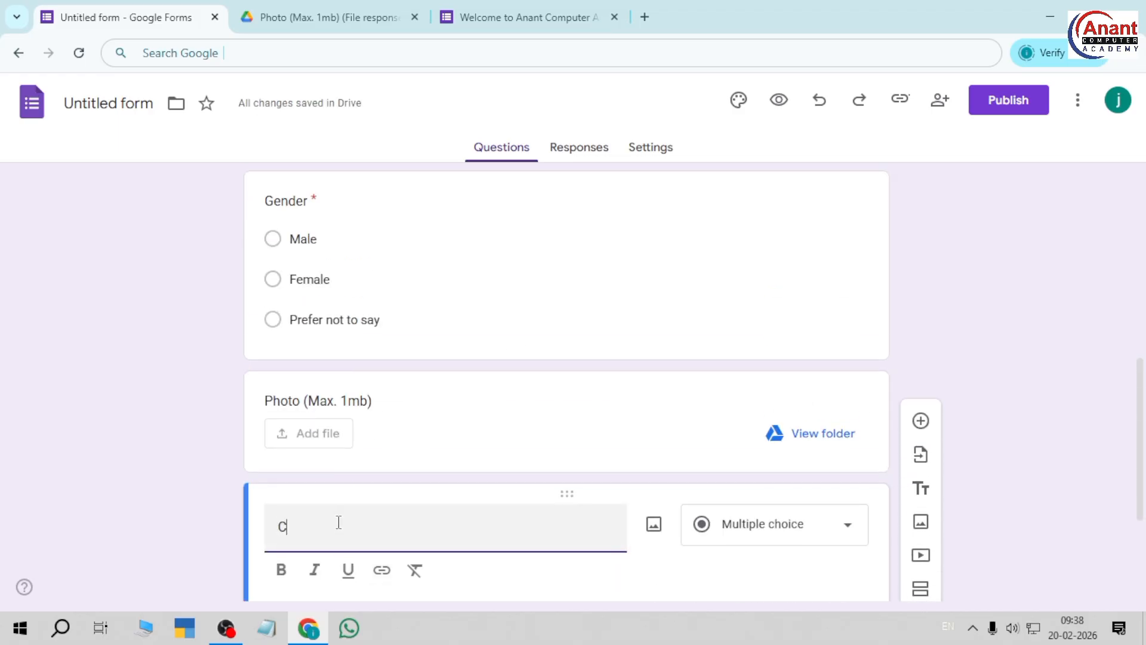
{"action": "type", "text": "ity"}
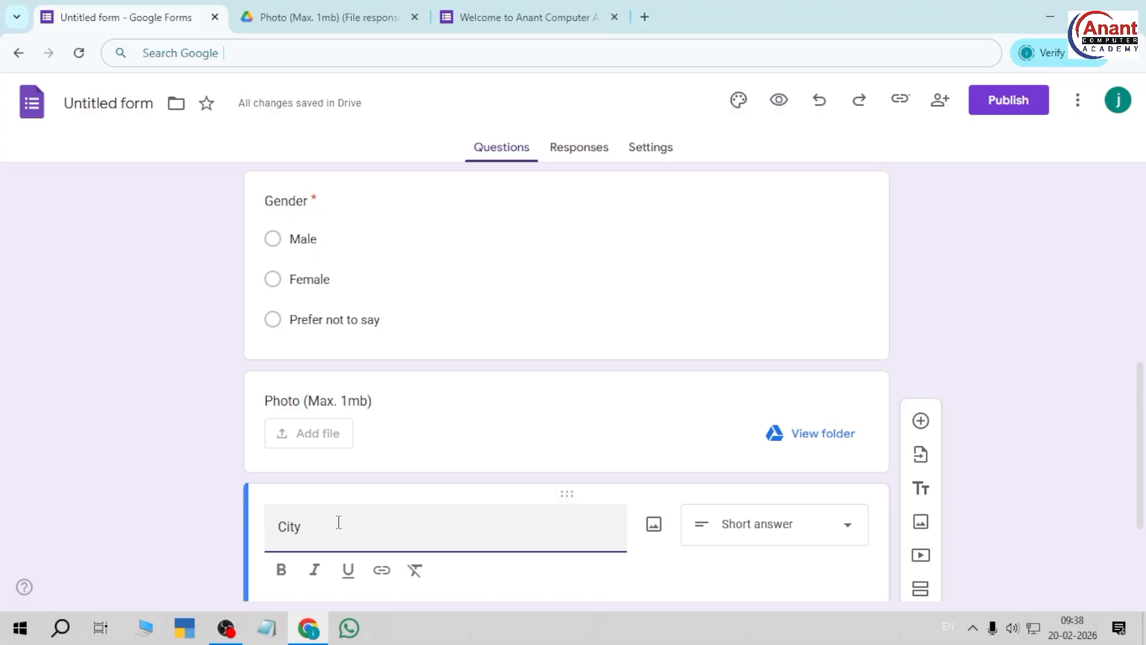
{"action": "scroll", "coordinate": [468, 489], "scroll_direction": "down", "scroll_amount": 3}
{"action": "left_click", "coordinate": [753, 352]}
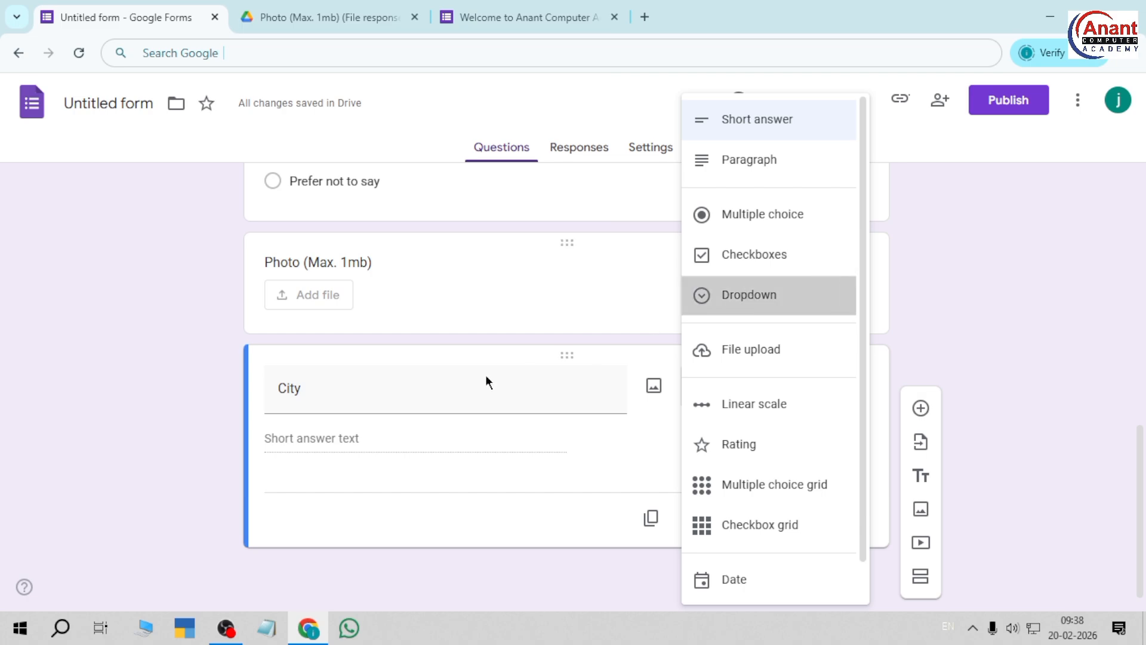
Step: Enter Harda, Bhopal and Indore as the three options of the City question
{"action": "left_click", "coordinate": [342, 444]}
{"action": "key", "text": "BackSpace"}
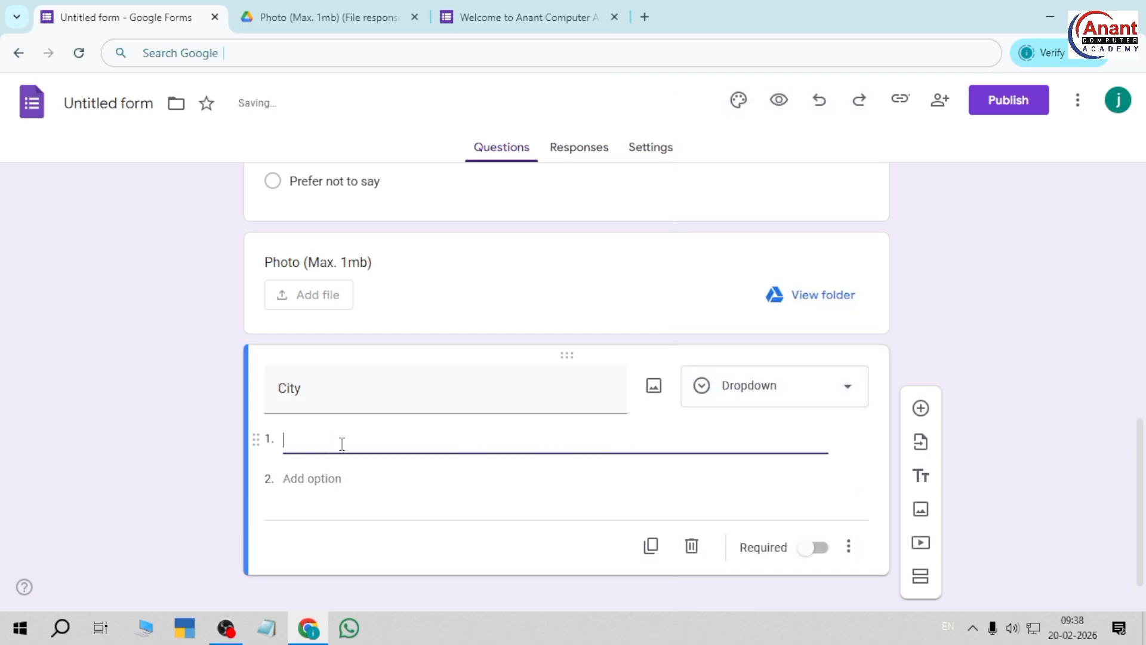
{"action": "type", "text": "Harda"}
{"action": "left_click", "coordinate": [336, 477]}
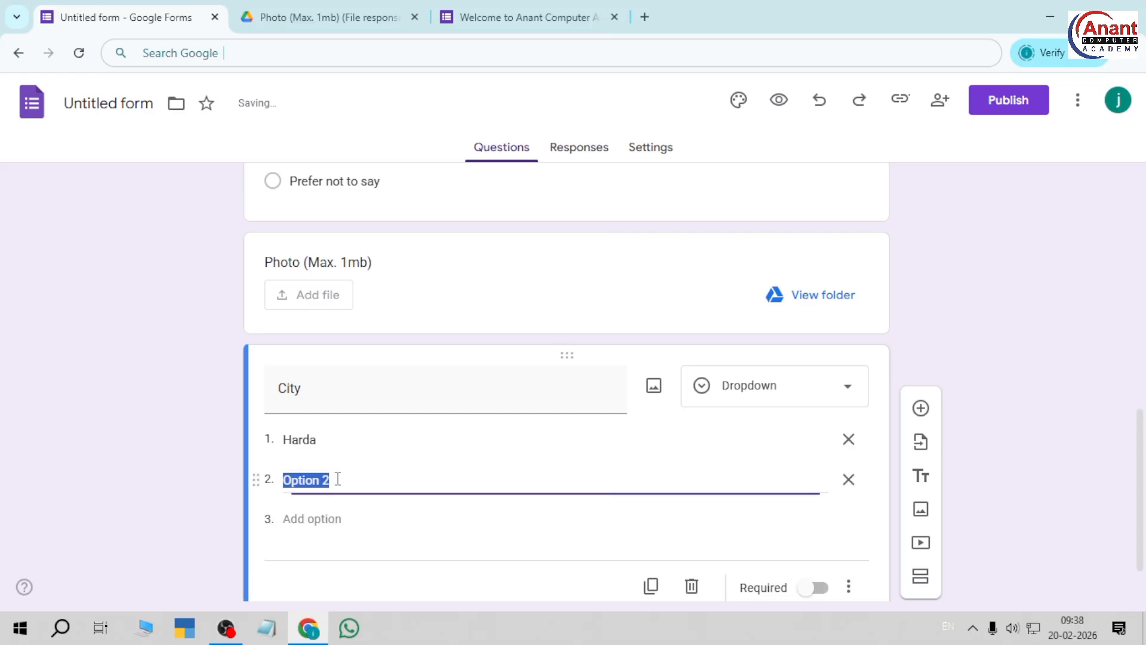
{"action": "type", "text": "Bhopal"}
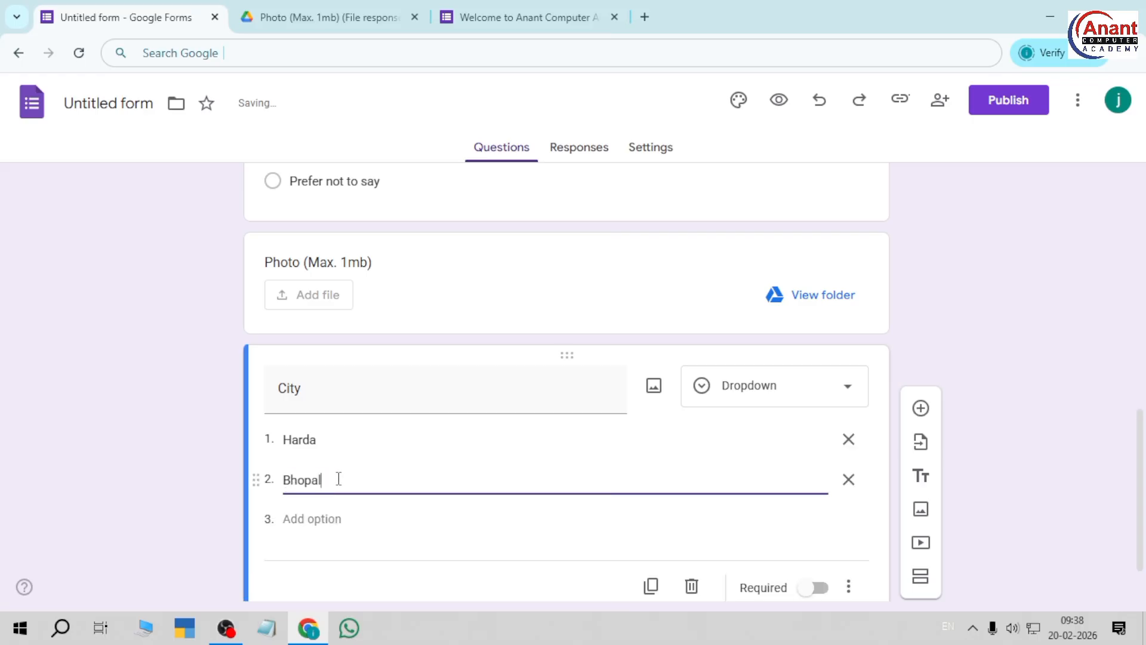
{"action": "left_click", "coordinate": [322, 519]}
{"action": "type", "text": "Ind"}
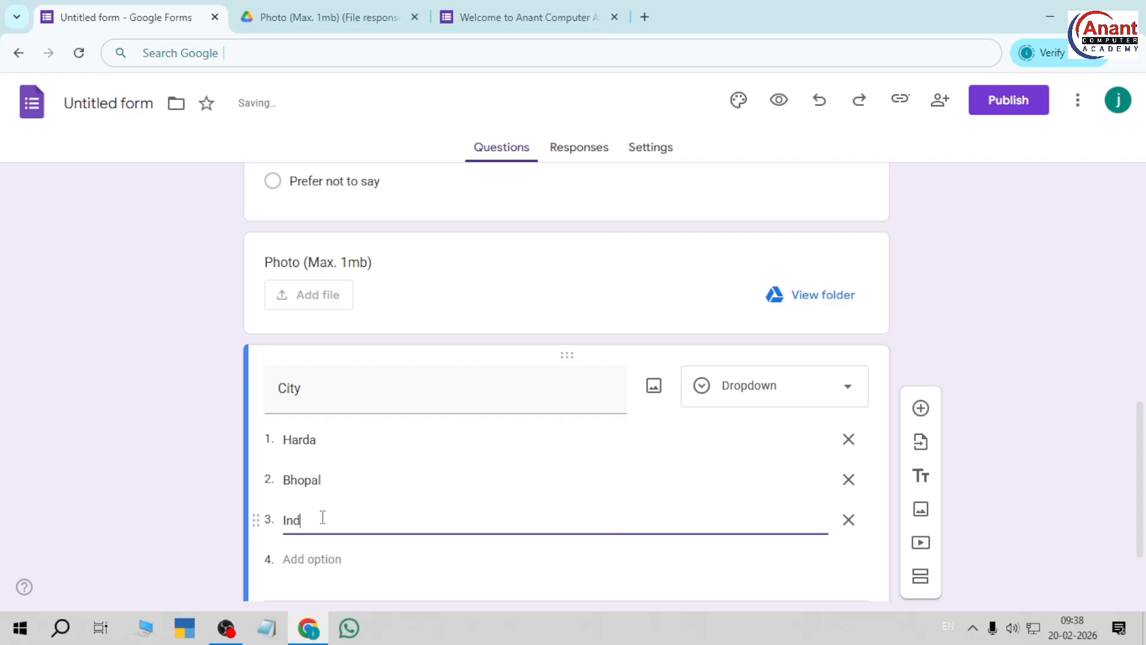
{"action": "type", "text": "ore"}
{"action": "scroll", "coordinate": [322, 518], "scroll_direction": "down", "scroll_amount": 2}
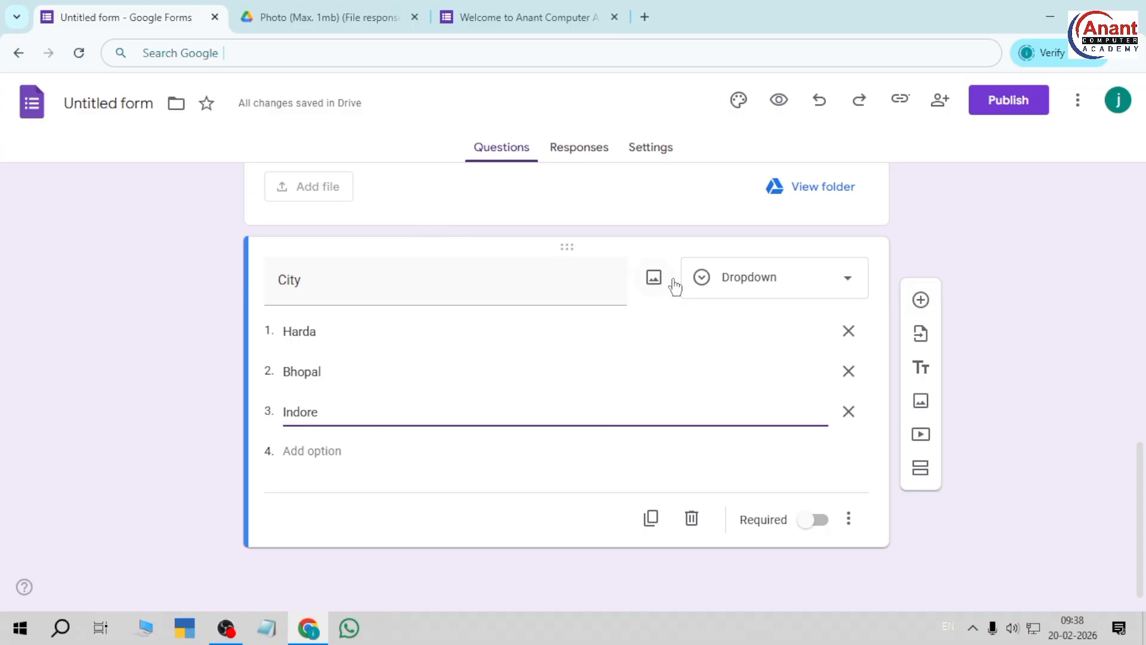
{"action": "left_click", "coordinate": [755, 287]}
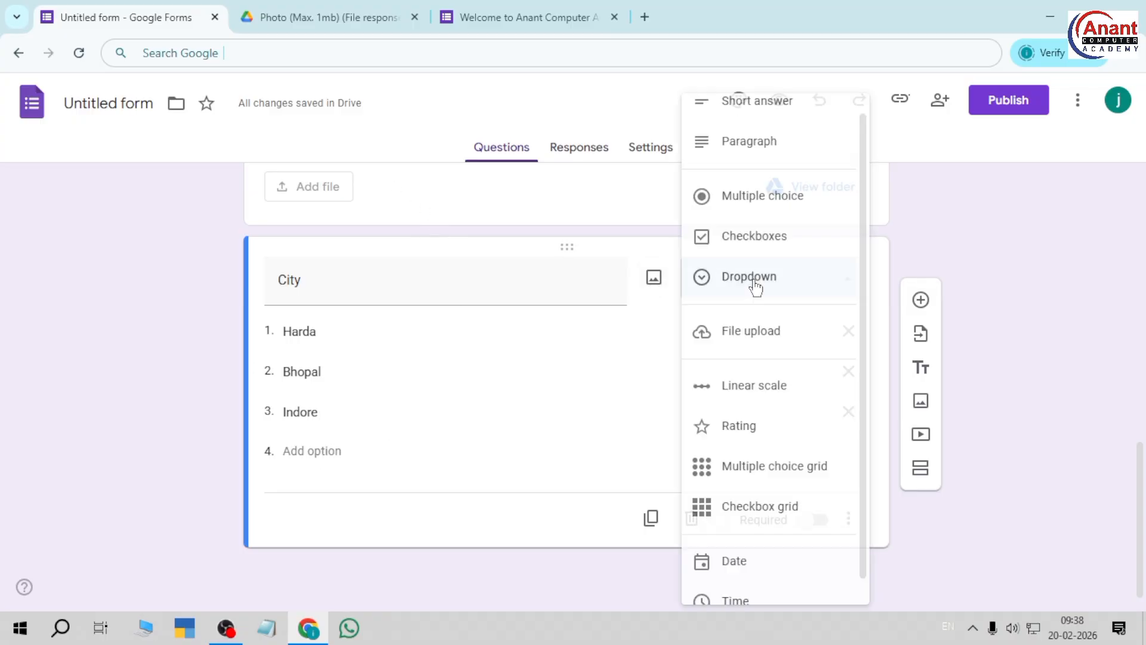
{"action": "left_click", "coordinate": [522, 394]}
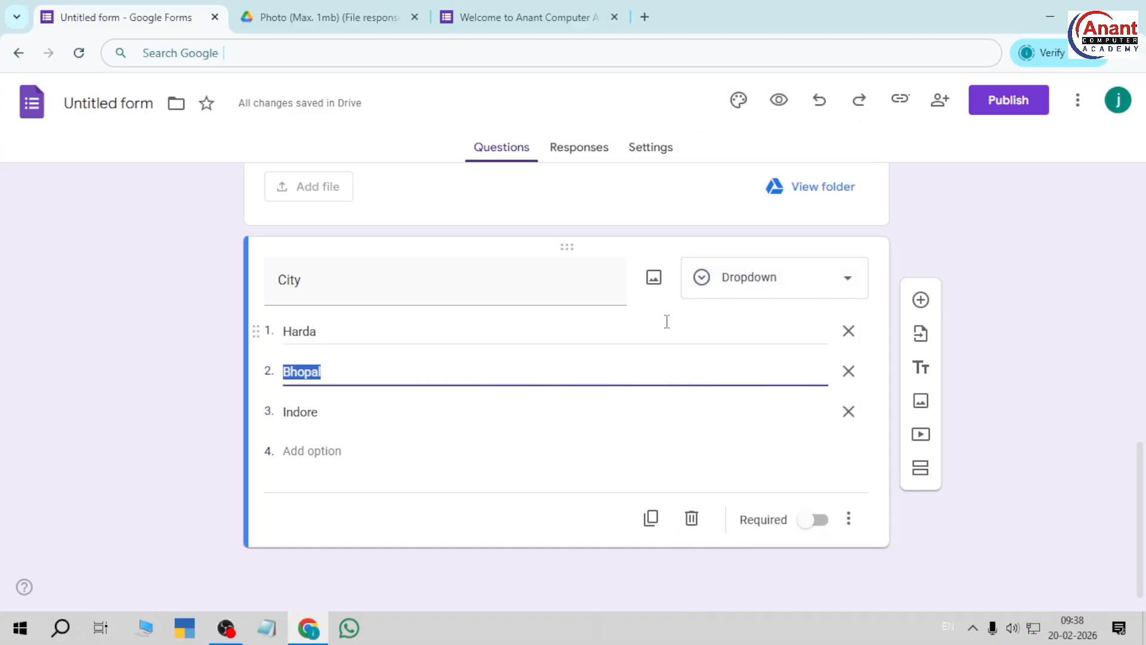
{"action": "left_click", "coordinate": [726, 283]}
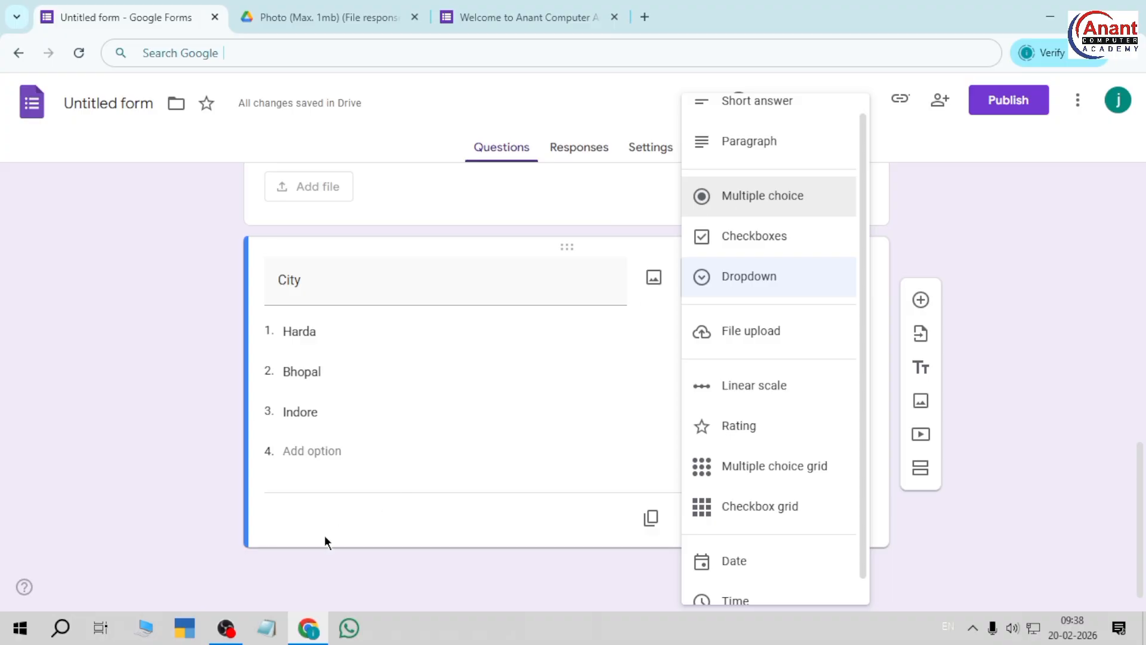
{"action": "left_click", "coordinate": [349, 564]}
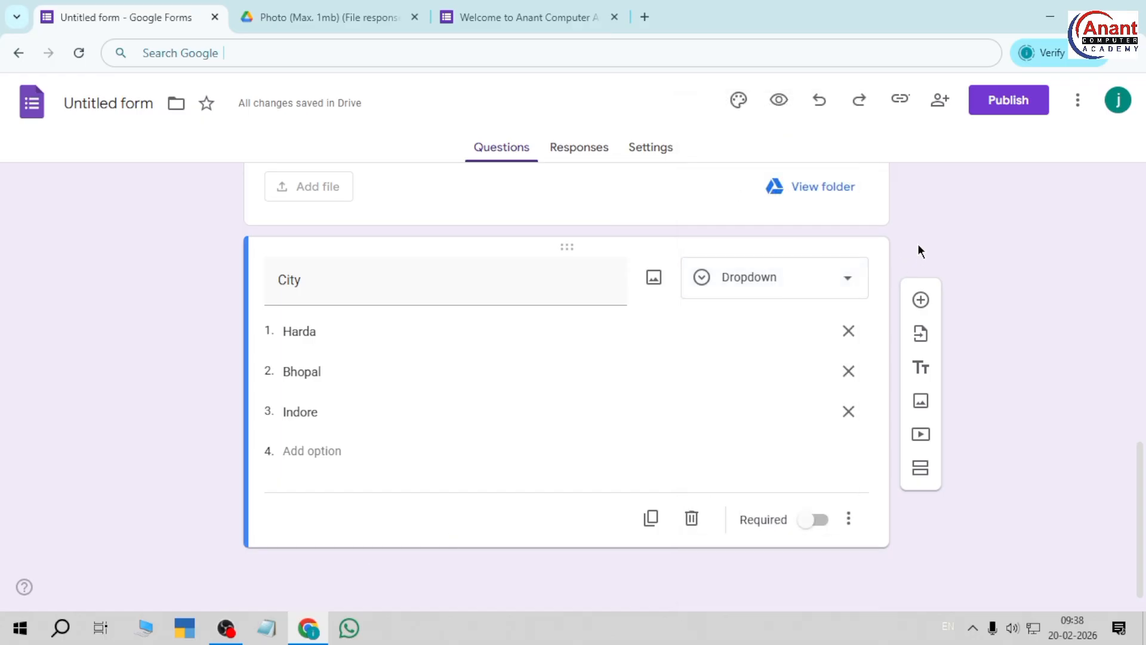
Step: Add a question titled Document after the City question and set its answer type to File upload
{"action": "left_click", "coordinate": [921, 300]}
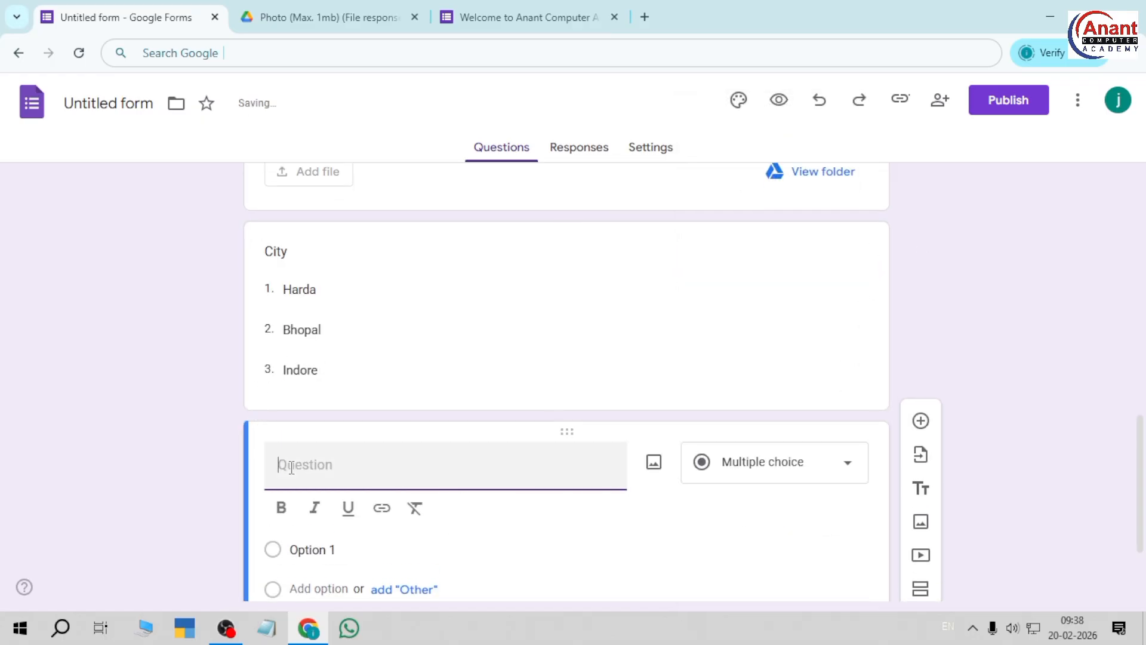
{"action": "type", "text": "Document"}
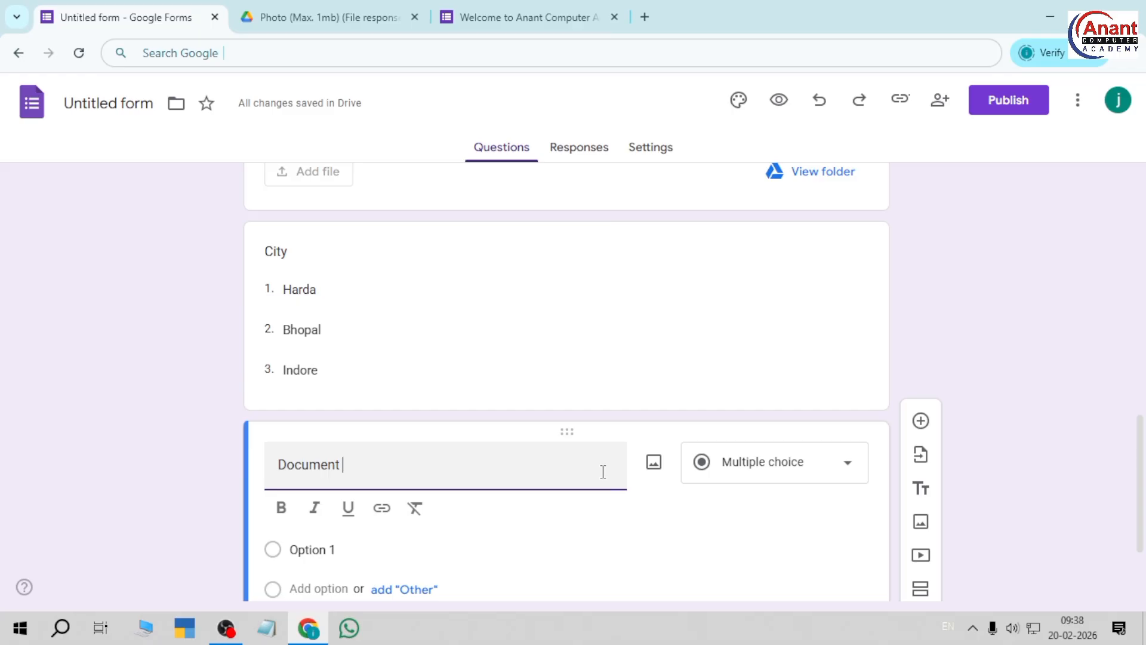
{"action": "left_click", "coordinate": [804, 460]}
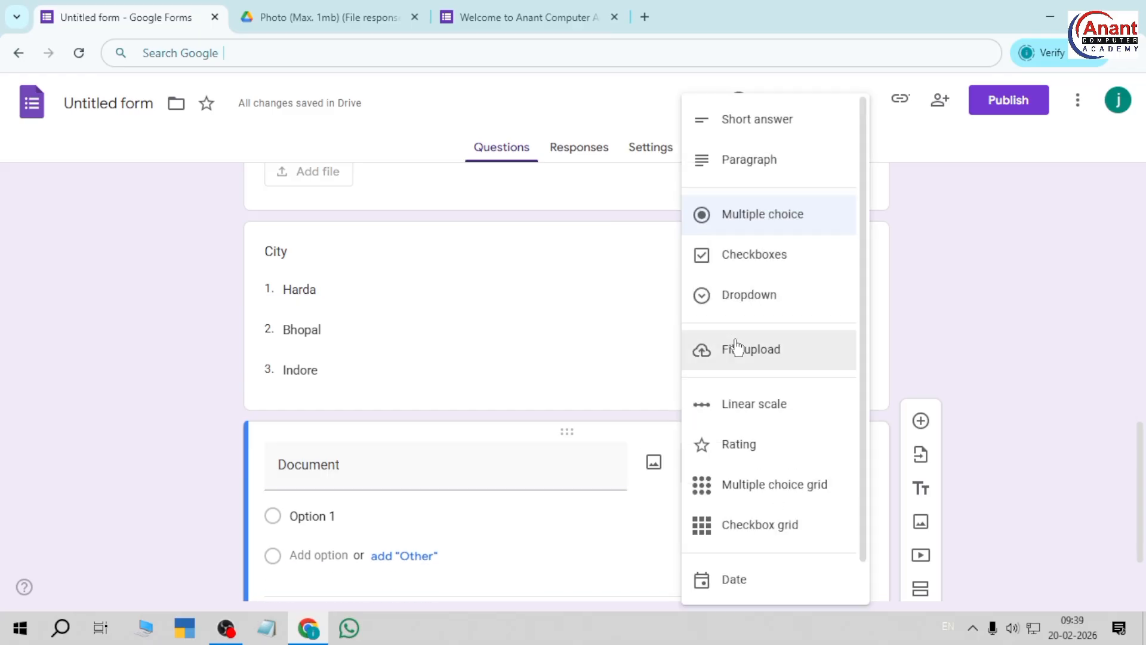
{"action": "left_click", "coordinate": [734, 364]}
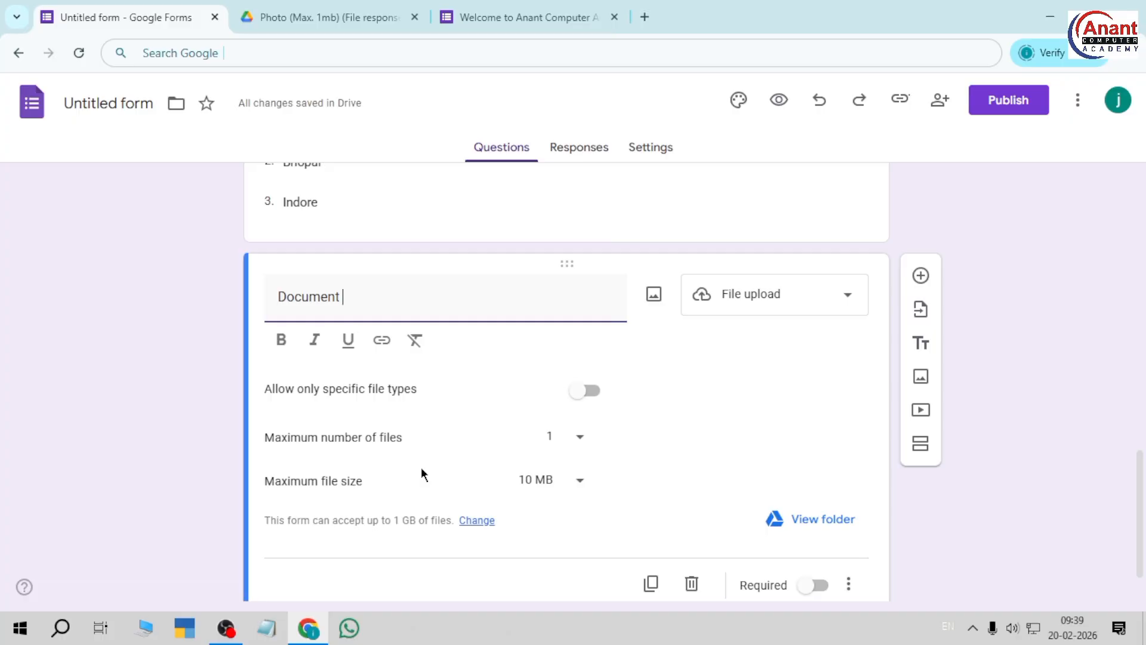
Step: Restrict the Document upload to the Image and PDF file types and set its maximum file size to 1 MB
{"action": "scroll", "coordinate": [382, 418], "scroll_direction": "down", "scroll_amount": 1}
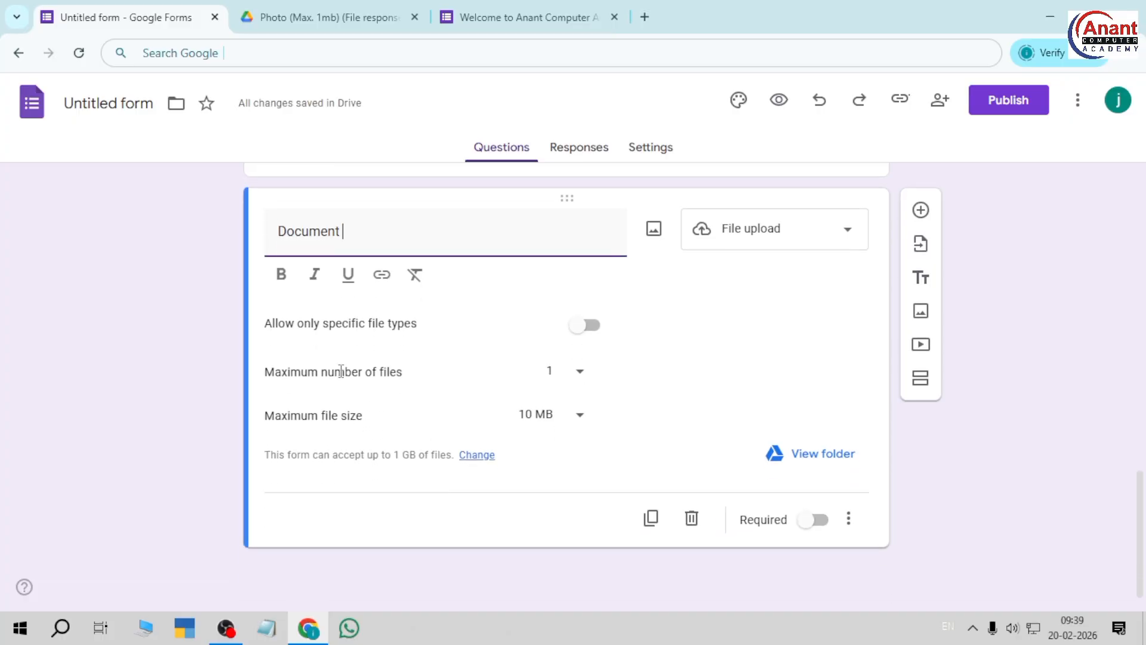
{"action": "left_click", "coordinate": [590, 327]}
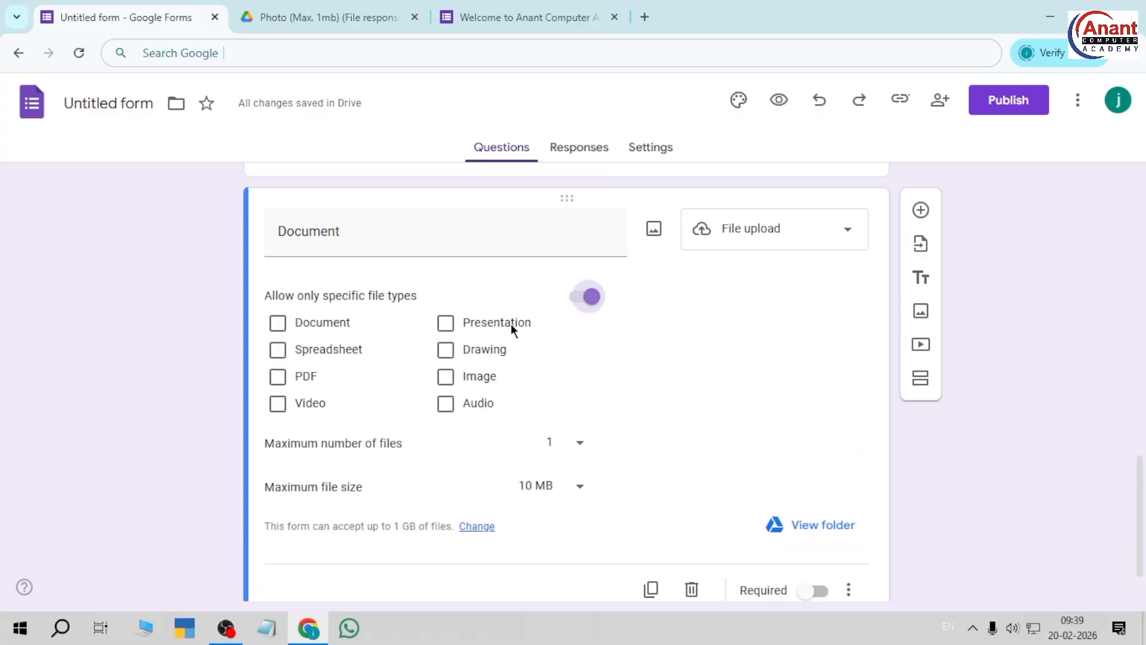
{"action": "left_click", "coordinate": [453, 374]}
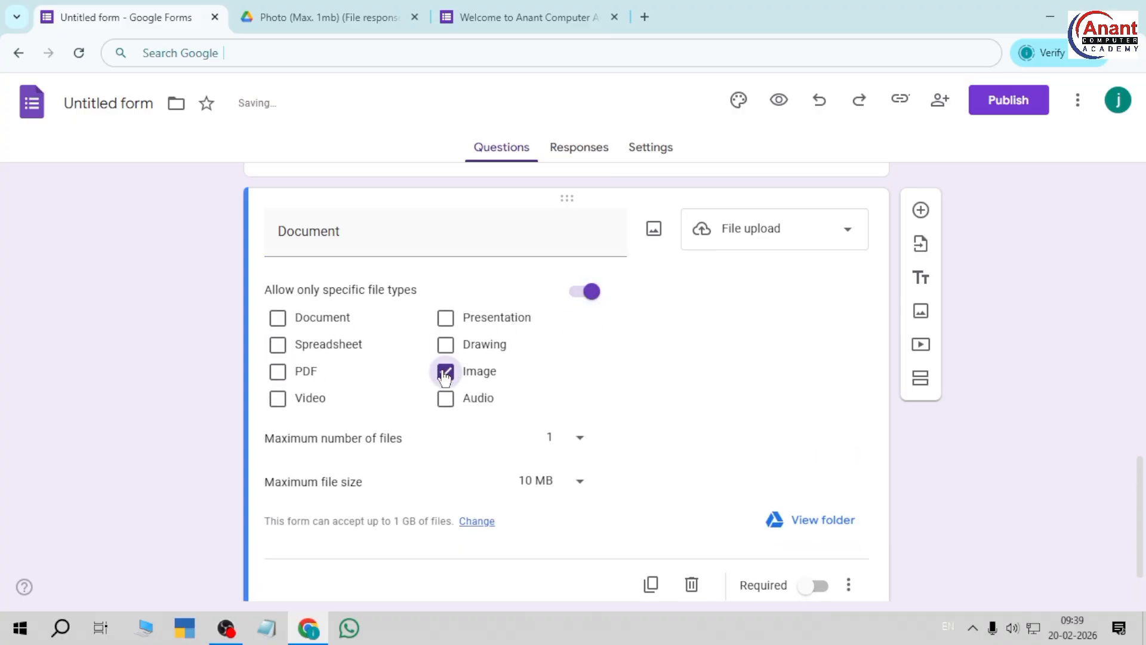
{"action": "left_click", "coordinate": [280, 374]}
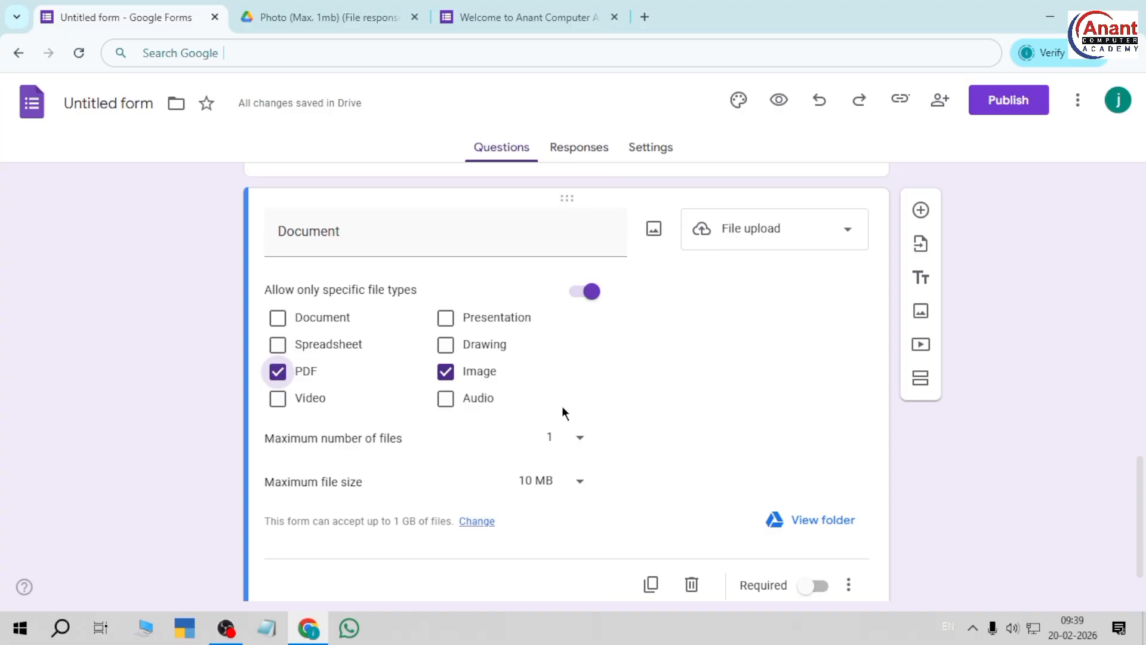
{"action": "scroll", "coordinate": [561, 409], "scroll_direction": "down", "scroll_amount": 1}
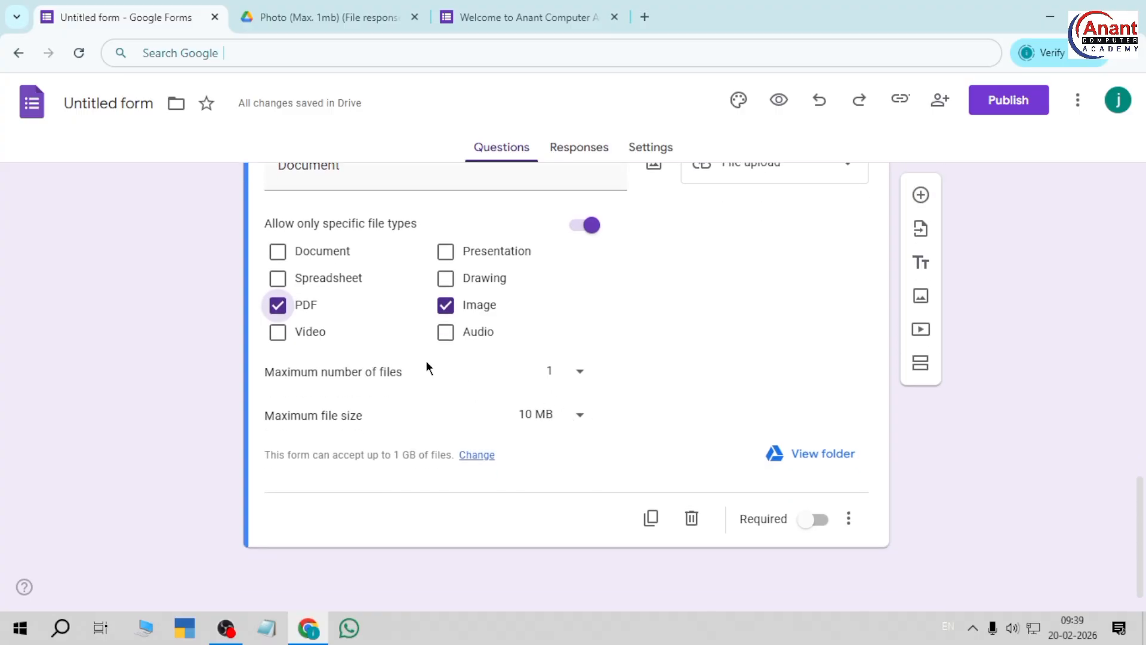
{"action": "left_click", "coordinate": [580, 418]}
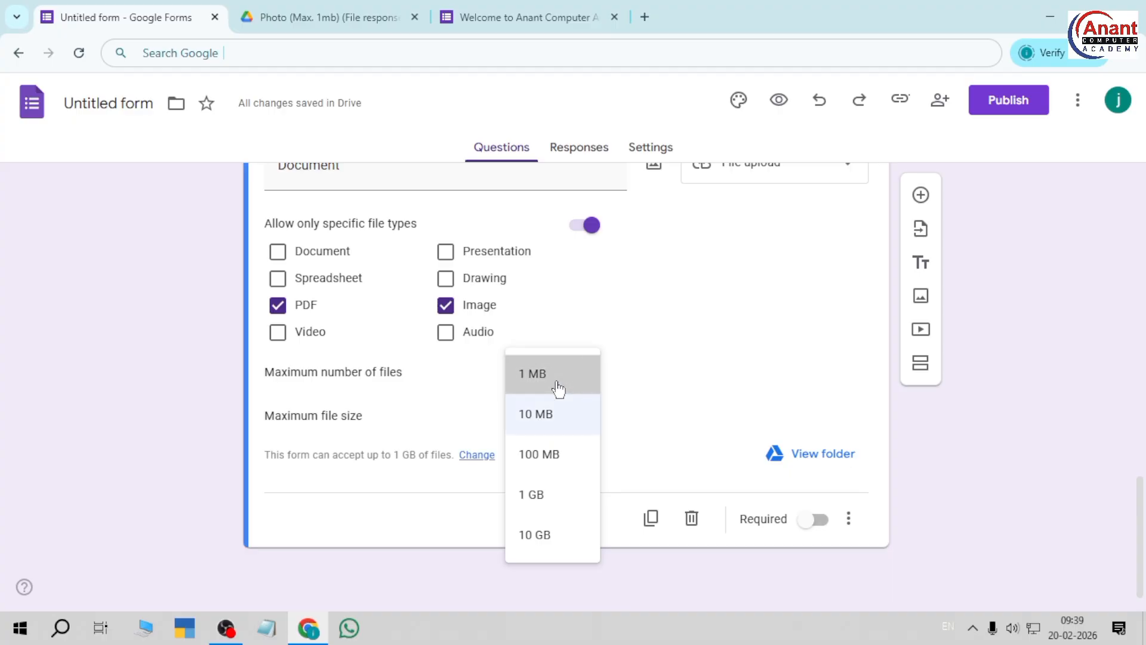
{"action": "left_click", "coordinate": [556, 387]}
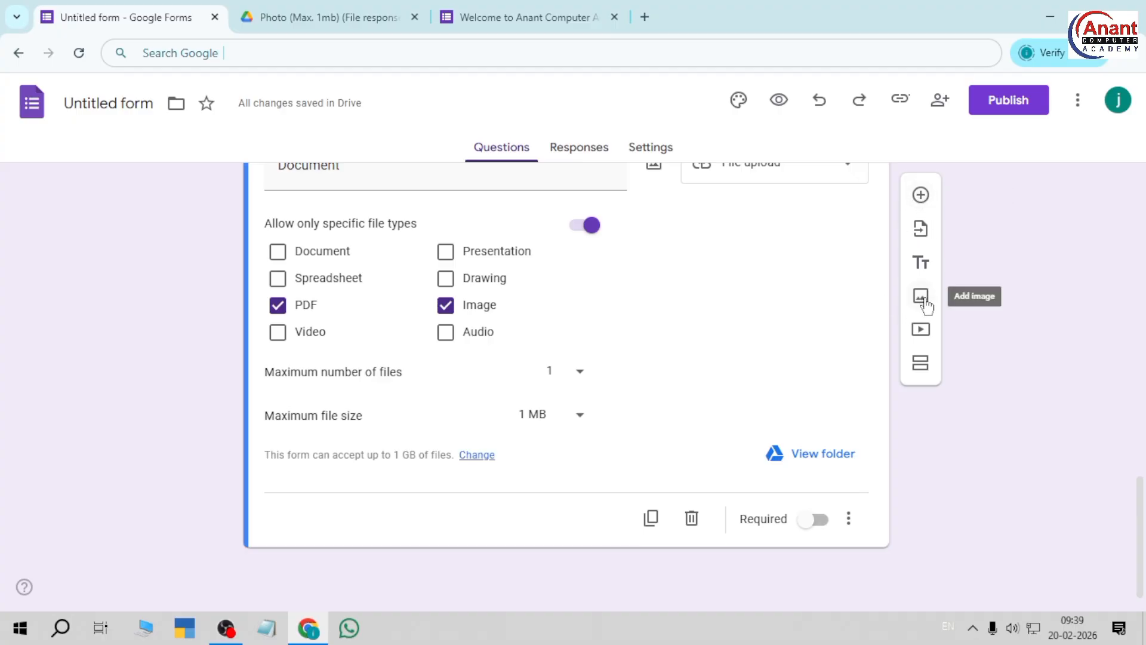
Step: Refresh the form preview and check all its questions, including the City choices and the Document upload
{"action": "scroll", "coordinate": [382, 293], "scroll_direction": "up", "scroll_amount": 10}
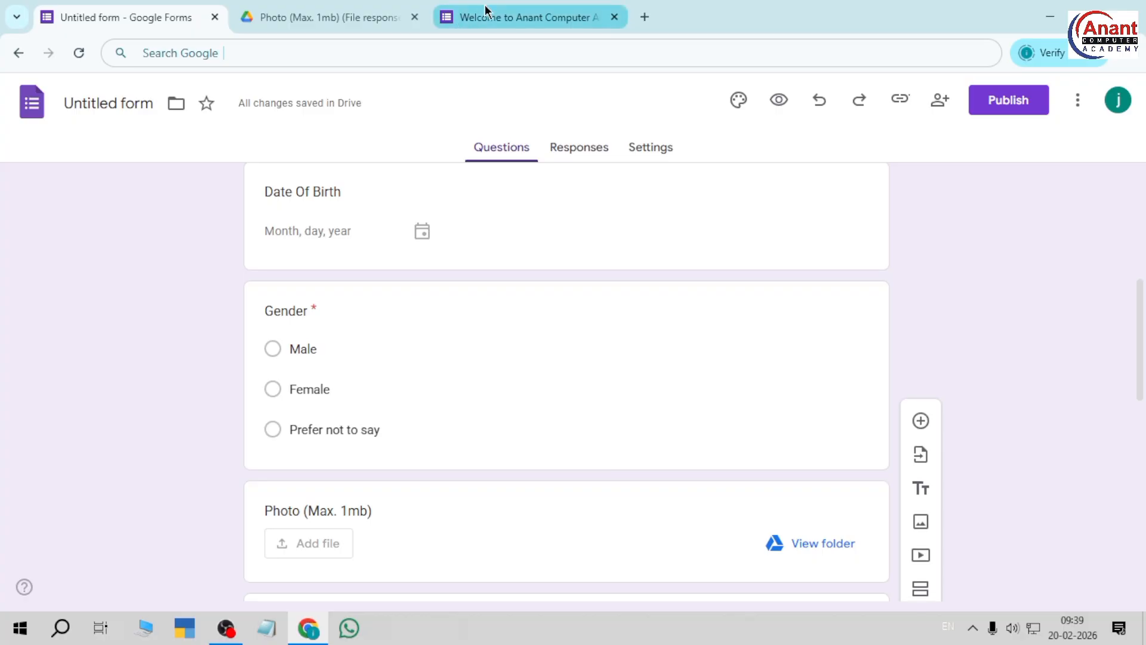
{"action": "left_click", "coordinate": [487, 9]}
{"action": "left_click", "coordinate": [79, 52]}
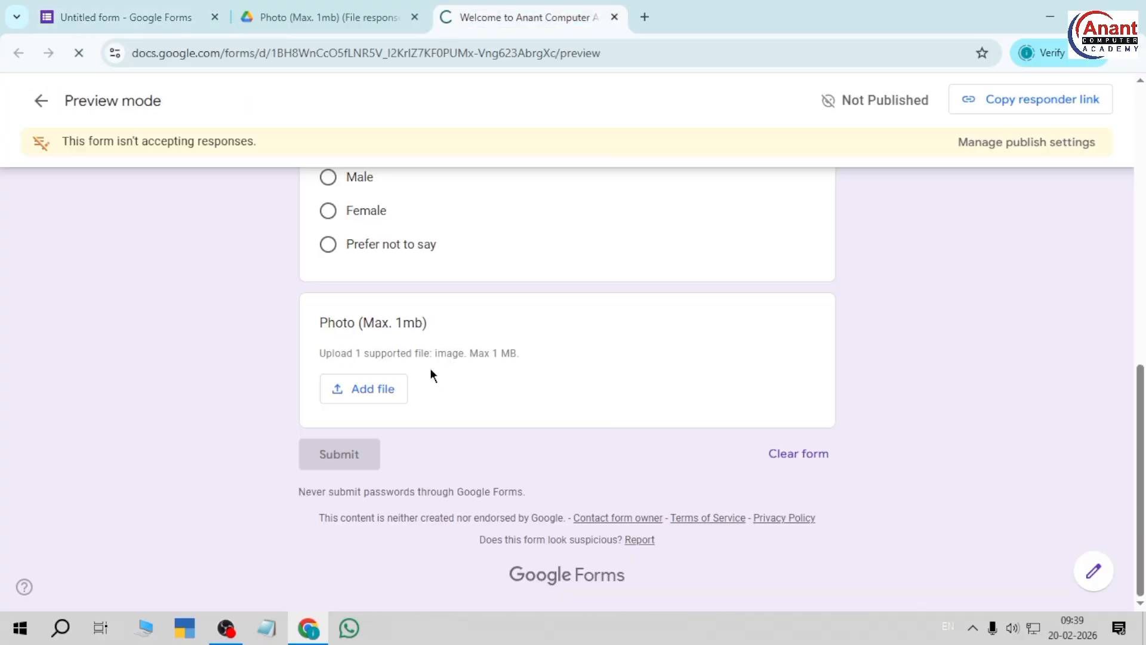
{"action": "scroll", "coordinate": [350, 415], "scroll_direction": "down", "scroll_amount": 3}
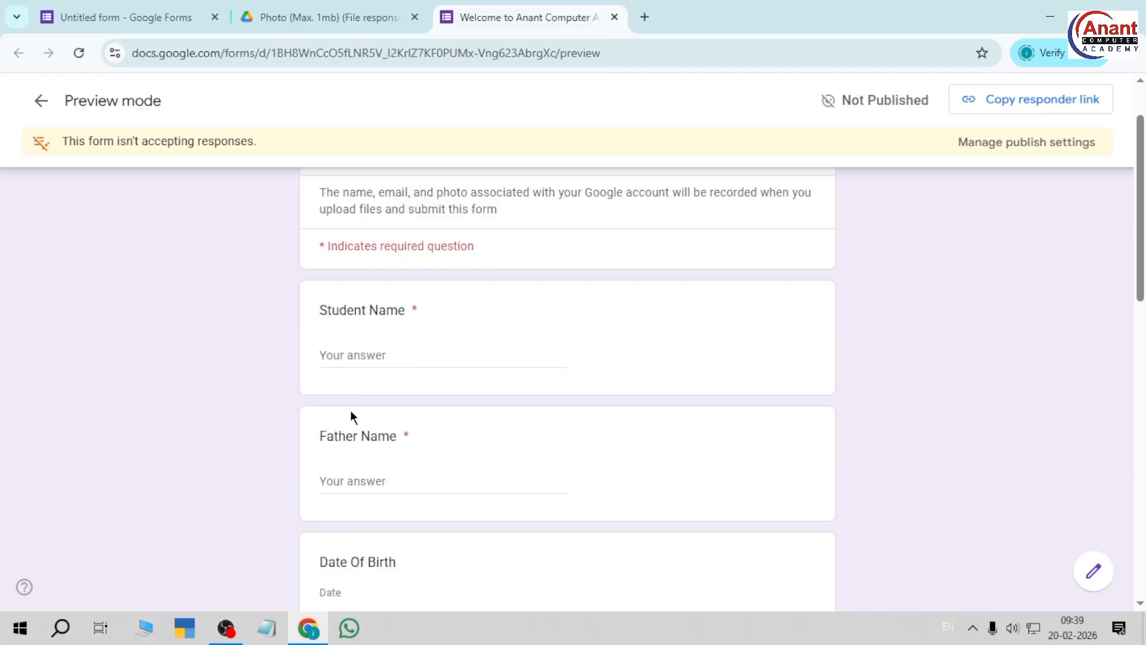
{"action": "scroll", "coordinate": [376, 353], "scroll_direction": "down", "scroll_amount": 3}
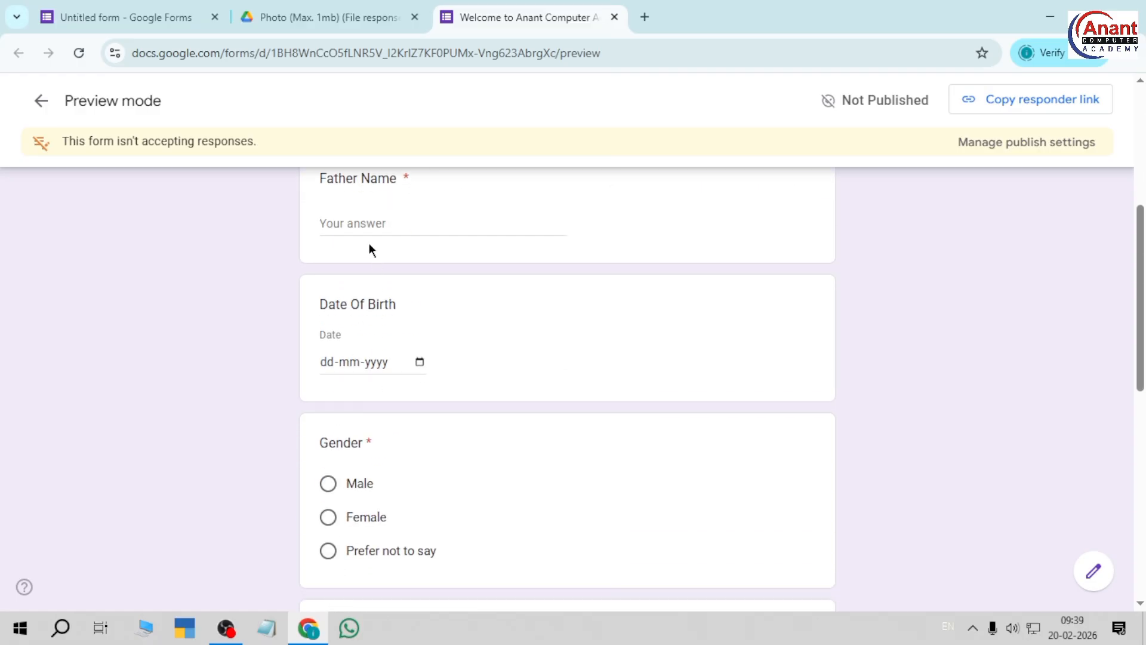
{"action": "scroll", "coordinate": [352, 340], "scroll_direction": "down", "scroll_amount": 5}
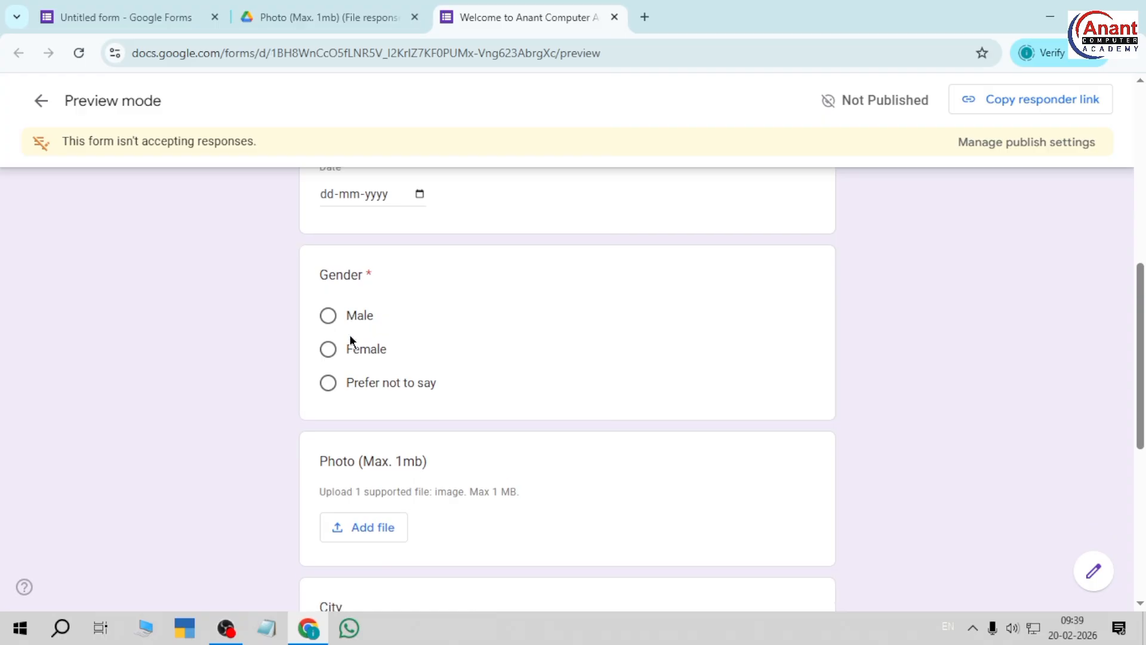
{"action": "scroll", "coordinate": [333, 367], "scroll_direction": "down", "scroll_amount": 3}
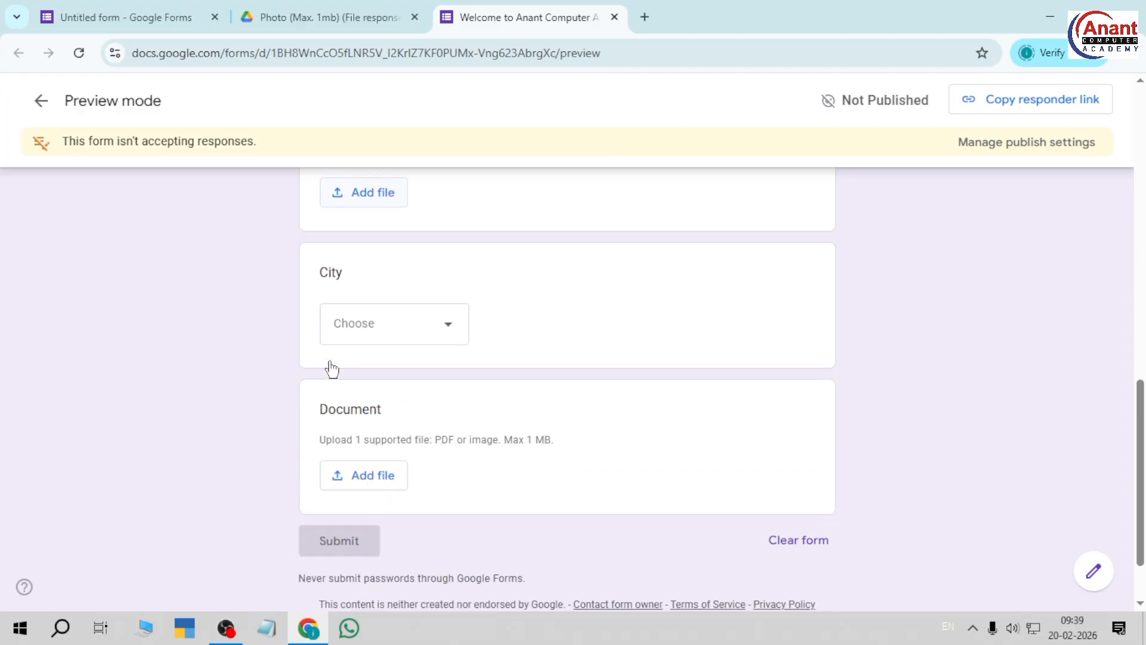
{"action": "left_click", "coordinate": [367, 325]}
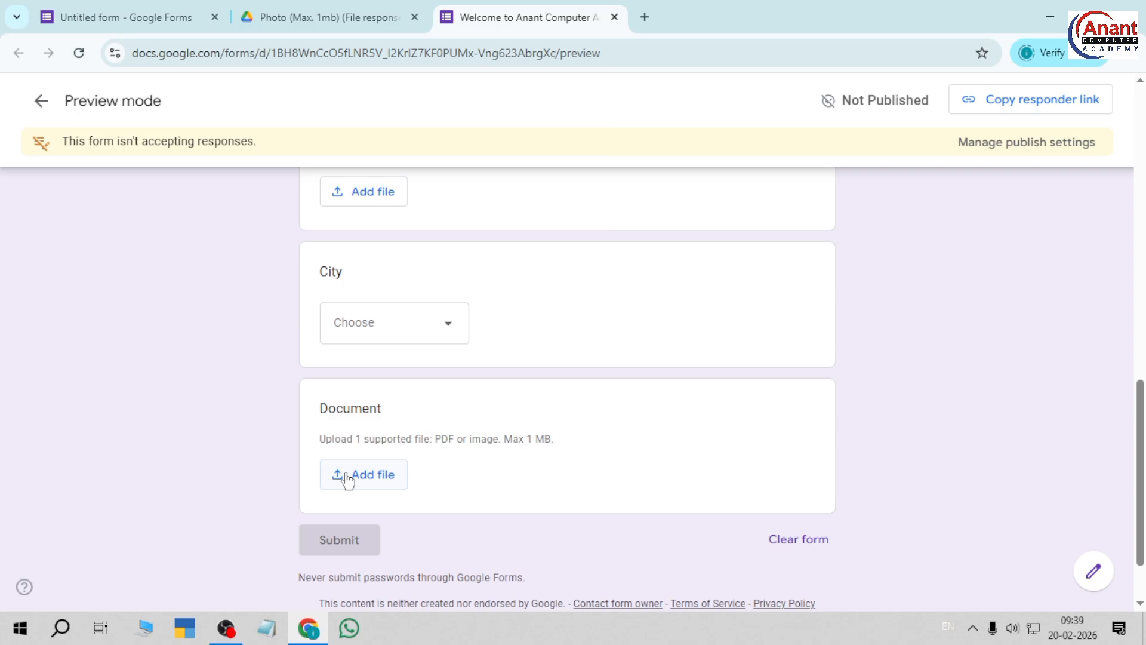
Step: Start inserting an image below the Document question and look through the Webcam, By URL, Photos, Google Drive and Google Images sources
{"action": "left_click", "coordinate": [79, 16]}
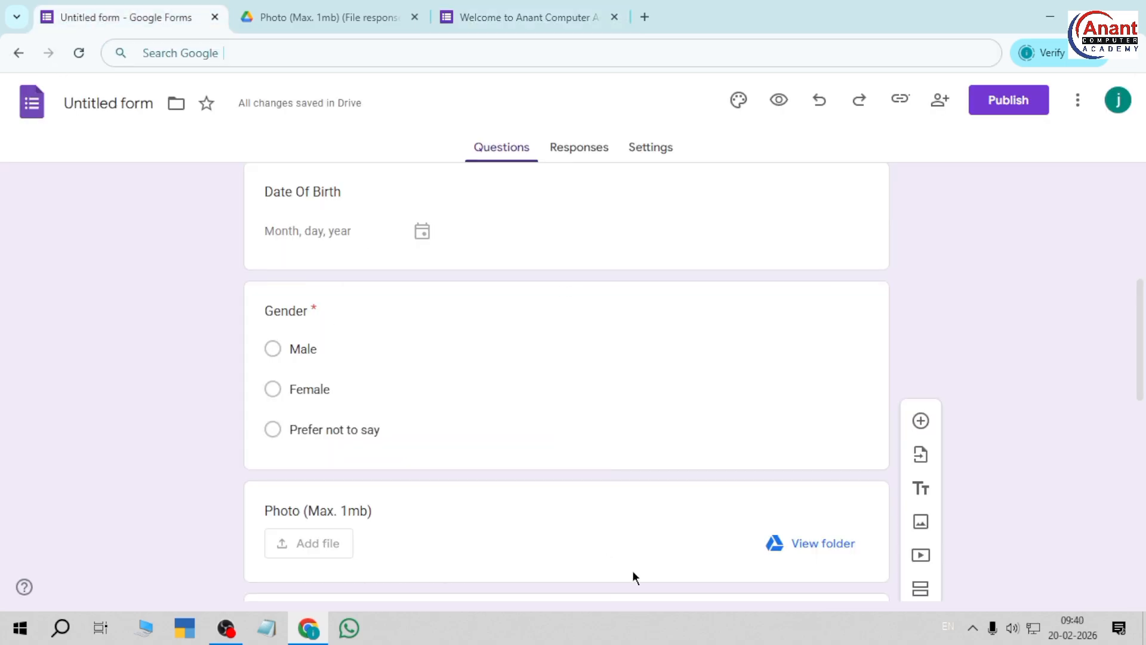
{"action": "scroll", "coordinate": [597, 477], "scroll_direction": "down", "scroll_amount": 5}
{"action": "scroll", "coordinate": [849, 364], "scroll_direction": "down", "scroll_amount": 2}
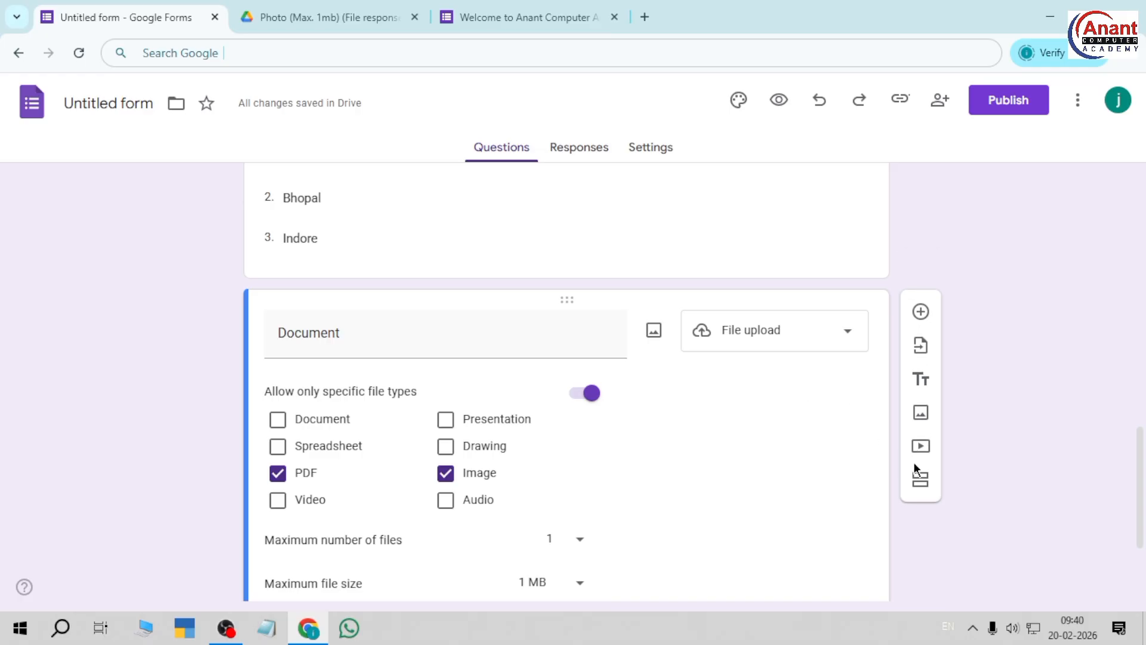
{"action": "left_click", "coordinate": [920, 411]}
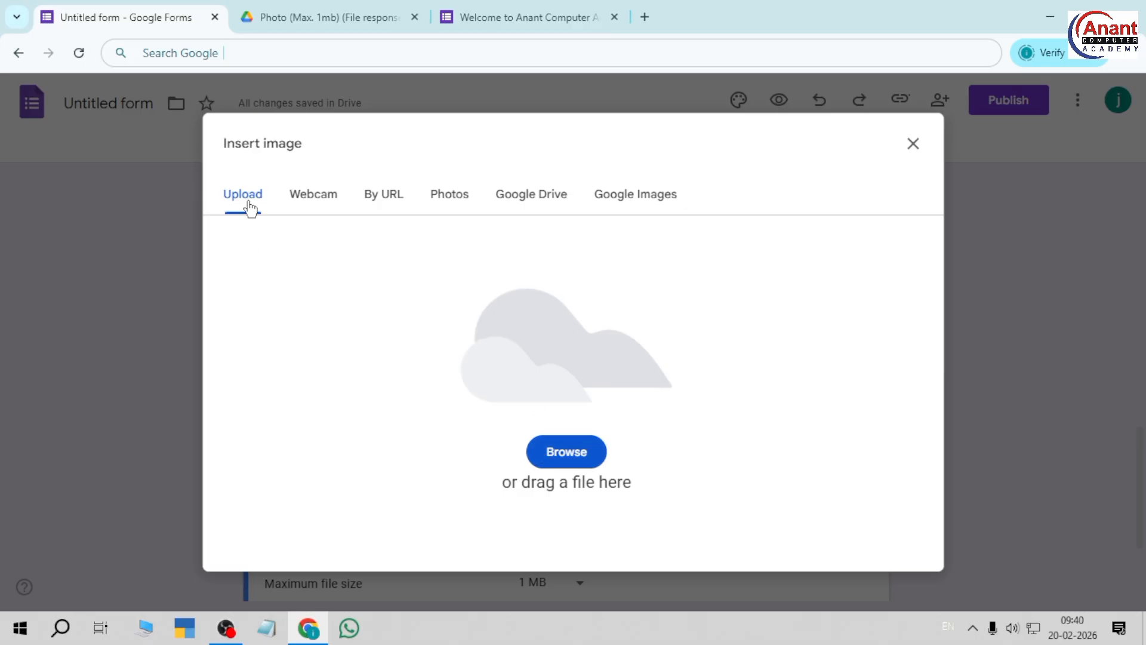
{"action": "left_click", "coordinate": [326, 199]}
{"action": "left_click", "coordinate": [260, 211]}
{"action": "left_click", "coordinate": [380, 205]}
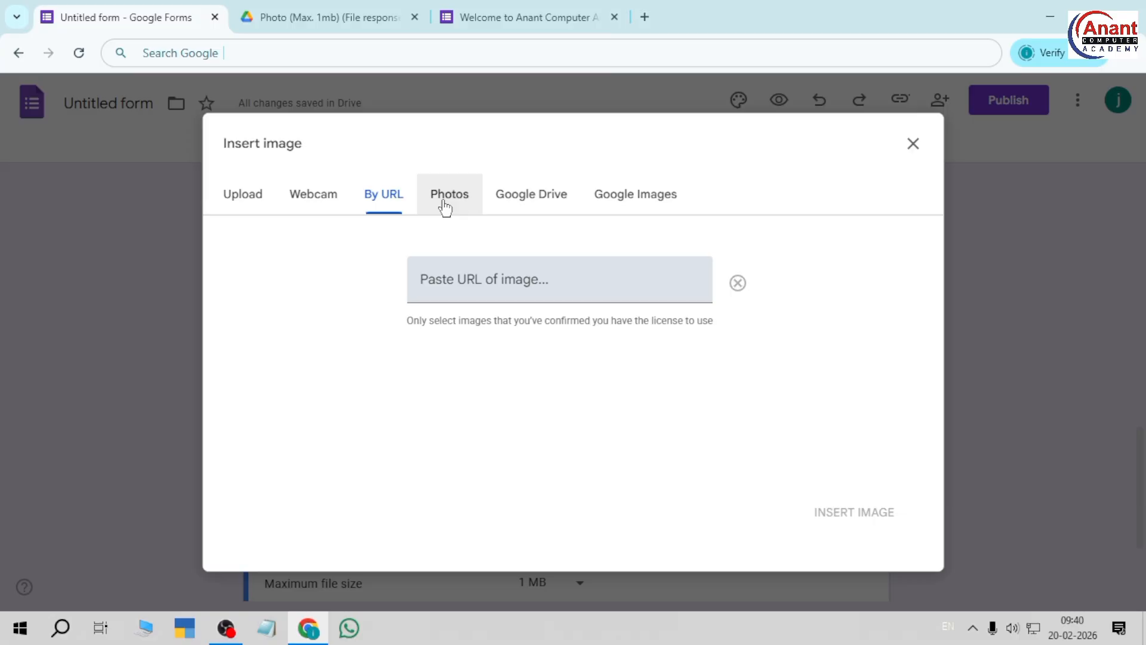
{"action": "left_click", "coordinate": [638, 200]}
{"action": "left_click", "coordinate": [528, 202]}
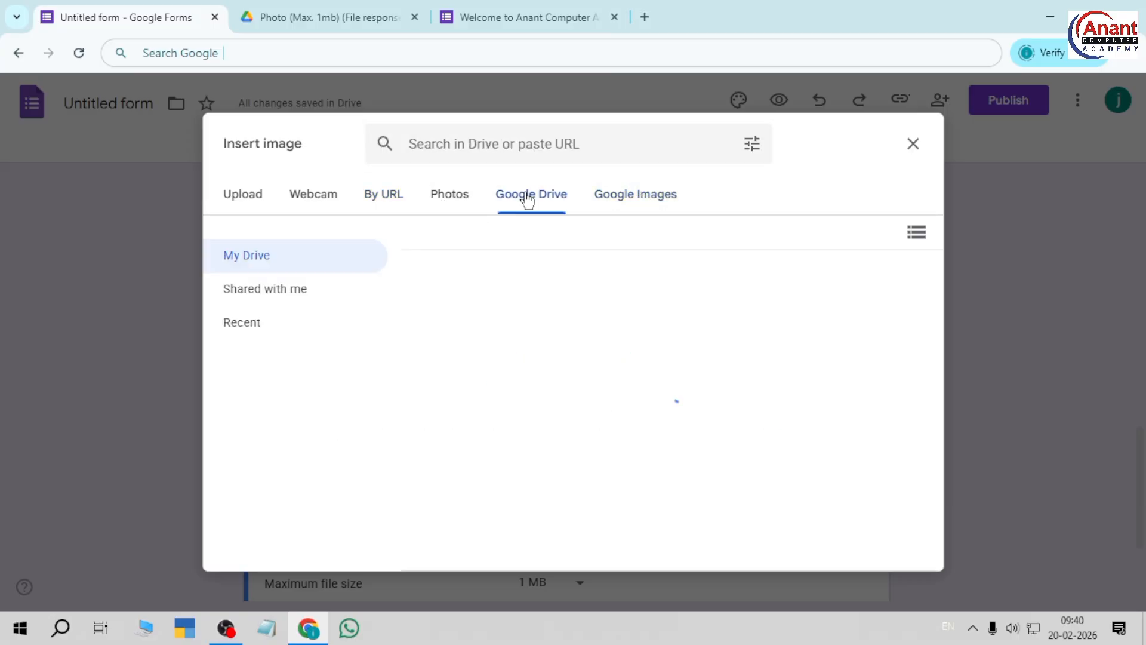
{"action": "left_click", "coordinate": [457, 204]}
{"action": "left_click", "coordinate": [335, 212]}
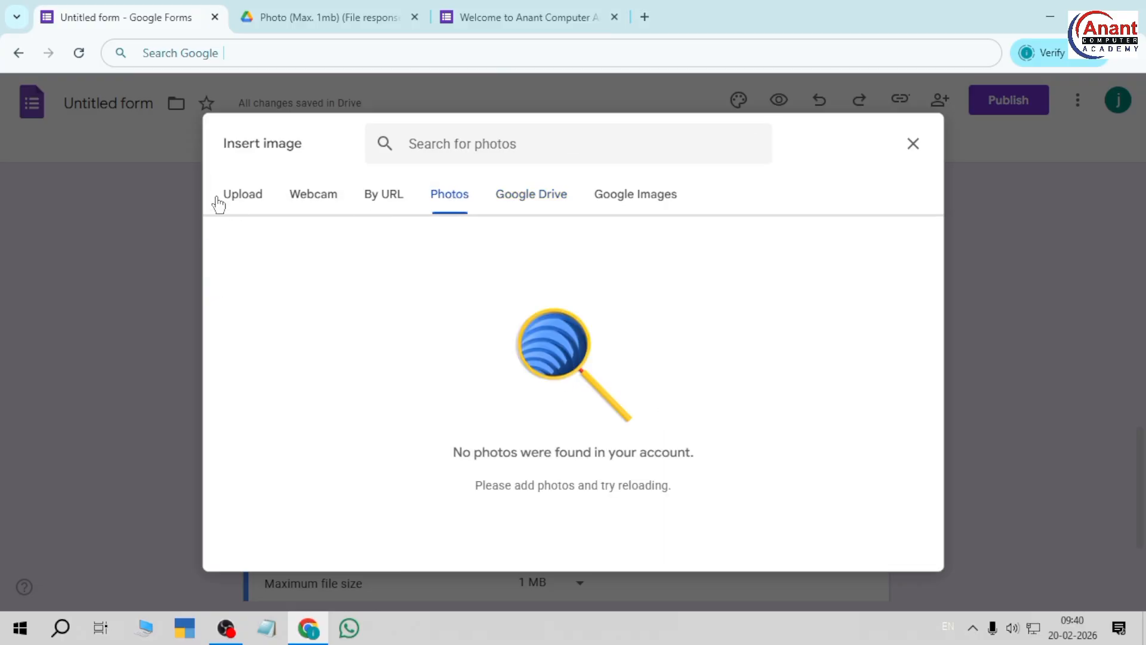
Step: Upload the picture 20260203_115624.jpg from the Downloads folder as the image below the Document question
{"action": "left_click", "coordinate": [266, 199]}
{"action": "left_click", "coordinate": [548, 460]}
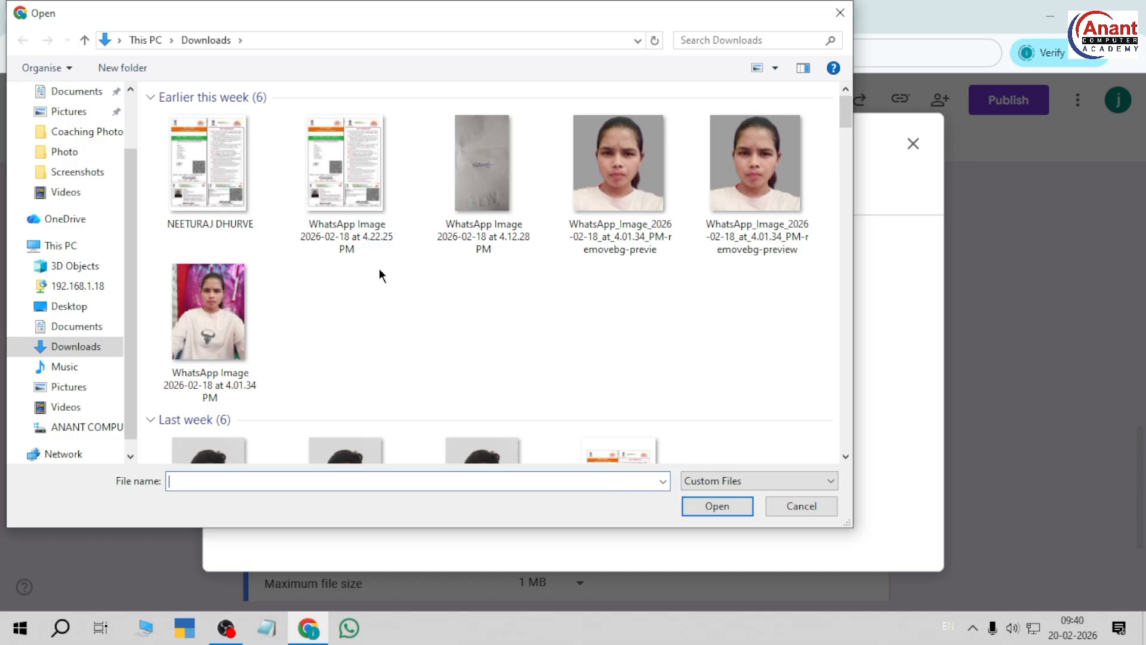
{"action": "scroll", "coordinate": [426, 280], "scroll_direction": "down", "scroll_amount": 5}
{"action": "scroll", "coordinate": [358, 269], "scroll_direction": "down", "scroll_amount": 9}
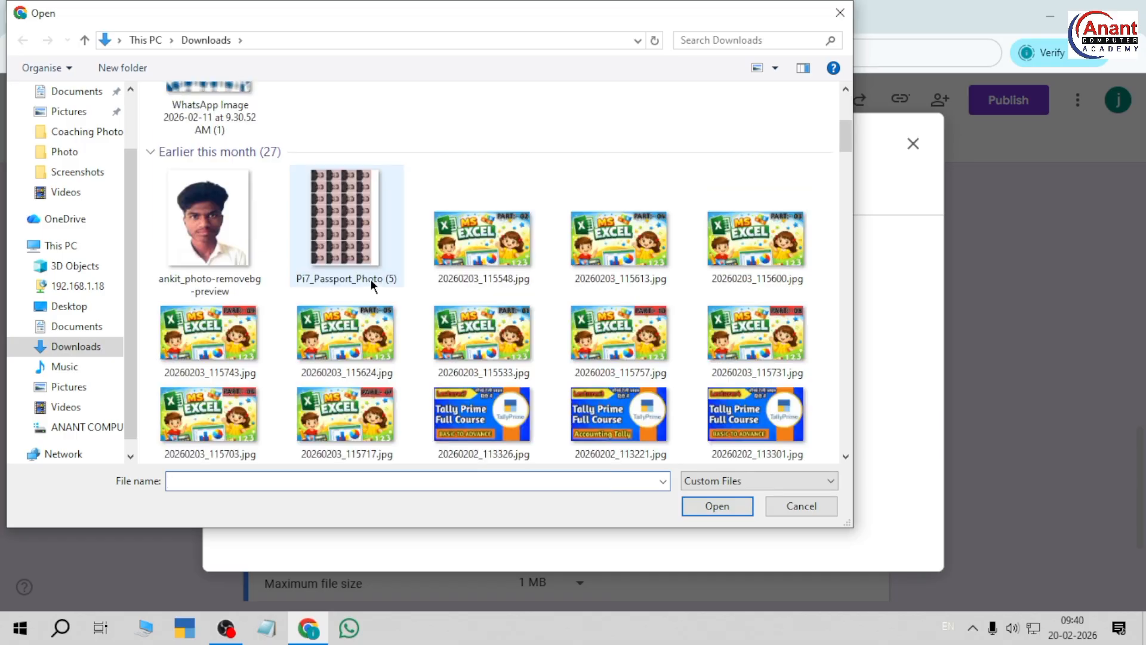
{"action": "left_click", "coordinate": [344, 136]}
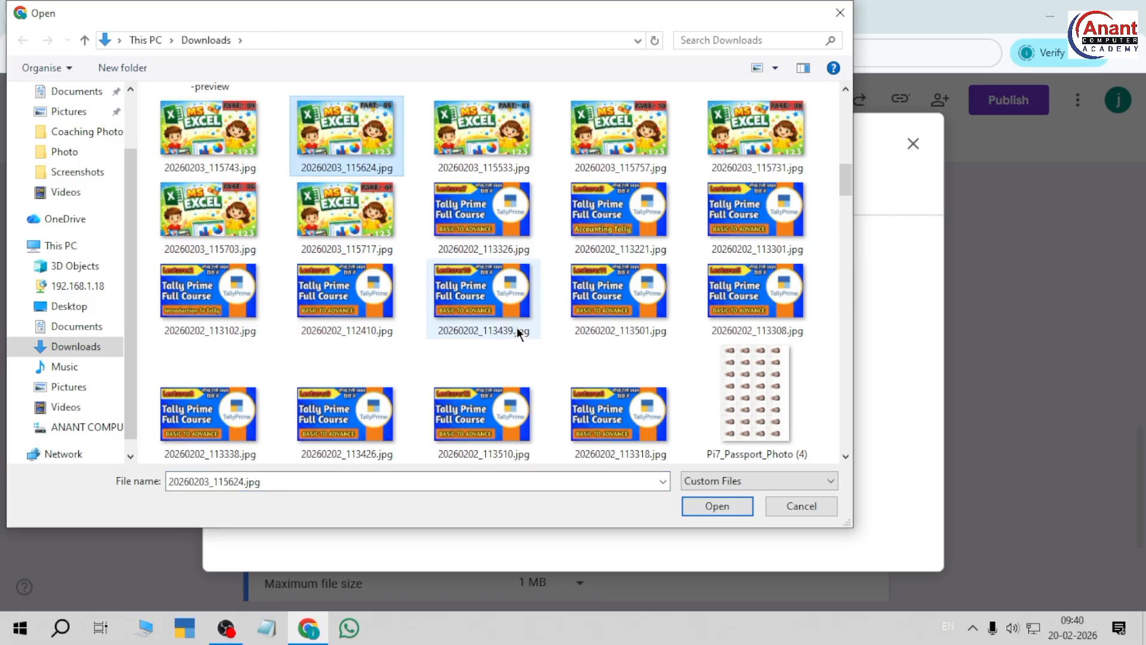
{"action": "left_click", "coordinate": [734, 506]}
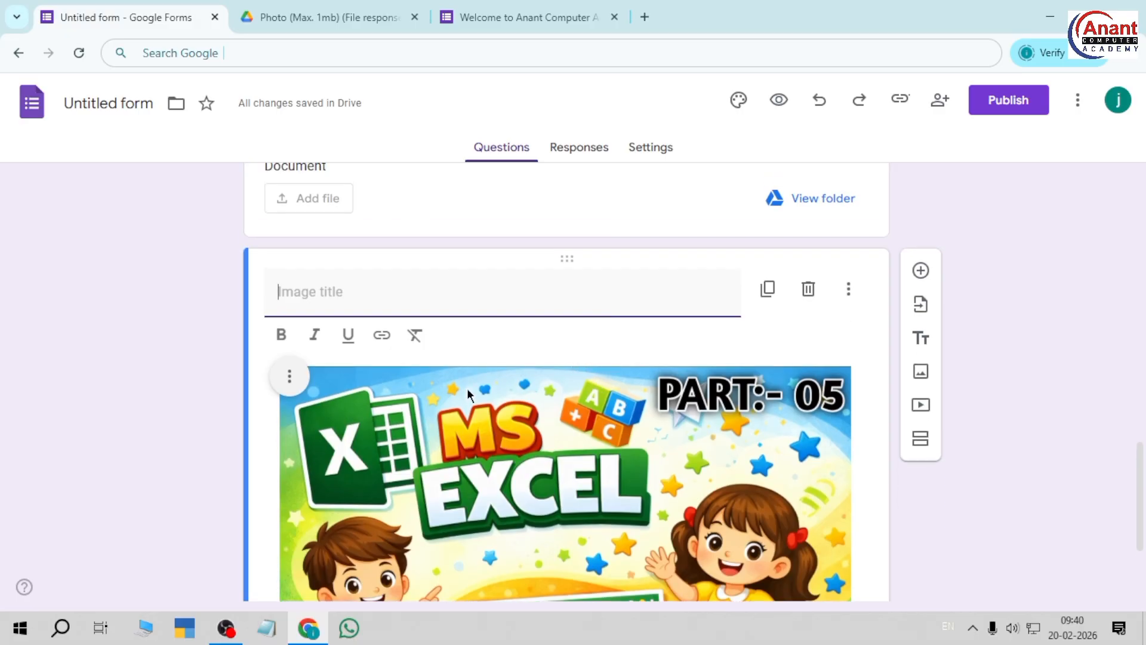
Step: Title the inserted MS Excel picture Academy Image
{"action": "scroll", "coordinate": [467, 388], "scroll_direction": "up", "scroll_amount": 2}
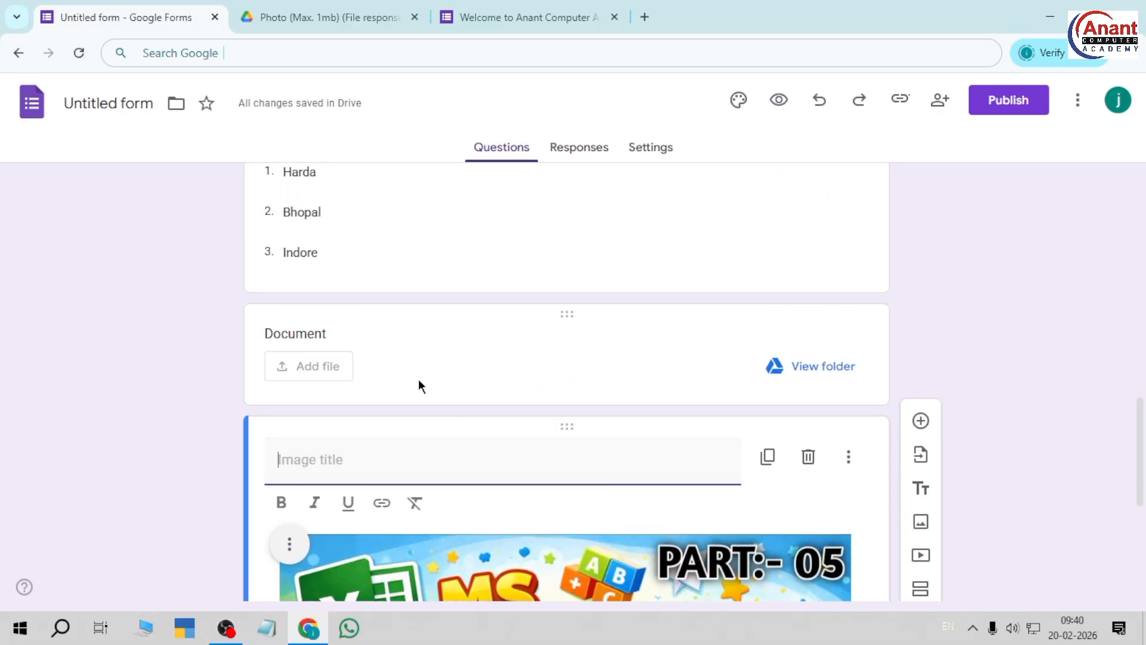
{"action": "type", "text": "Academy Ima"}
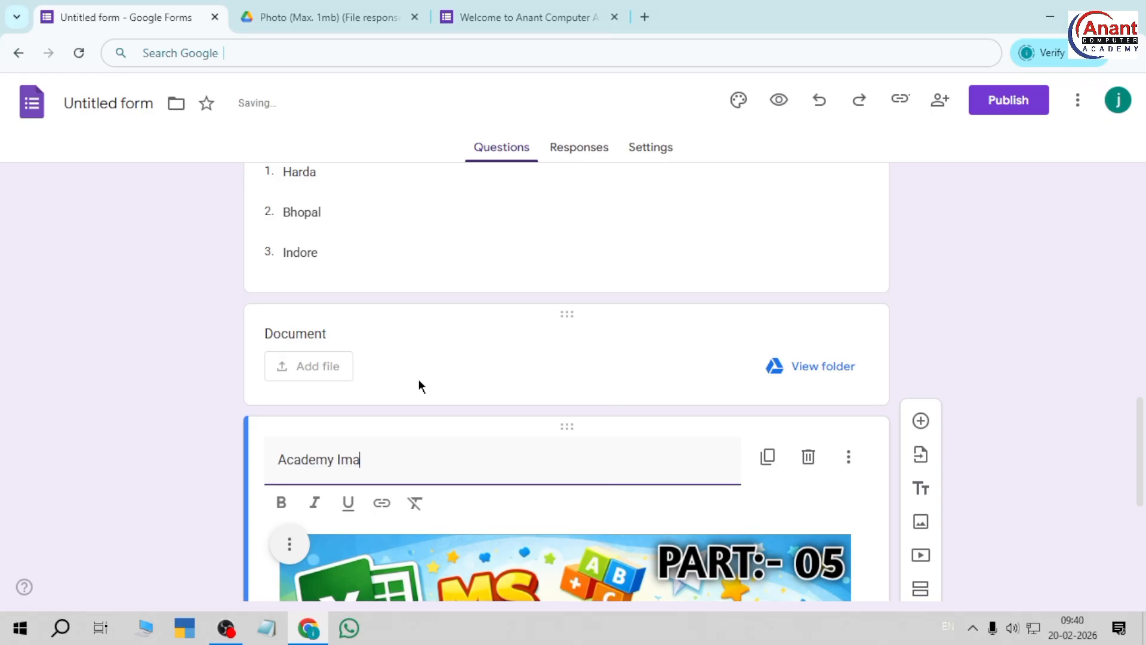
{"action": "type", "text": "ge"}
Step: Look over the edited form, refresh its preview and check all questions through to the Academy Image at the end
{"action": "scroll", "coordinate": [519, 364], "scroll_direction": "up", "scroll_amount": 10}
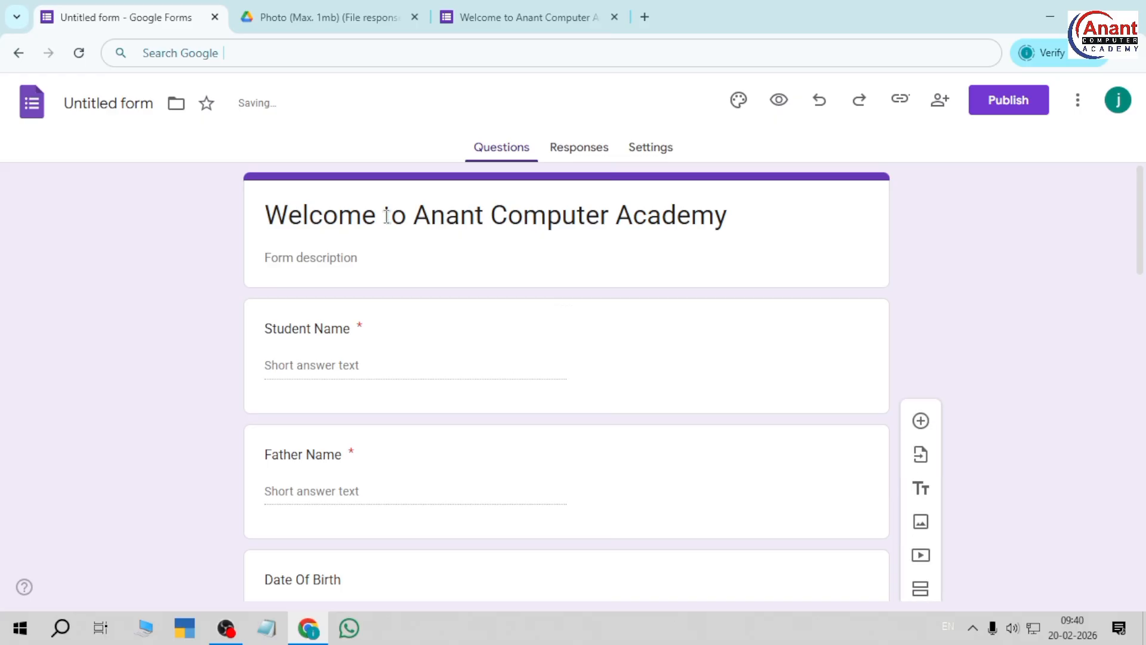
{"action": "scroll", "coordinate": [483, 378], "scroll_direction": "down", "scroll_amount": 10}
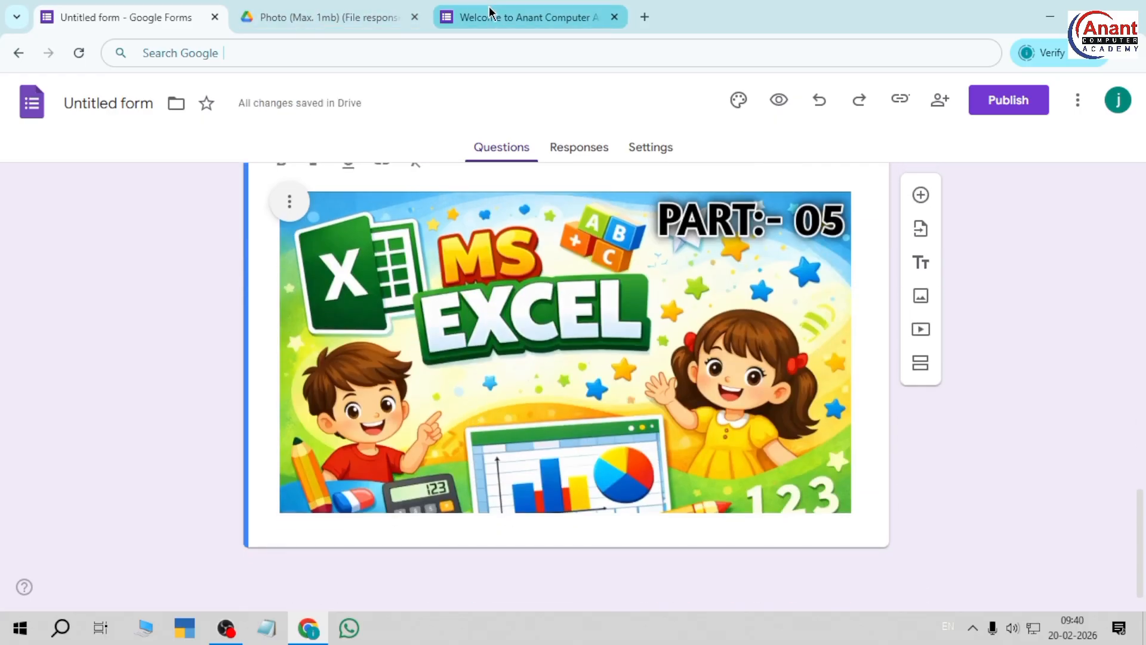
{"action": "left_click", "coordinate": [489, 11]}
{"action": "left_click", "coordinate": [78, 53]}
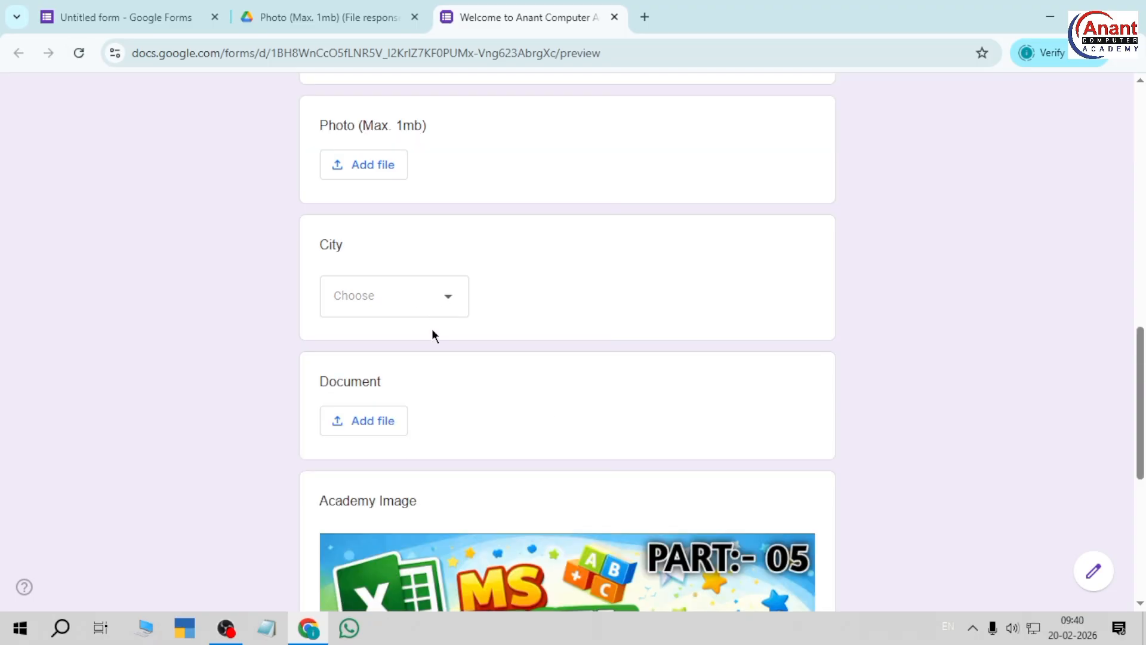
{"action": "scroll", "coordinate": [432, 328], "scroll_direction": "up", "scroll_amount": 15}
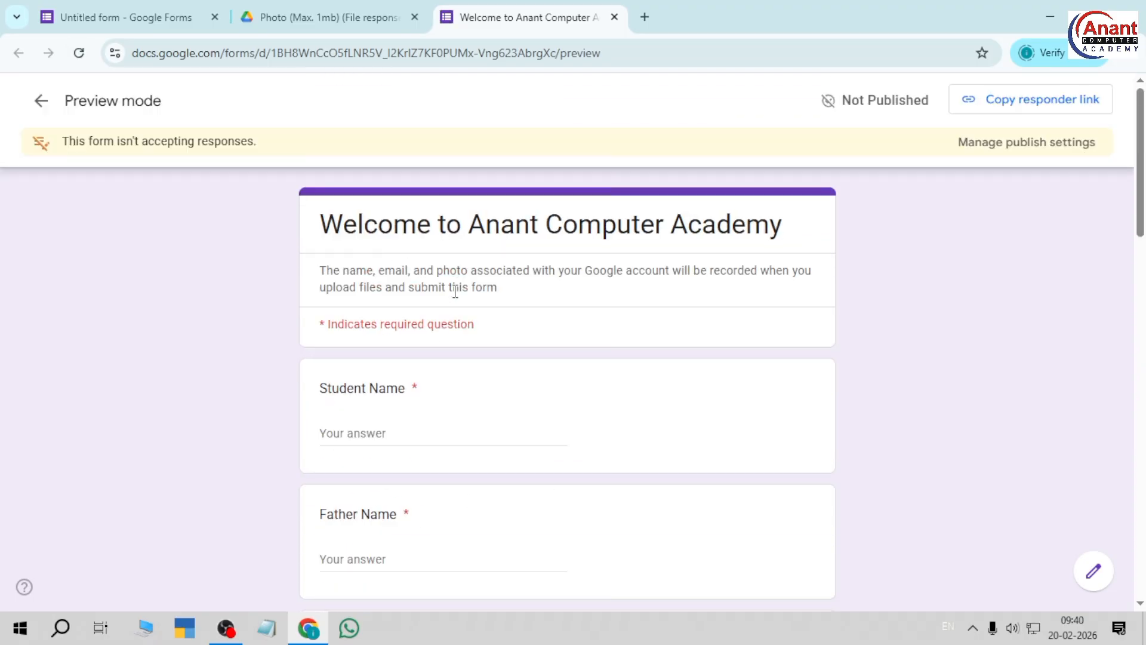
{"action": "scroll", "coordinate": [382, 332], "scroll_direction": "down", "scroll_amount": 15}
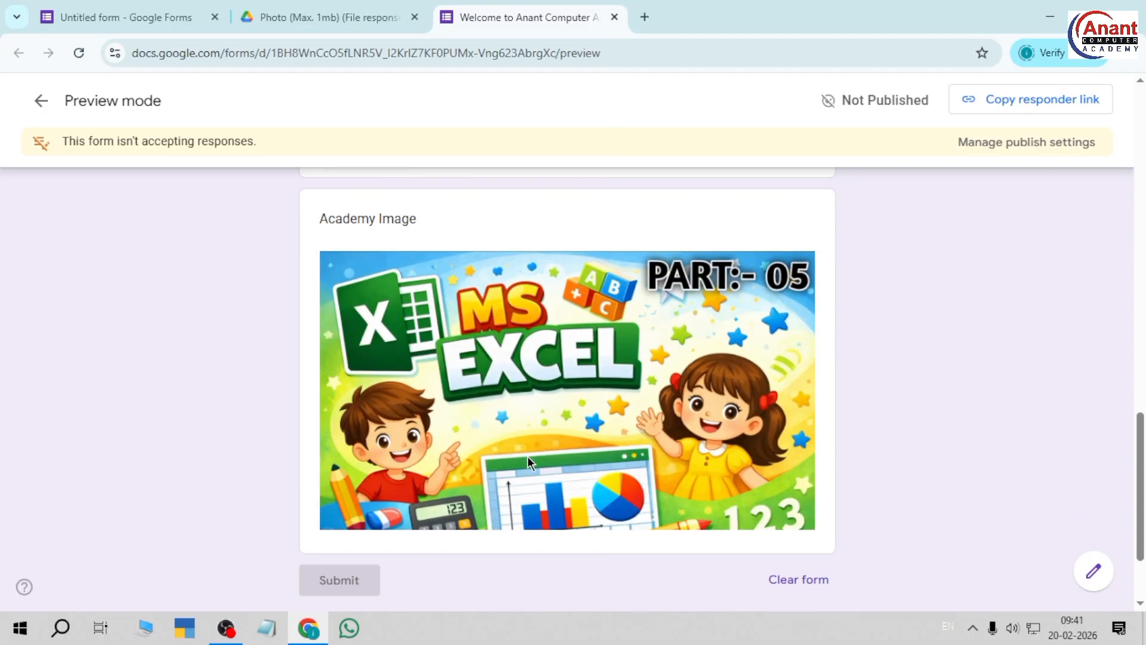
{"action": "scroll", "coordinate": [525, 454], "scroll_direction": "up", "scroll_amount": 15}
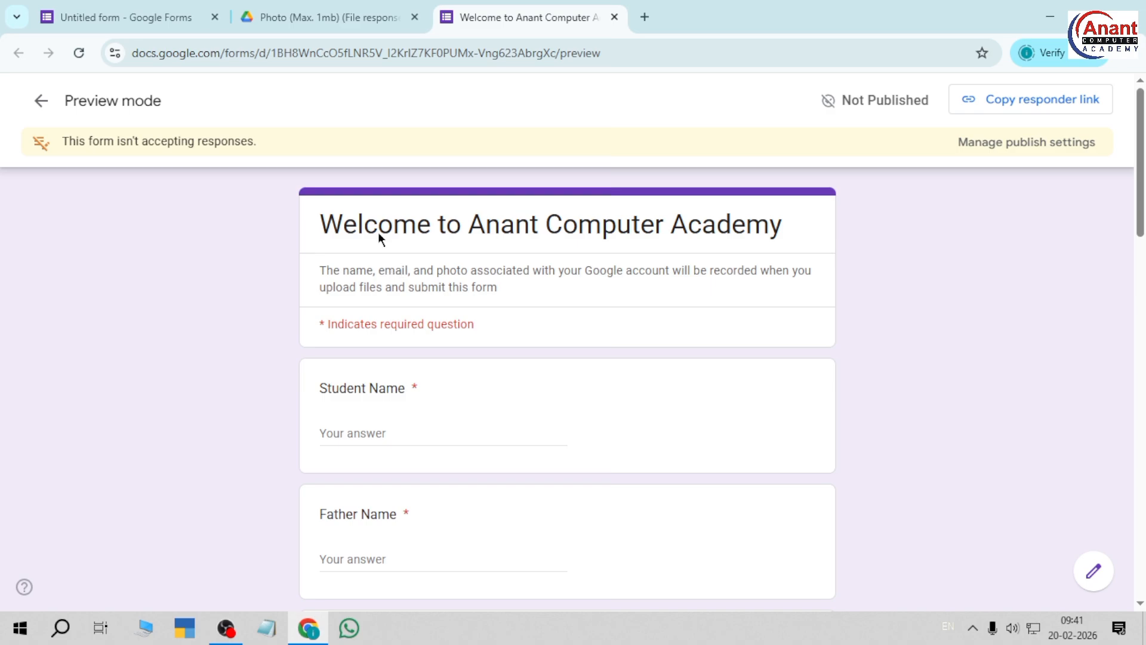
Step: Open the form editor's theme settings and try red, then cyan as the form's theme colour
{"action": "left_click", "coordinate": [133, 15]}
{"action": "scroll", "coordinate": [446, 258], "scroll_direction": "up", "scroll_amount": 10}
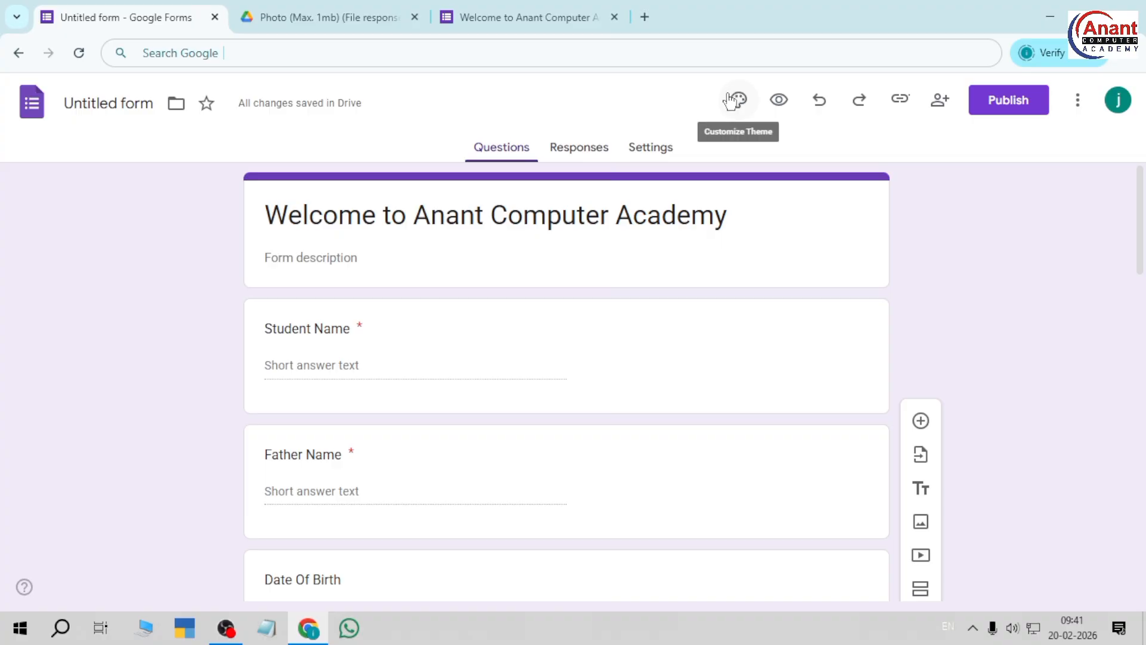
{"action": "left_click", "coordinate": [735, 99]}
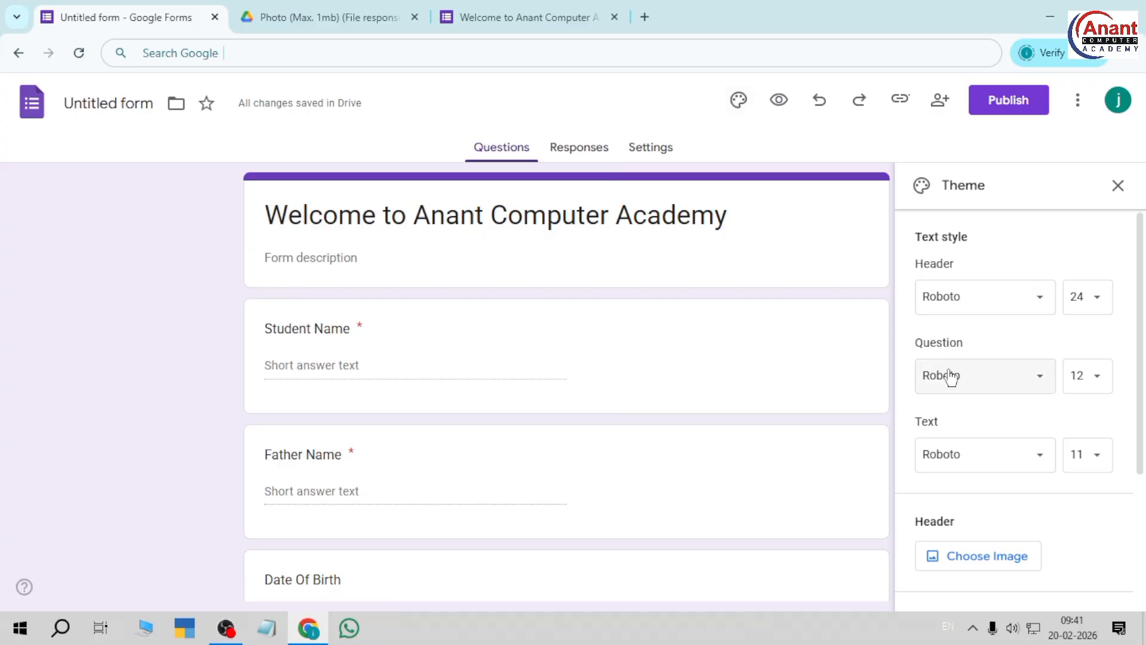
{"action": "scroll", "coordinate": [979, 457], "scroll_direction": "down", "scroll_amount": 1}
{"action": "scroll", "coordinate": [978, 457], "scroll_direction": "down", "scroll_amount": 1}
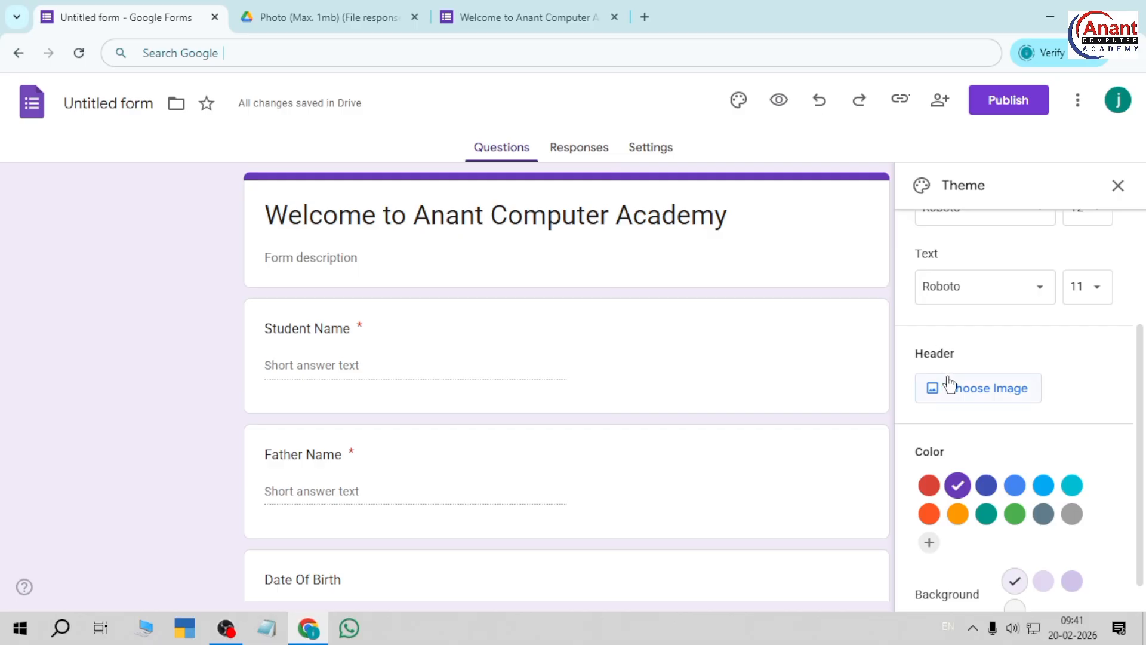
{"action": "scroll", "coordinate": [952, 399], "scroll_direction": "down", "scroll_amount": 1}
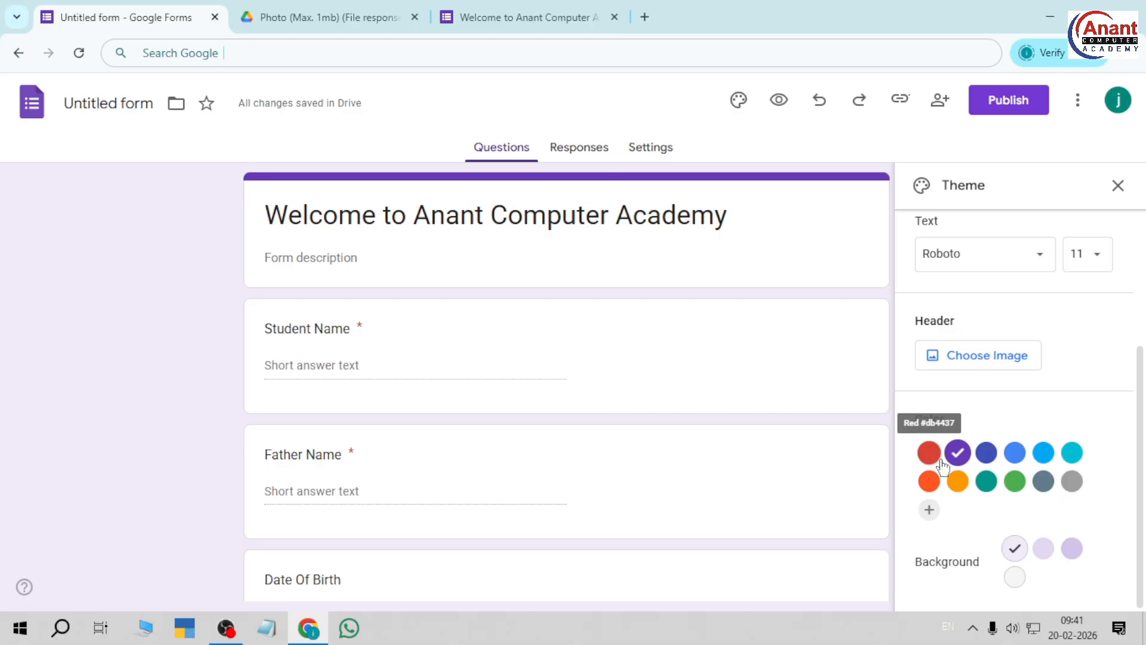
{"action": "left_click", "coordinate": [930, 454]}
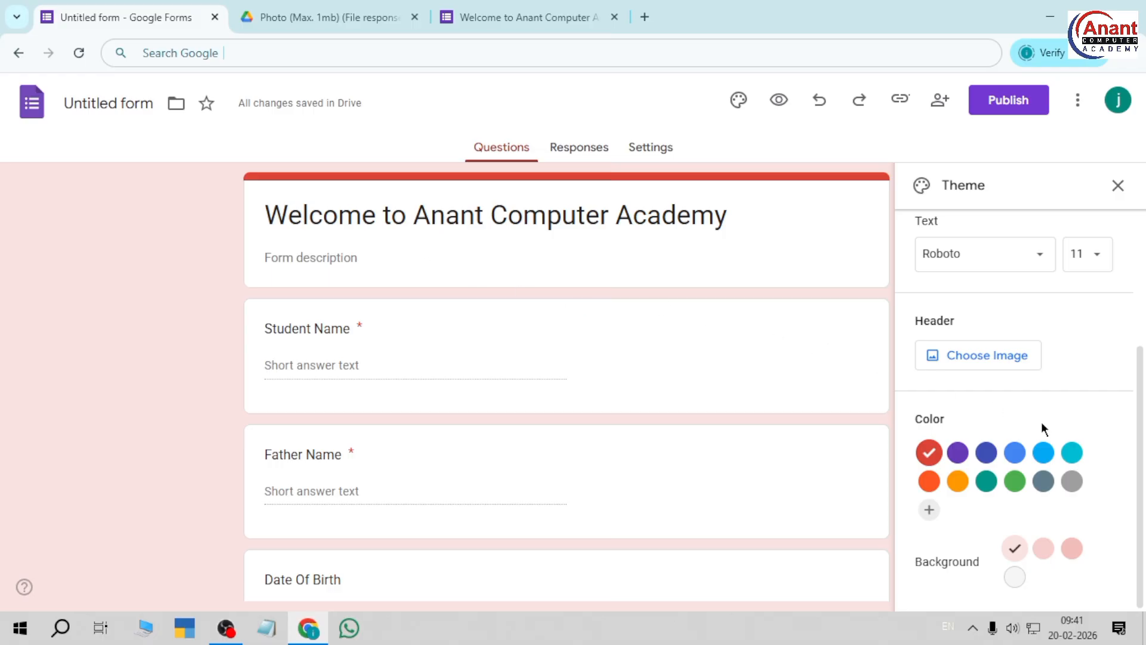
{"action": "left_click", "coordinate": [1064, 456]}
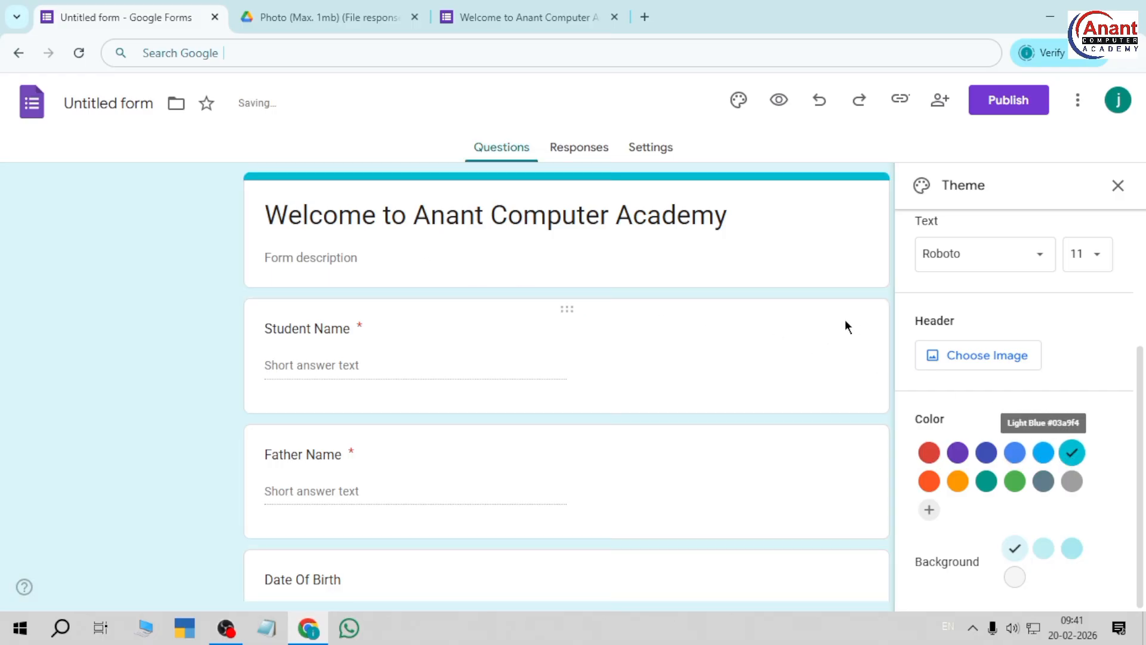
Step: Browse the Work and School header pictures and insert the coloured pencils with blurred lights as the form's header image
{"action": "left_click", "coordinate": [965, 357]}
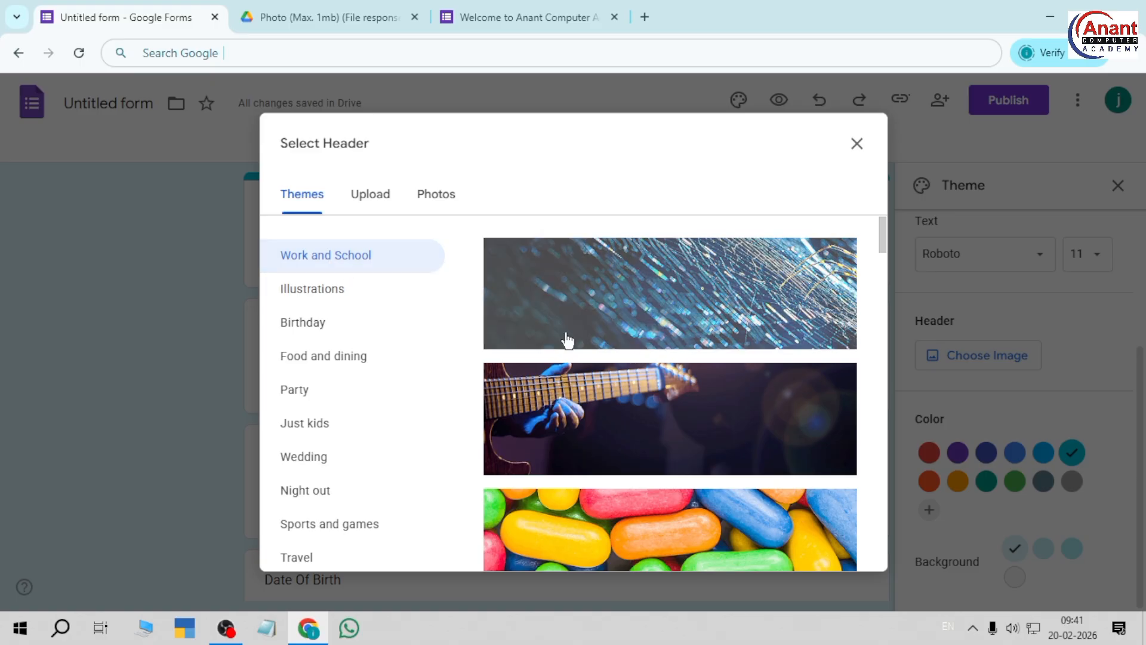
{"action": "scroll", "coordinate": [694, 367], "scroll_direction": "down", "scroll_amount": 1}
{"action": "scroll", "coordinate": [696, 383], "scroll_direction": "down", "scroll_amount": 2}
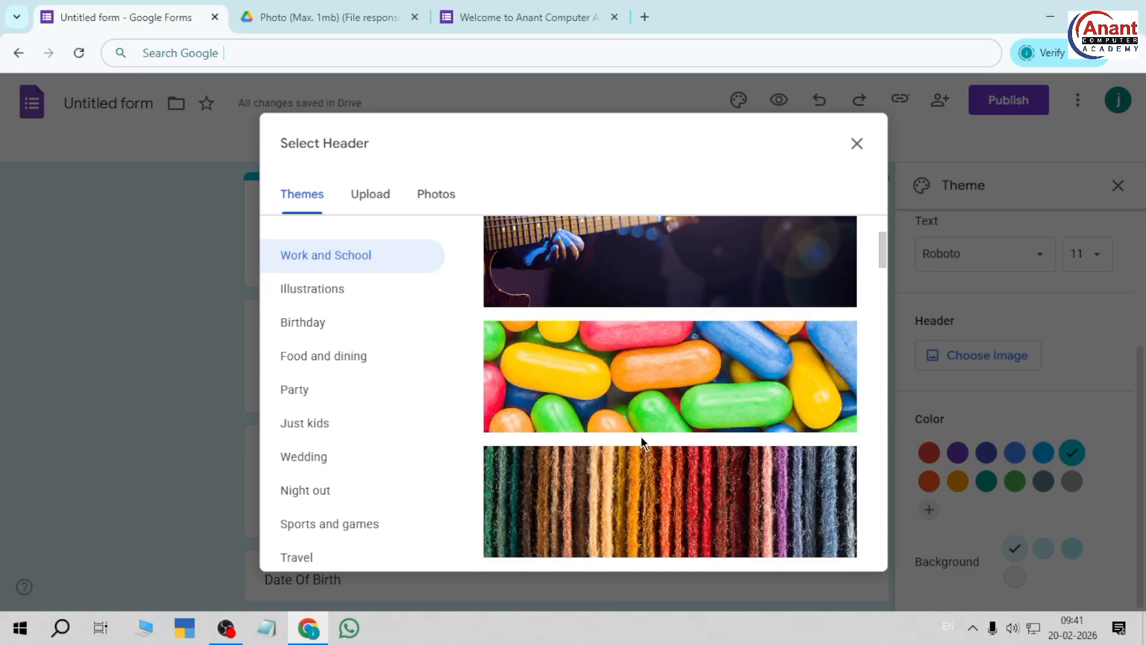
{"action": "left_click", "coordinate": [374, 203]}
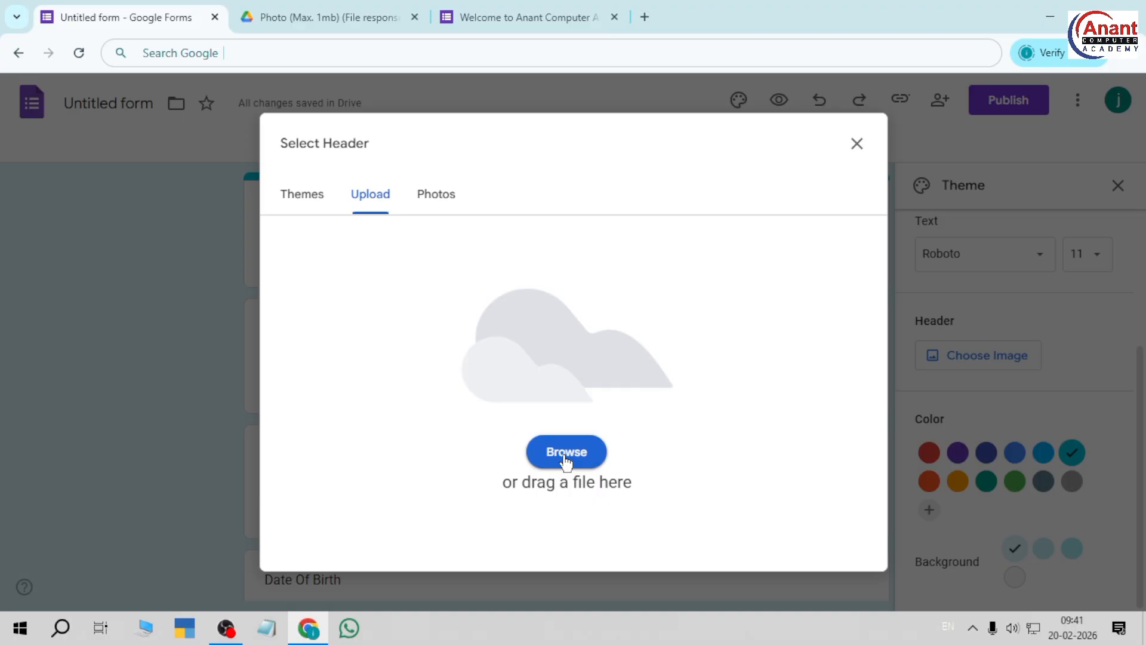
{"action": "left_click", "coordinate": [313, 199]}
{"action": "scroll", "coordinate": [685, 359], "scroll_direction": "down", "scroll_amount": 5}
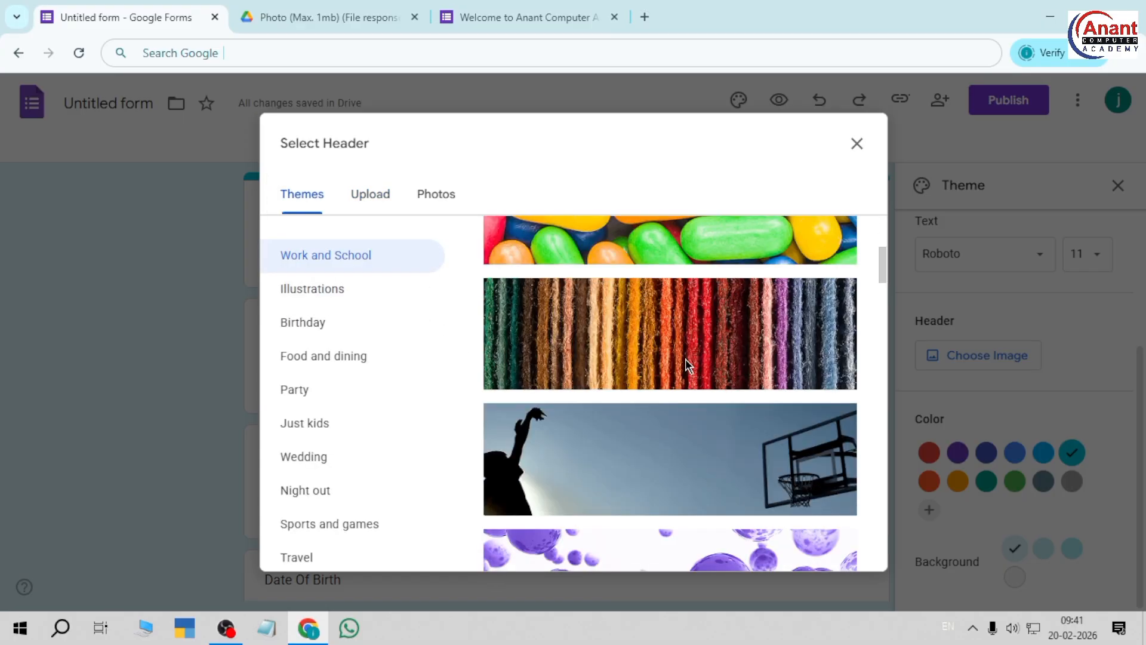
{"action": "scroll", "coordinate": [686, 364], "scroll_direction": "down", "scroll_amount": 5}
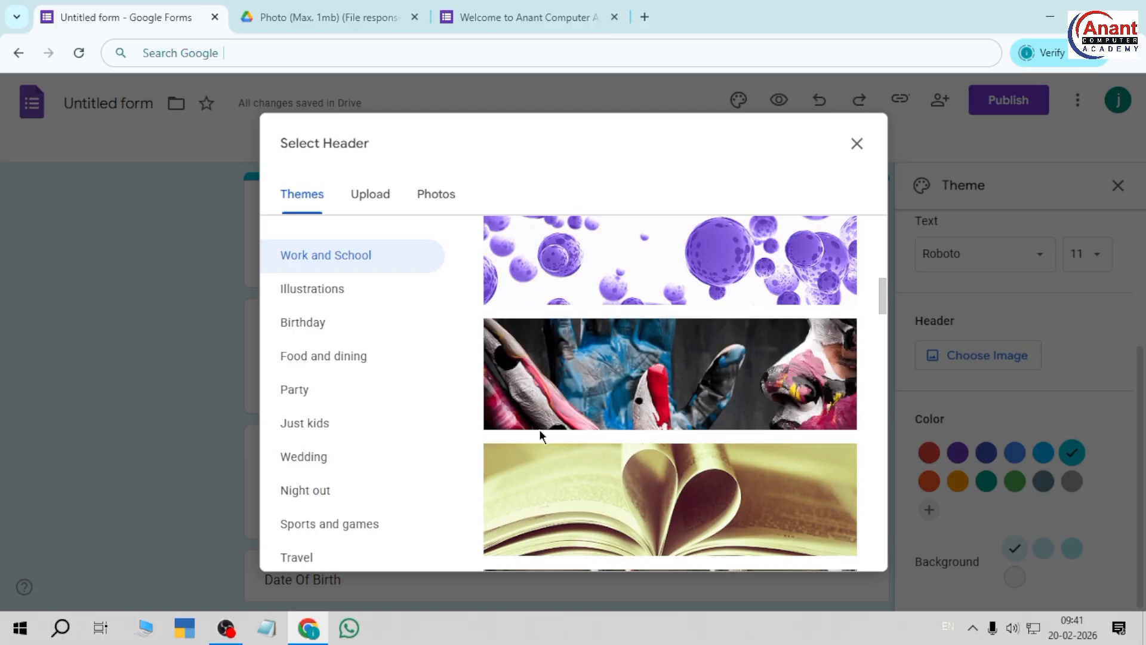
{"action": "scroll", "coordinate": [597, 417], "scroll_direction": "down", "scroll_amount": 6}
{"action": "scroll", "coordinate": [663, 394], "scroll_direction": "up", "scroll_amount": 3}
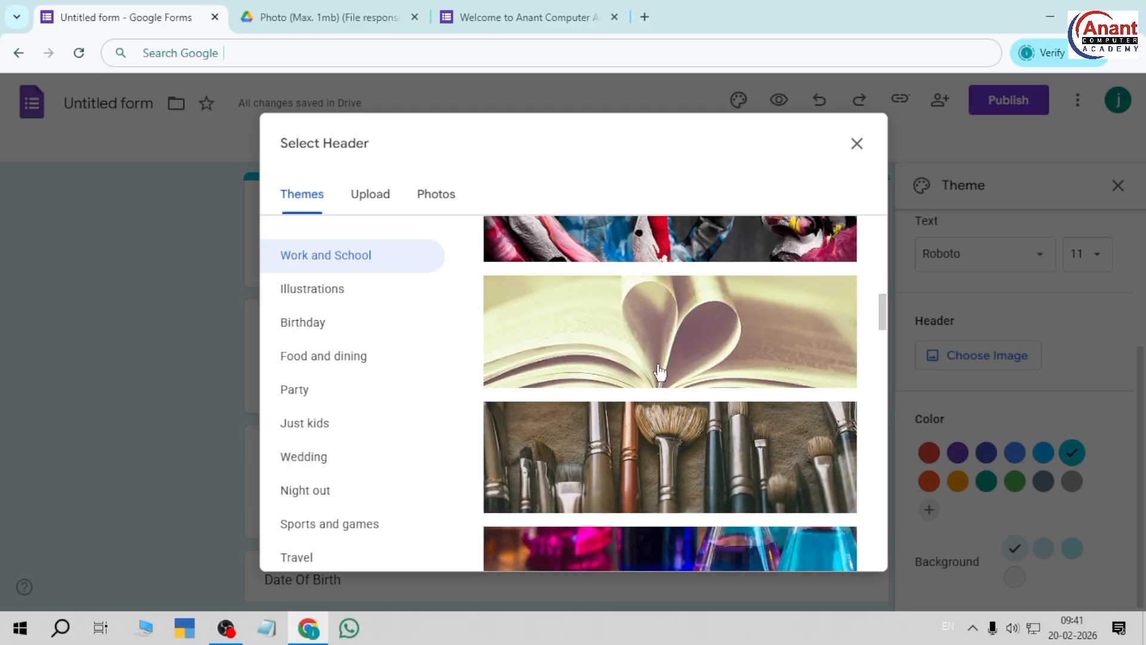
{"action": "left_click", "coordinate": [601, 417]}
{"action": "scroll", "coordinate": [609, 418], "scroll_direction": "down", "scroll_amount": 8}
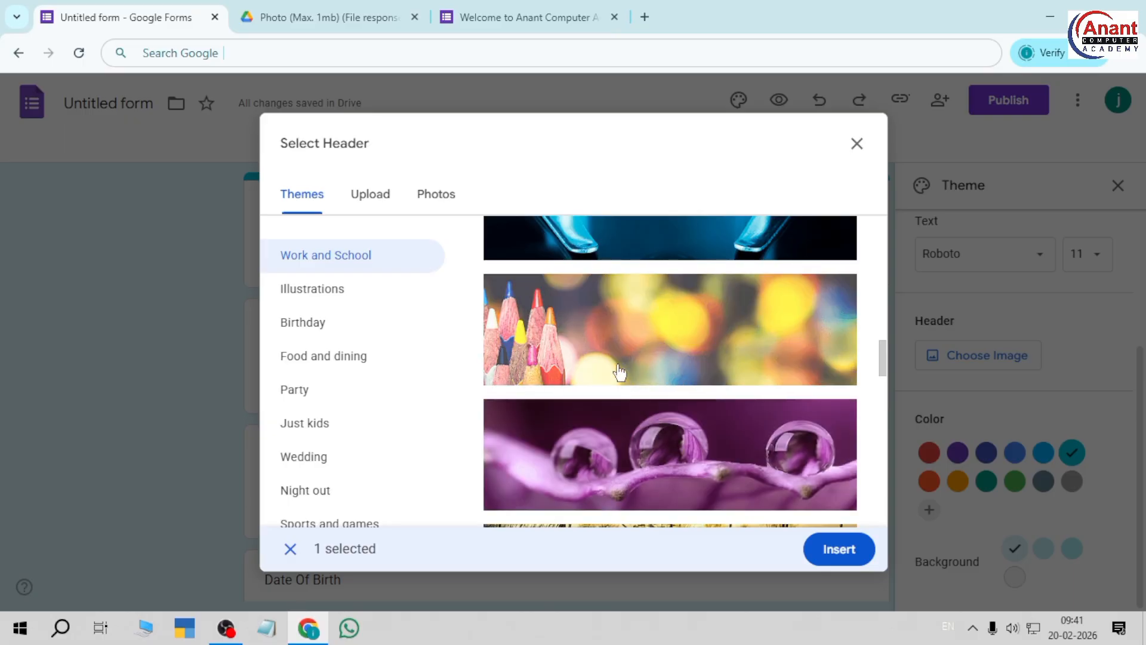
{"action": "left_click", "coordinate": [650, 356]}
{"action": "left_click", "coordinate": [832, 548]}
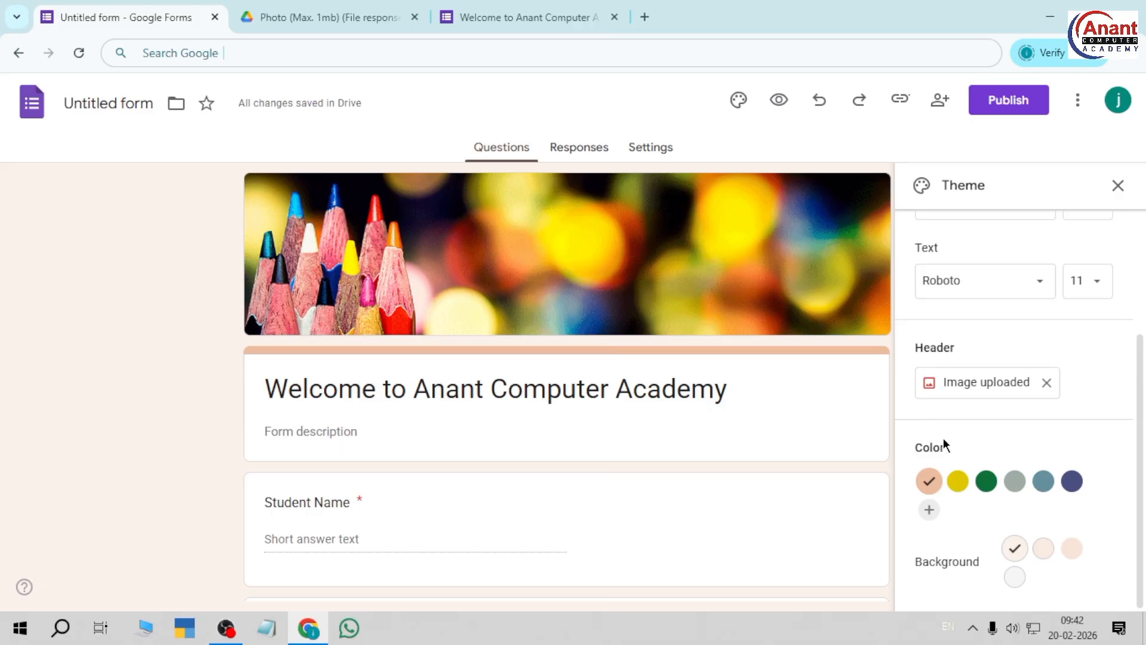
Step: Set the form's background to the darkest peach shade and look at it behind the questions
{"action": "left_click", "coordinate": [1041, 560]}
{"action": "left_click", "coordinate": [1068, 549]}
{"action": "scroll", "coordinate": [657, 472], "scroll_direction": "down", "scroll_amount": 5}
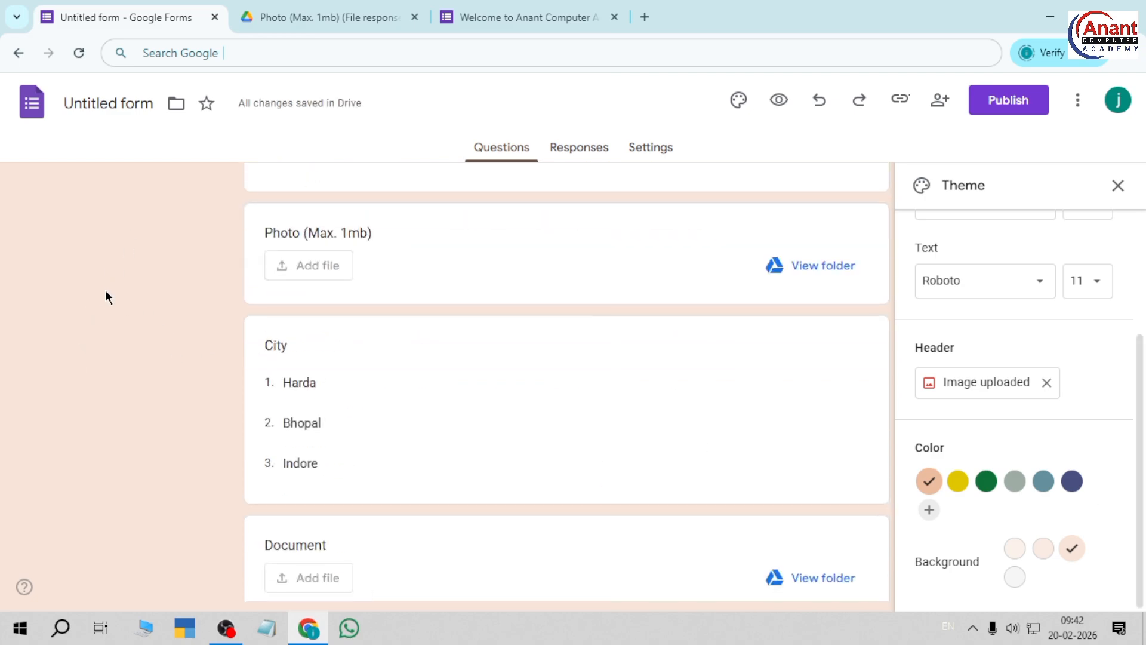
Step: Set the form's theme colour to dark green and view it from the City question up to the header
{"action": "left_click", "coordinate": [986, 481]}
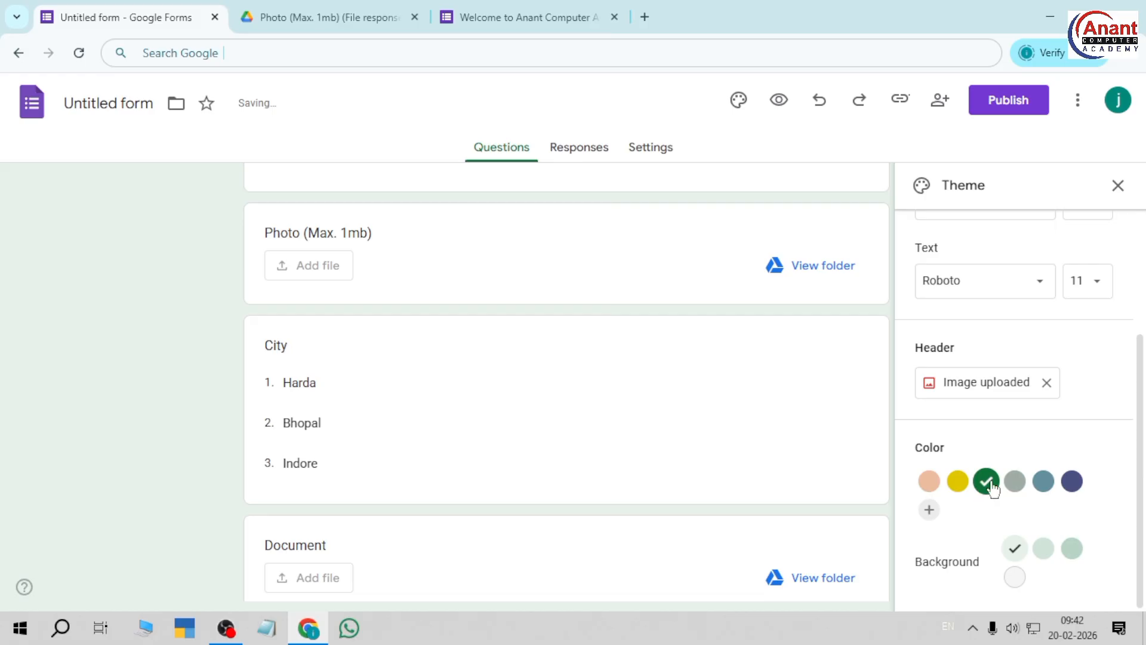
{"action": "scroll", "coordinate": [987, 498], "scroll_direction": "up", "scroll_amount": 3}
{"action": "scroll", "coordinate": [477, 418], "scroll_direction": "up", "scroll_amount": 10}
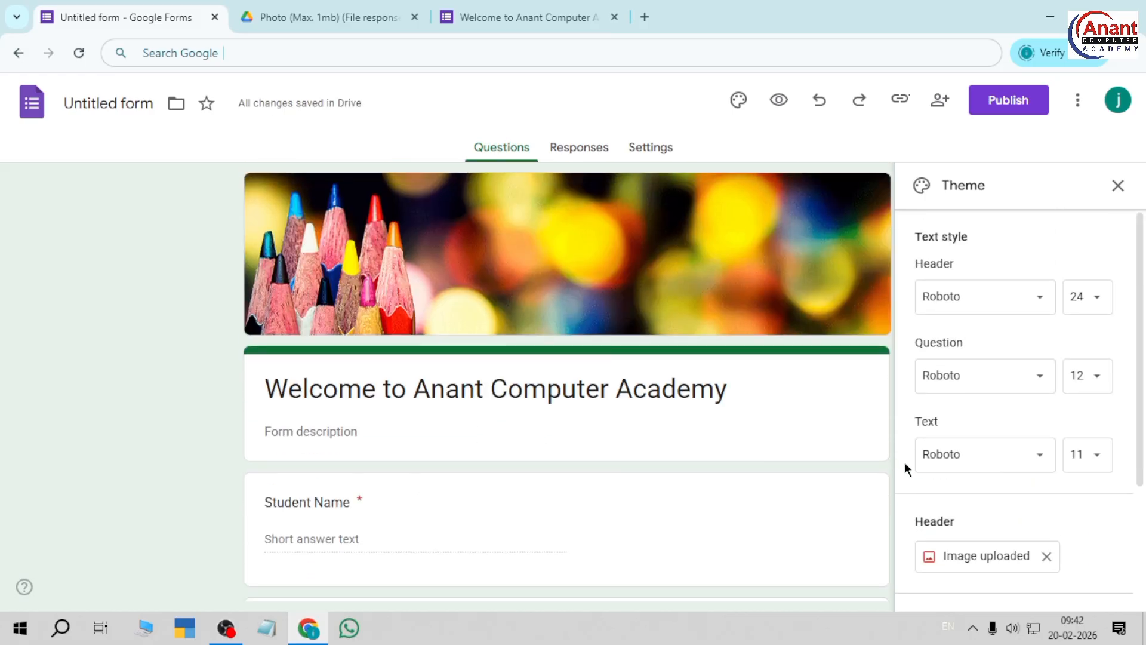
Step: Try Lobster as the theme's header font, then set the header font to Comfortaa
{"action": "scroll", "coordinate": [1031, 581], "scroll_direction": "down", "scroll_amount": 3}
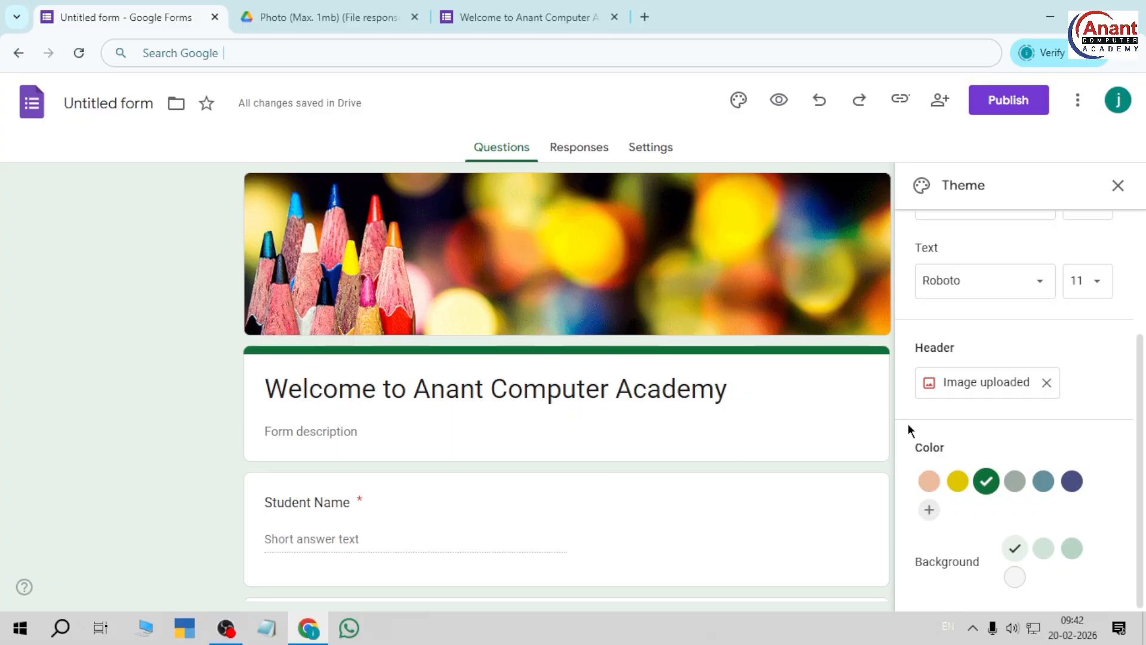
{"action": "scroll", "coordinate": [951, 409], "scroll_direction": "up", "scroll_amount": 3}
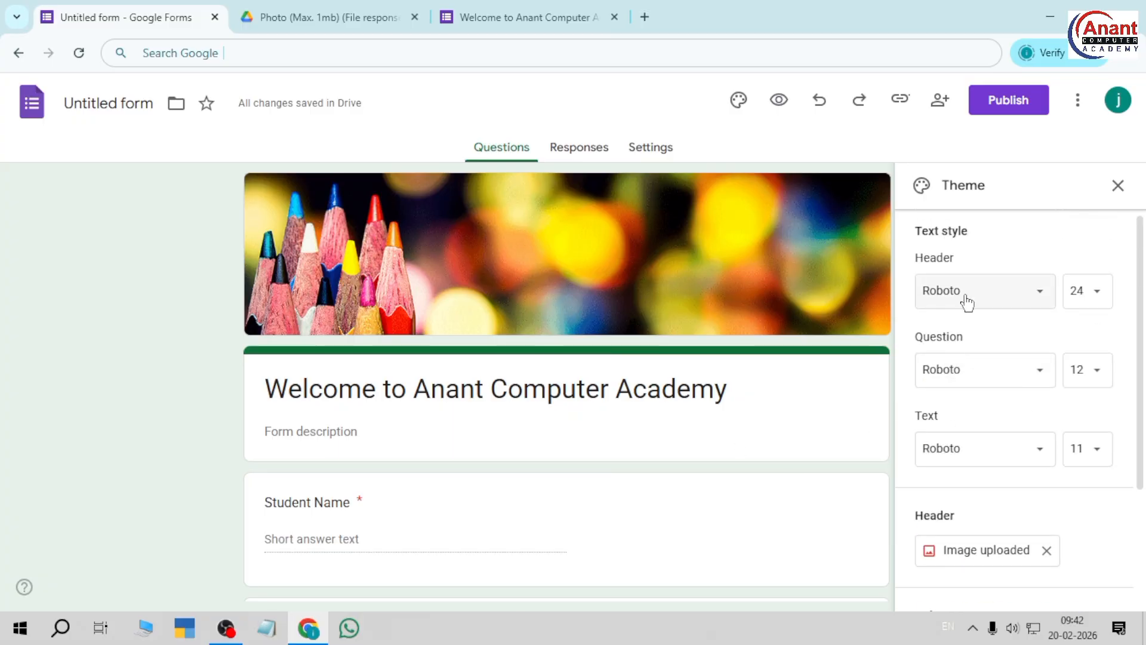
{"action": "left_click", "coordinate": [966, 299]}
{"action": "left_click", "coordinate": [956, 396]}
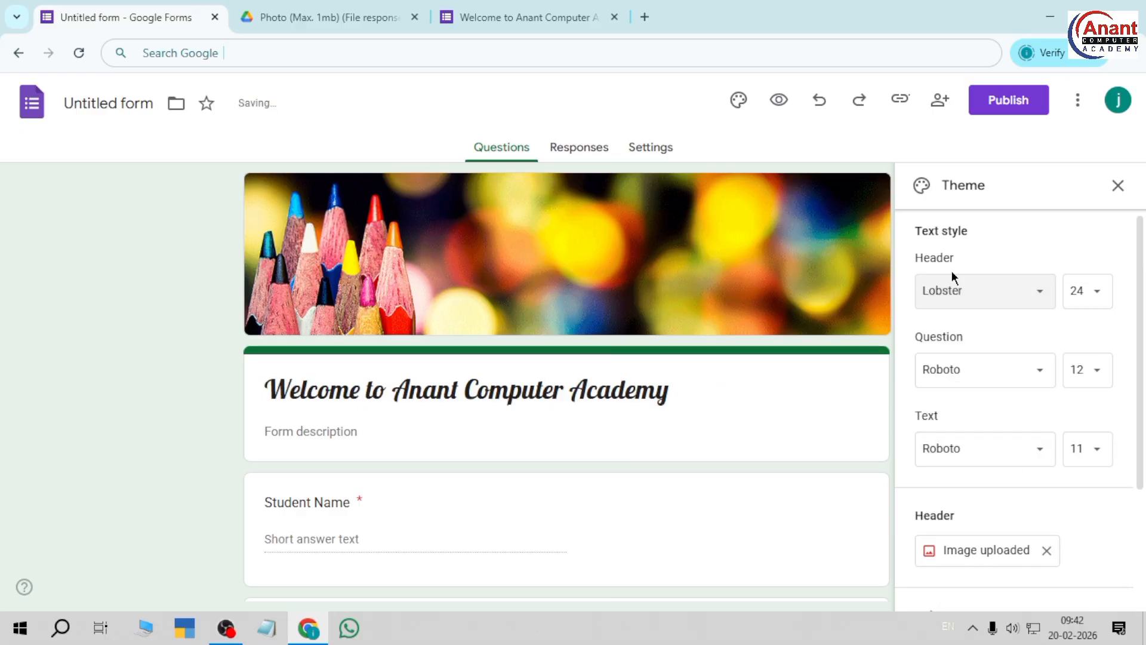
{"action": "left_click", "coordinate": [953, 292]}
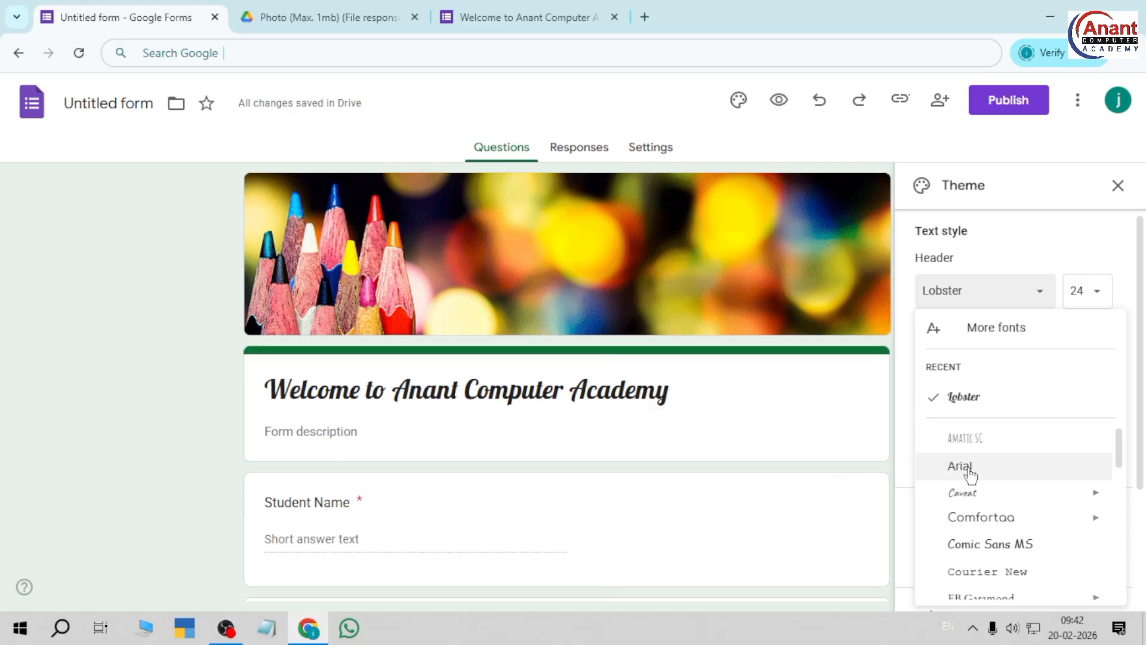
{"action": "left_click", "coordinate": [973, 514]}
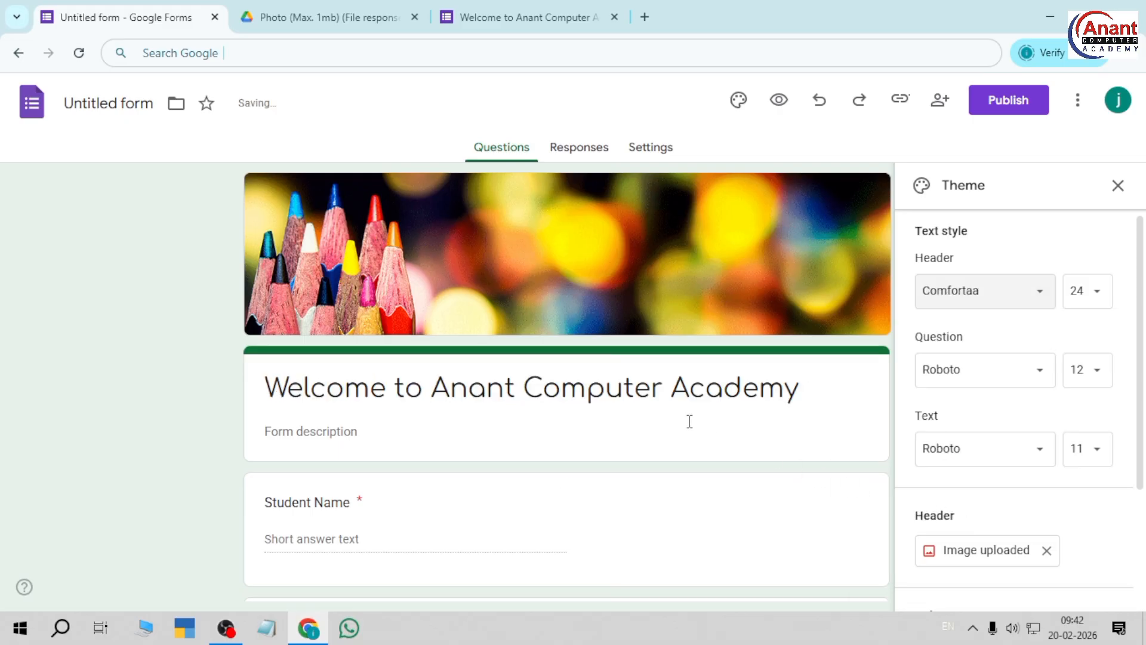
Step: Set the theme's question font to Comfortaa and look at the font choices for the answer text
{"action": "left_click", "coordinate": [975, 374]}
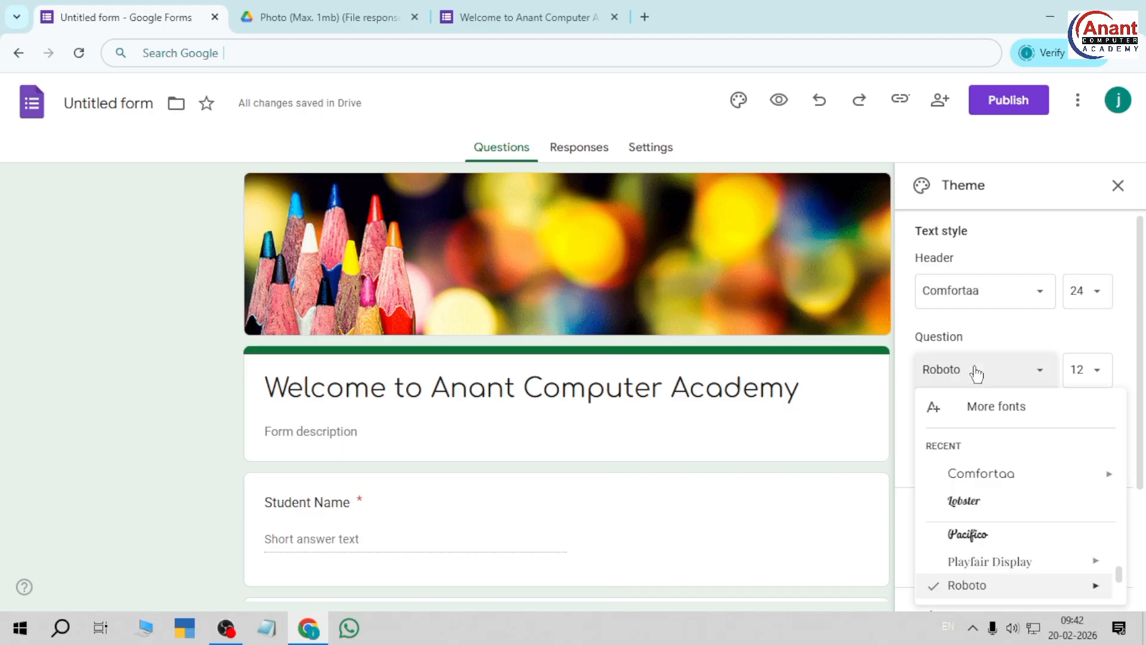
{"action": "mouse_move", "coordinate": [952, 490]}
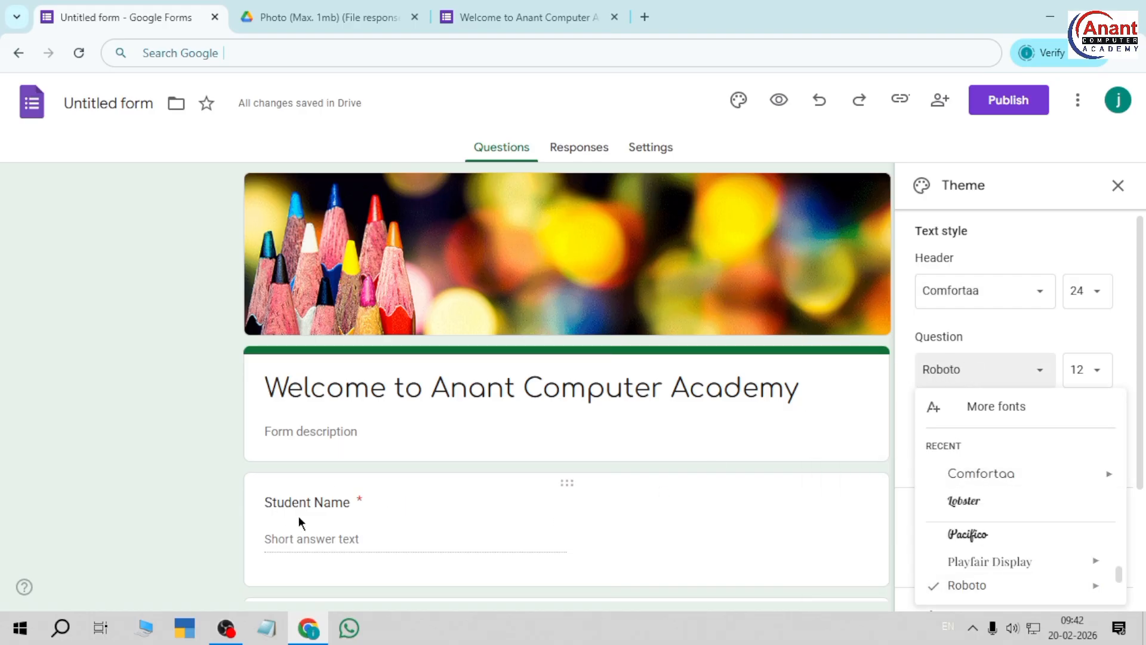
{"action": "left_click", "coordinate": [974, 476]}
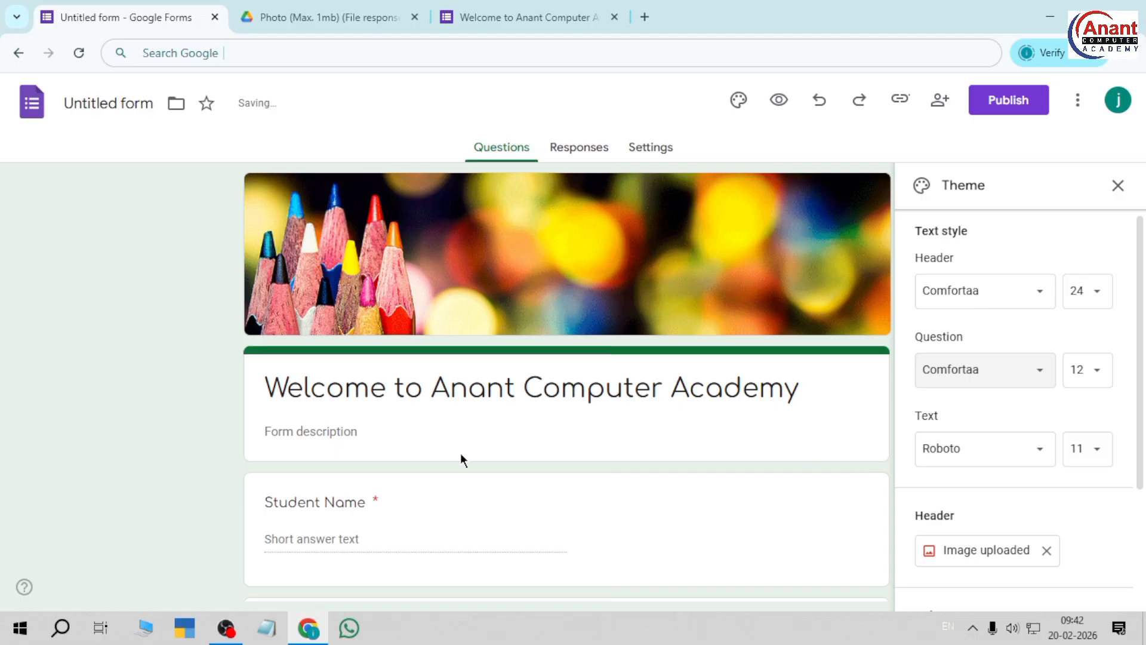
{"action": "left_click", "coordinate": [476, 513]}
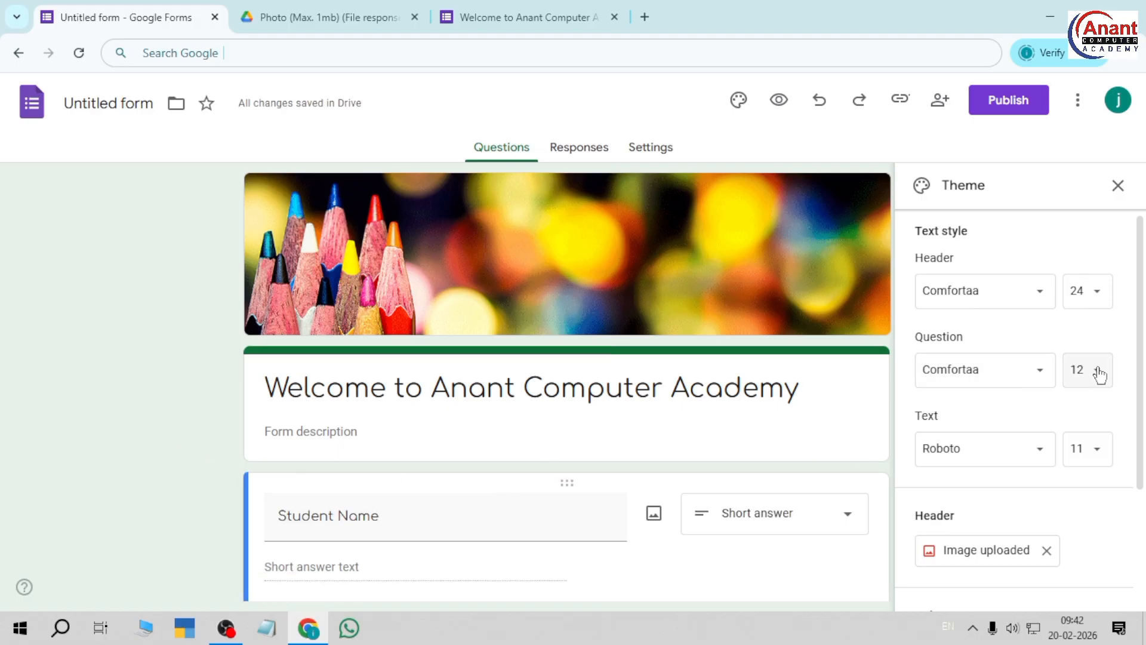
{"action": "left_click", "coordinate": [950, 454]}
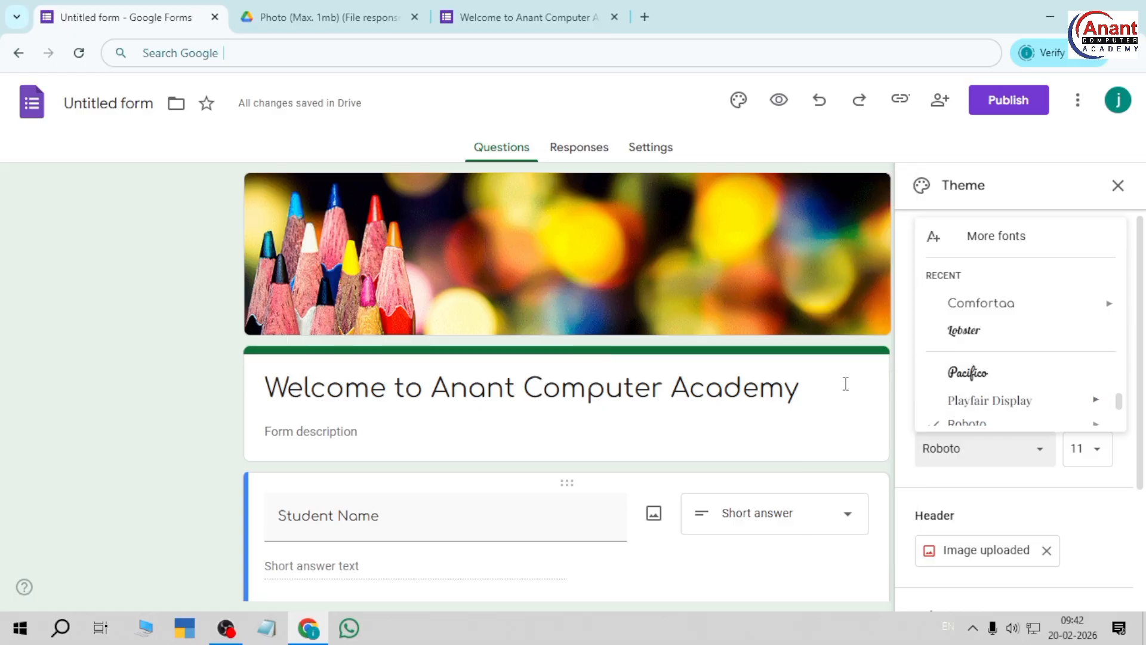
{"action": "left_click", "coordinate": [888, 297]}
{"action": "scroll", "coordinate": [1014, 316], "scroll_direction": "down", "scroll_amount": 3}
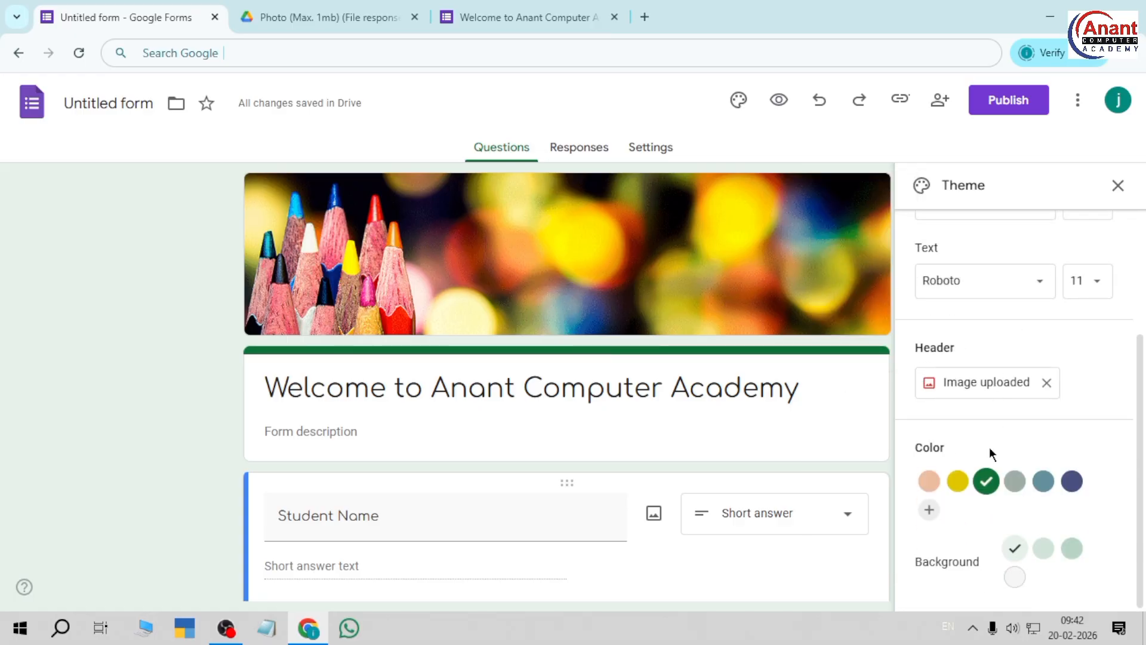
{"action": "scroll", "coordinate": [1014, 250], "scroll_direction": "up", "scroll_amount": 3}
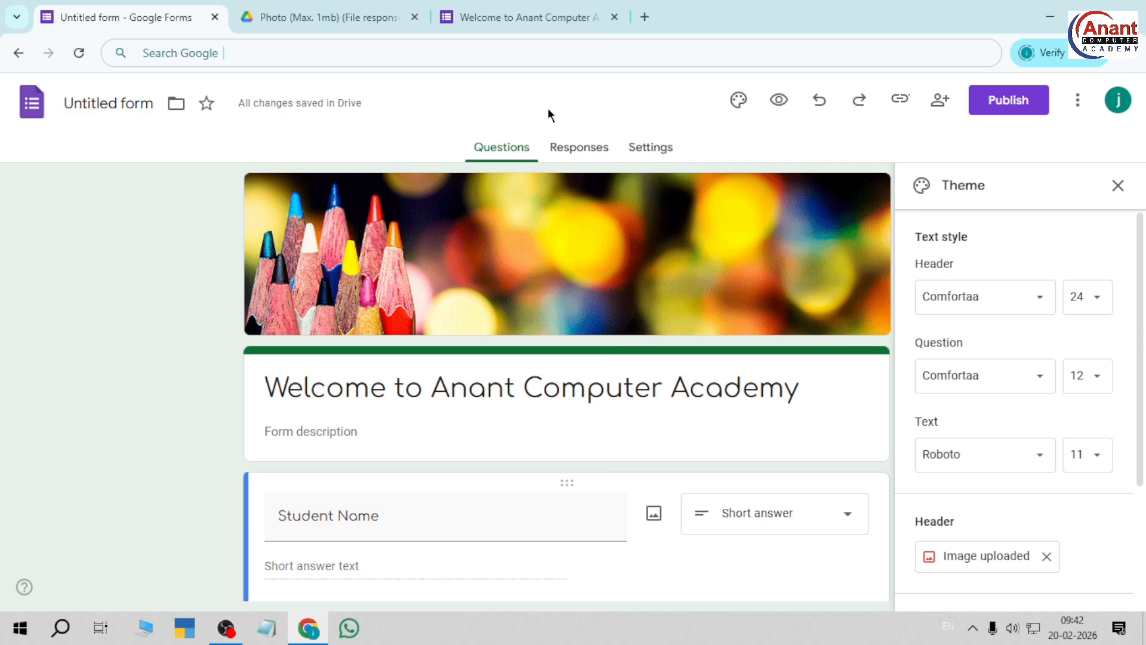
Step: Switch to the form preview, reload it and check the new fonts on the title and questions
{"action": "left_click", "coordinate": [491, 23]}
{"action": "left_click", "coordinate": [81, 58]}
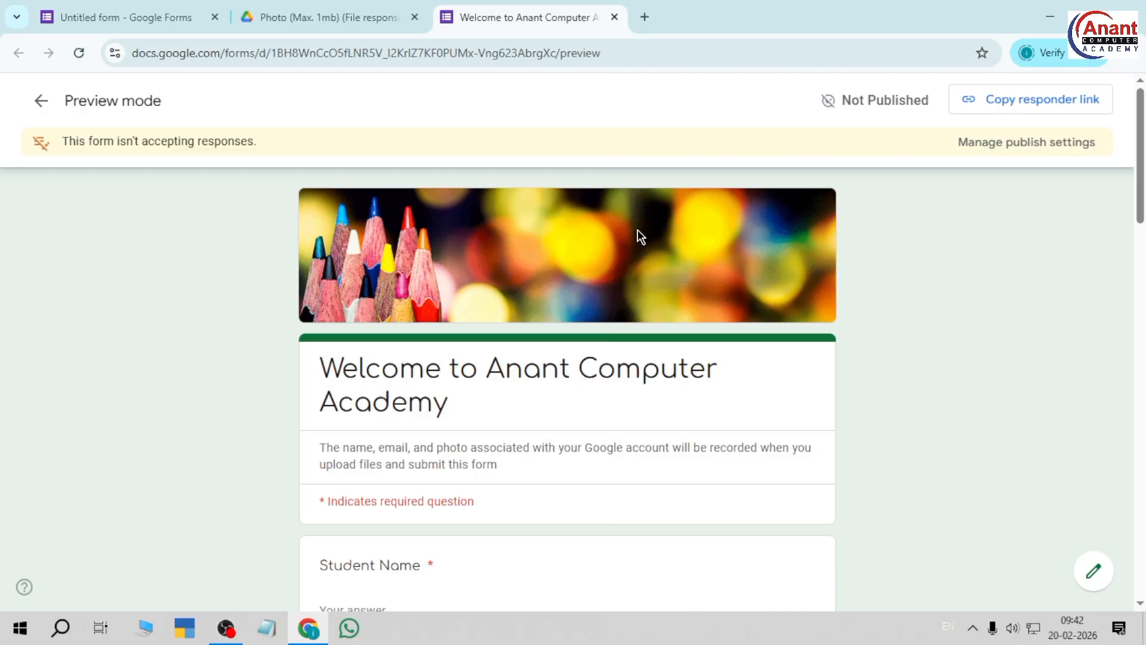
{"action": "scroll", "coordinate": [428, 352], "scroll_direction": "down", "scroll_amount": 3}
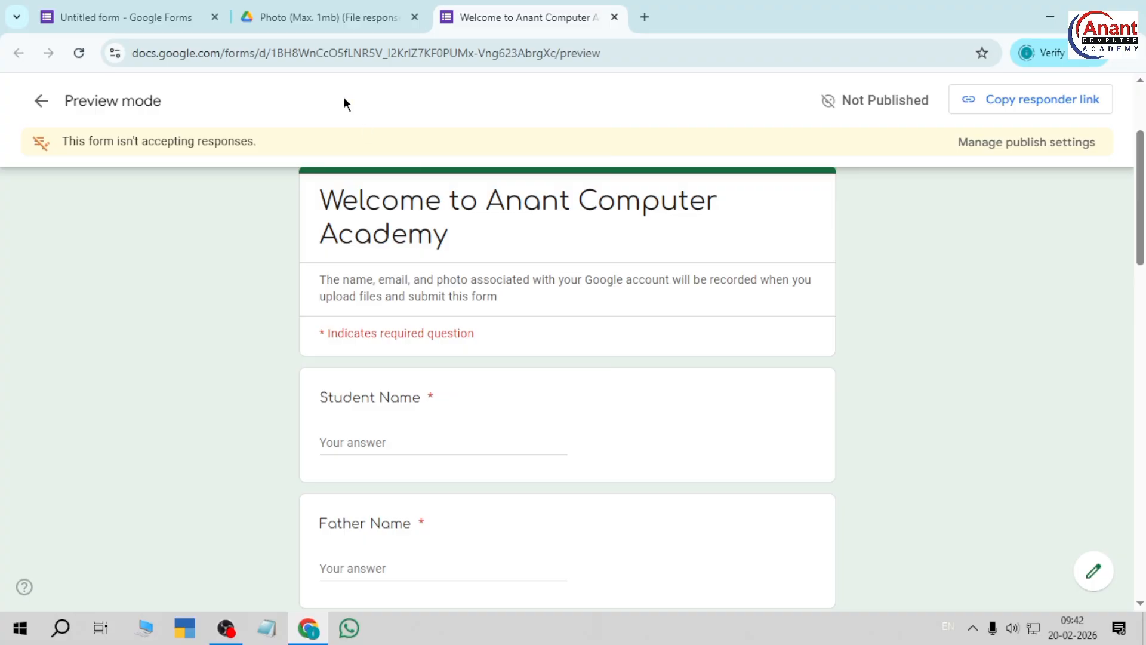
Step: Return to the form editor and set the theme's header text size to 20
{"action": "left_click", "coordinate": [122, 12]}
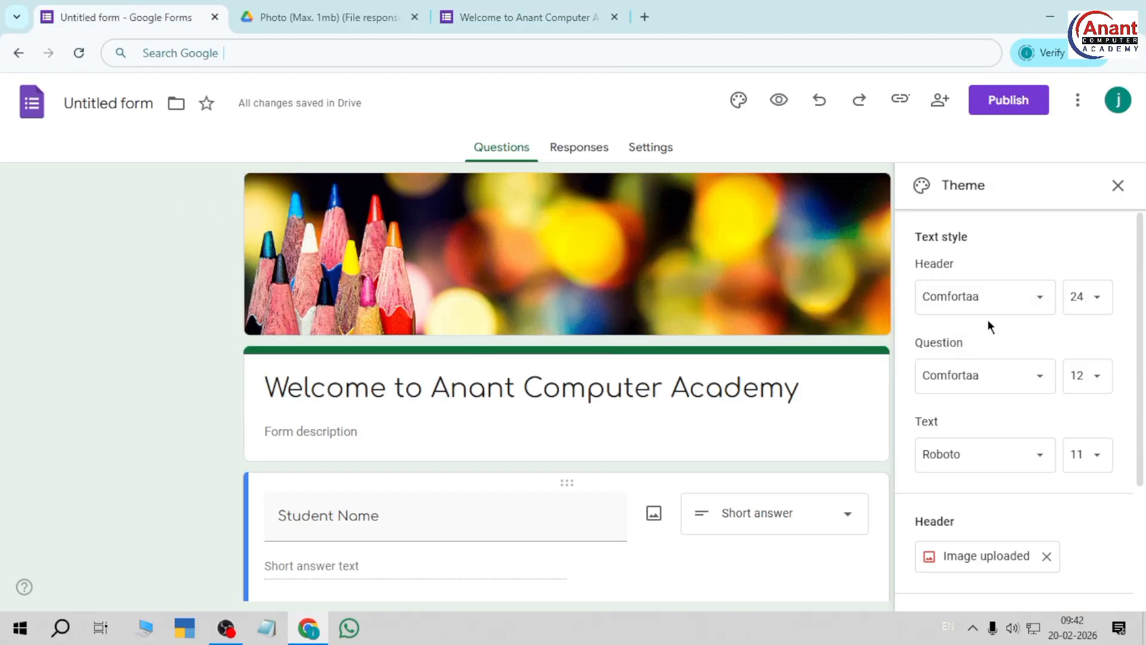
{"action": "left_click", "coordinate": [1077, 300]}
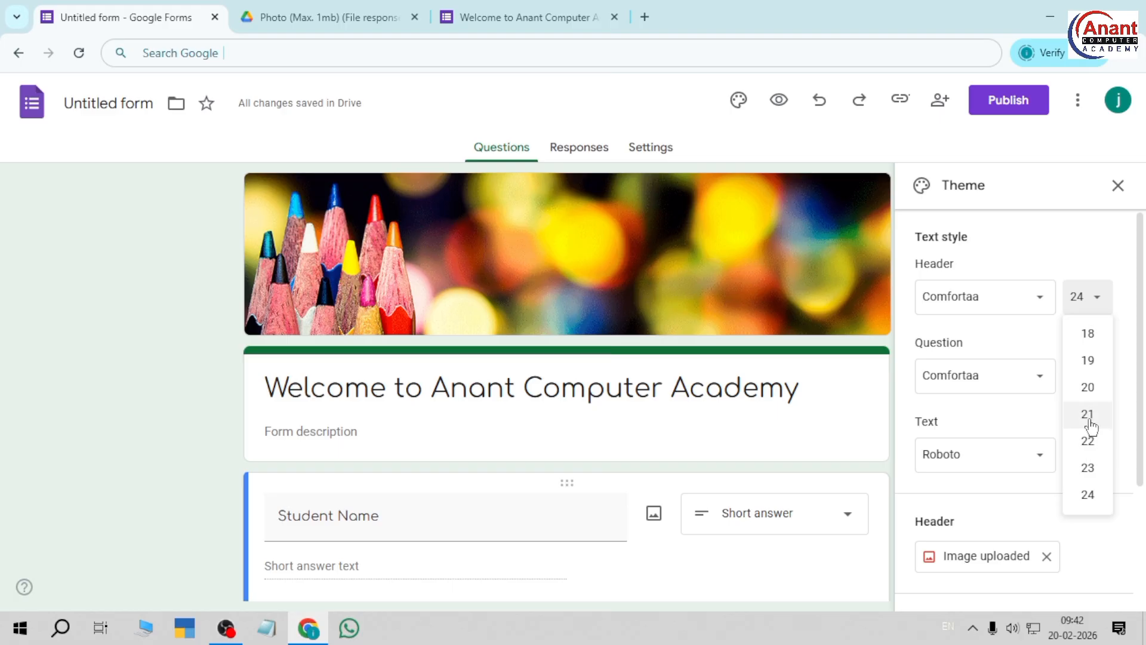
{"action": "left_click", "coordinate": [1088, 394]}
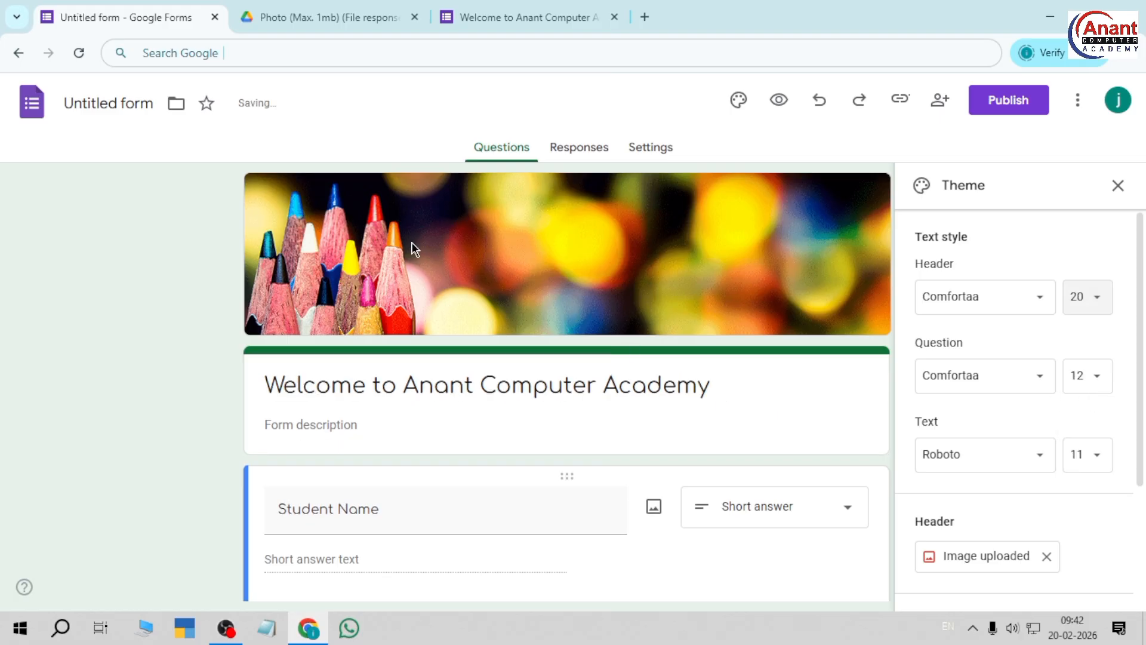
Step: Reload the form preview and look through the whole form, from the header picture past the Academy Image and back
{"action": "left_click", "coordinate": [527, 17]}
{"action": "left_click", "coordinate": [79, 54]}
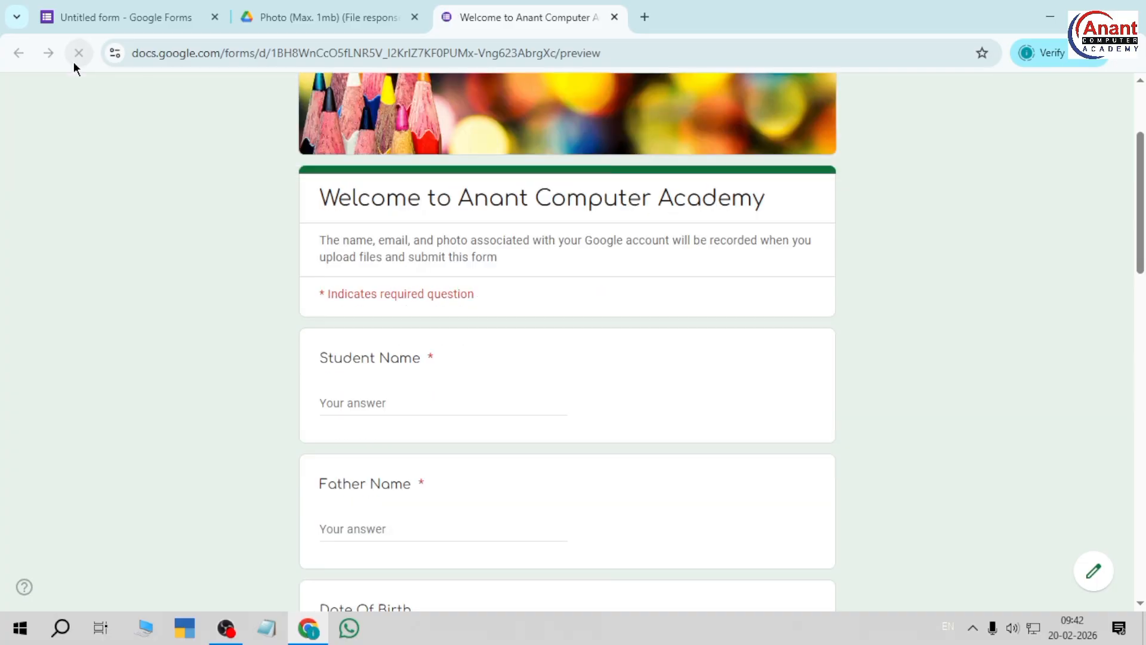
{"action": "scroll", "coordinate": [423, 298], "scroll_direction": "up", "scroll_amount": 1}
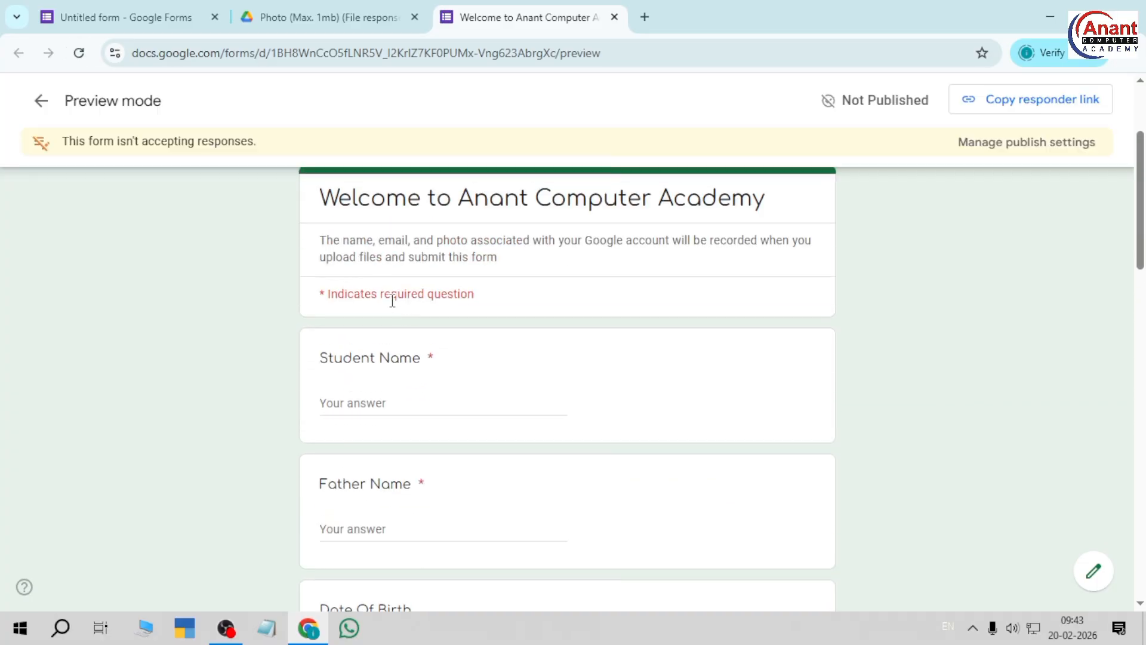
{"action": "scroll", "coordinate": [399, 332], "scroll_direction": "down", "scroll_amount": 5}
{"action": "scroll", "coordinate": [395, 416], "scroll_direction": "down", "scroll_amount": 7}
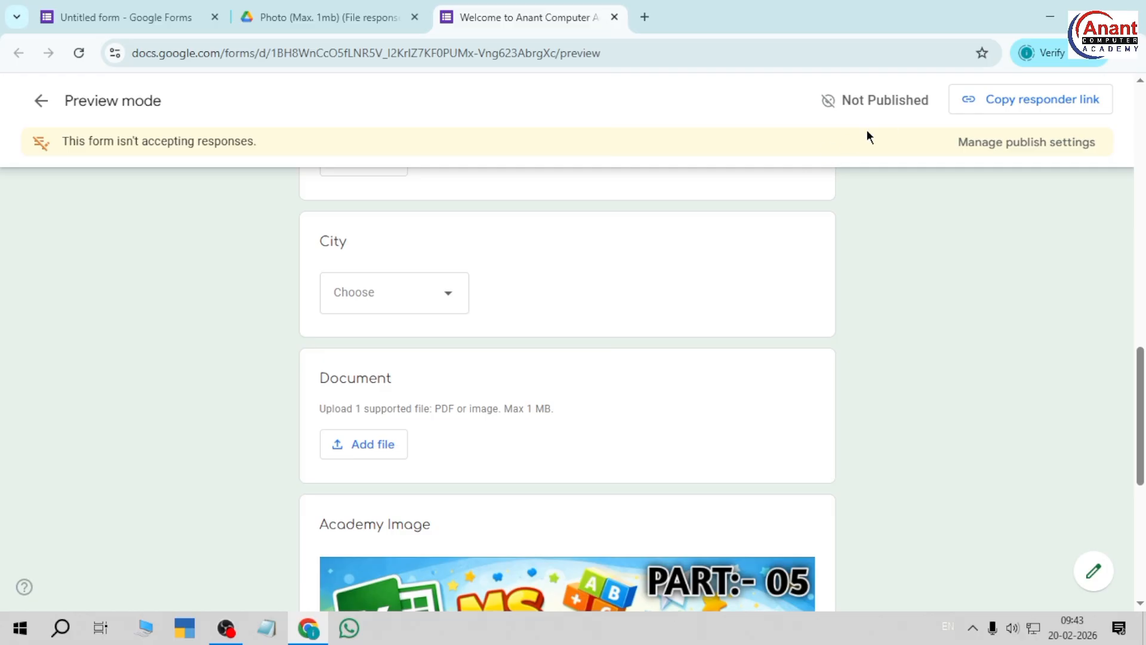
{"action": "scroll", "coordinate": [441, 364], "scroll_direction": "down", "scroll_amount": 8}
{"action": "scroll", "coordinate": [440, 395], "scroll_direction": "up", "scroll_amount": 18}
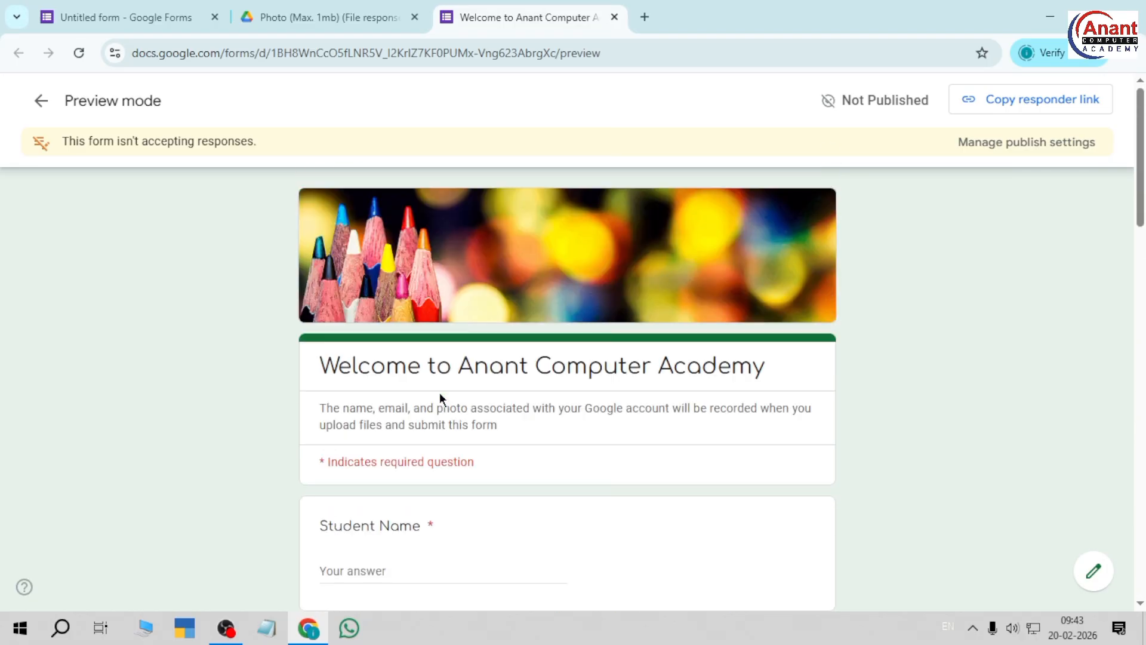
Step: Go back to the form editor and set the form's email address collection to Verified in its response settings
{"action": "left_click", "coordinate": [158, 18]}
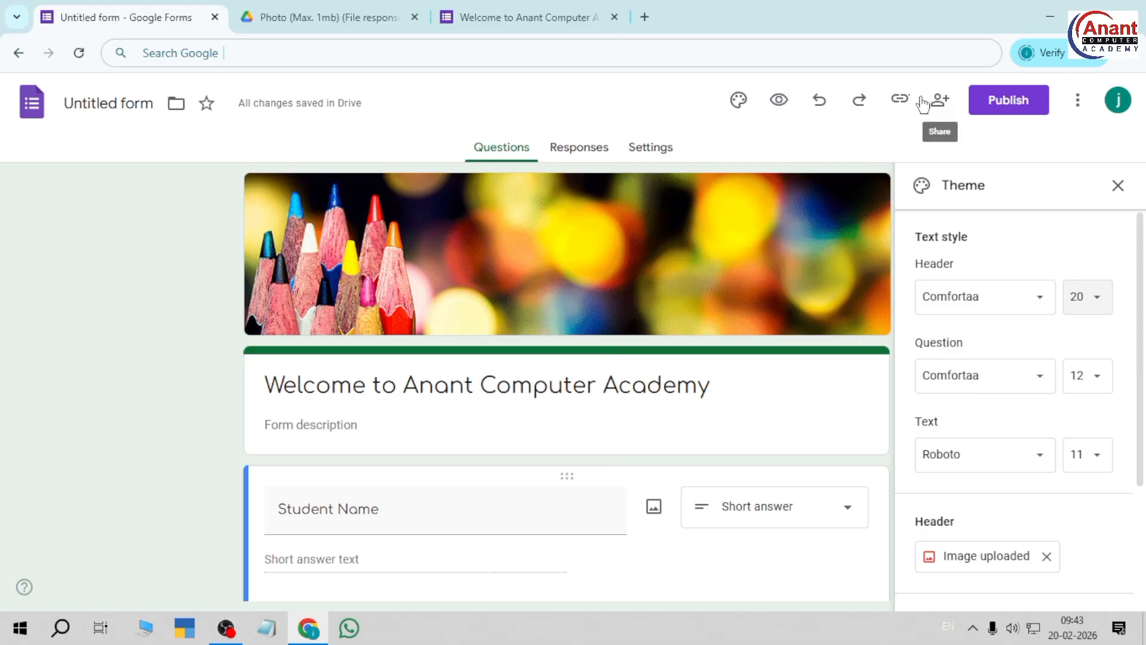
{"action": "left_click", "coordinate": [649, 149]}
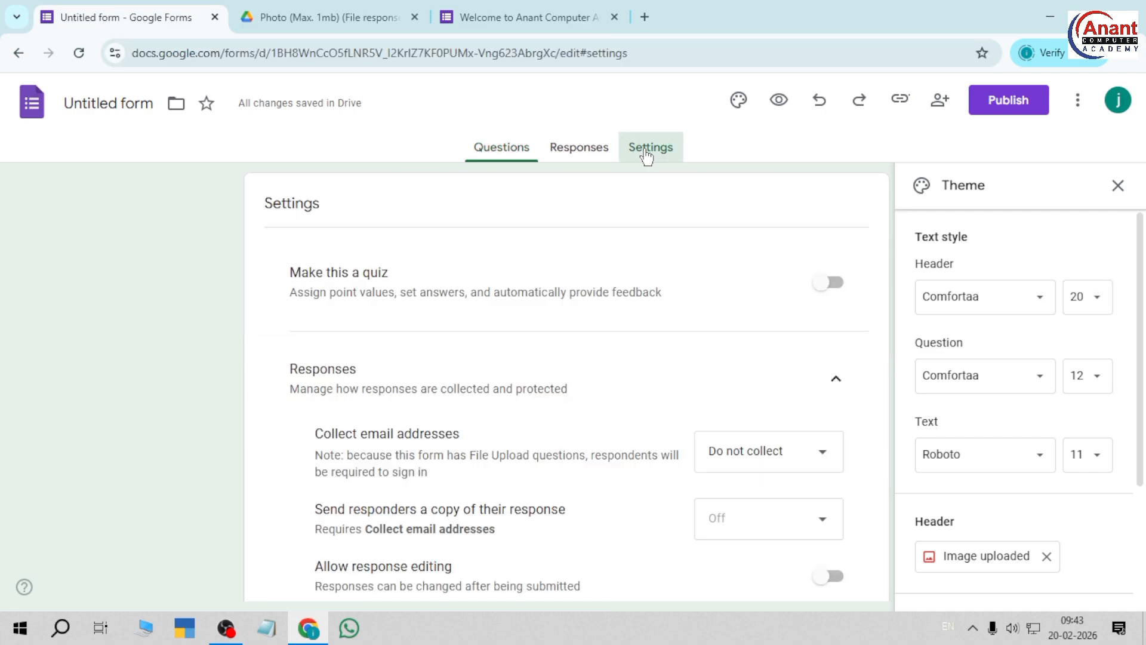
{"action": "scroll", "coordinate": [493, 302], "scroll_direction": "down", "scroll_amount": 3}
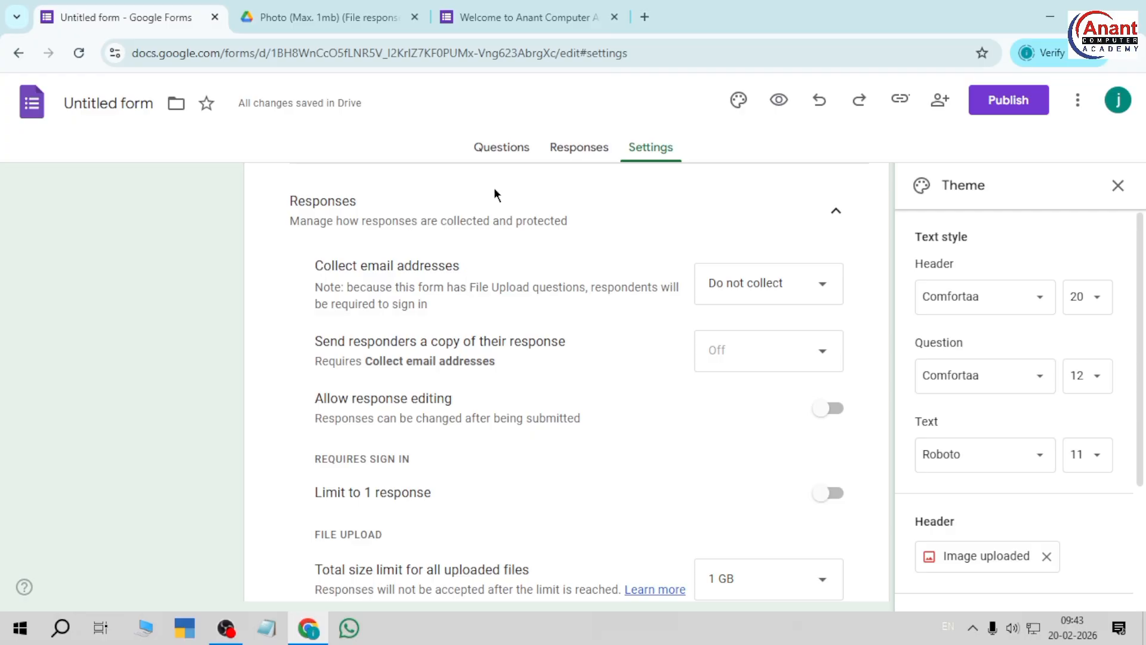
{"action": "left_click", "coordinate": [730, 290]}
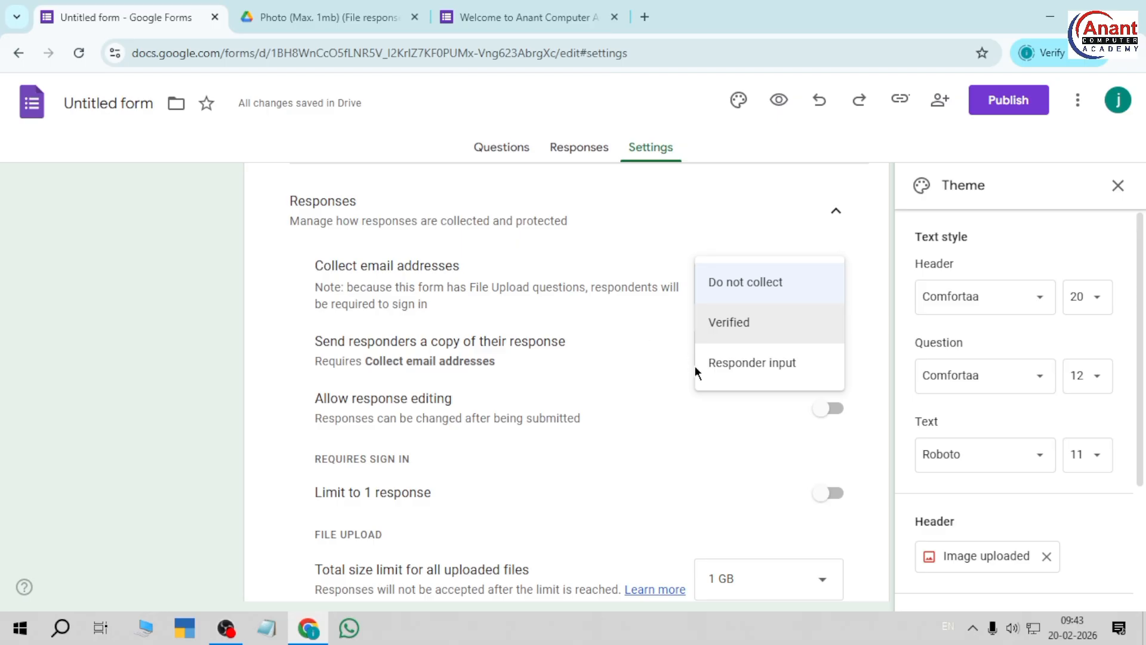
{"action": "left_click", "coordinate": [739, 326]}
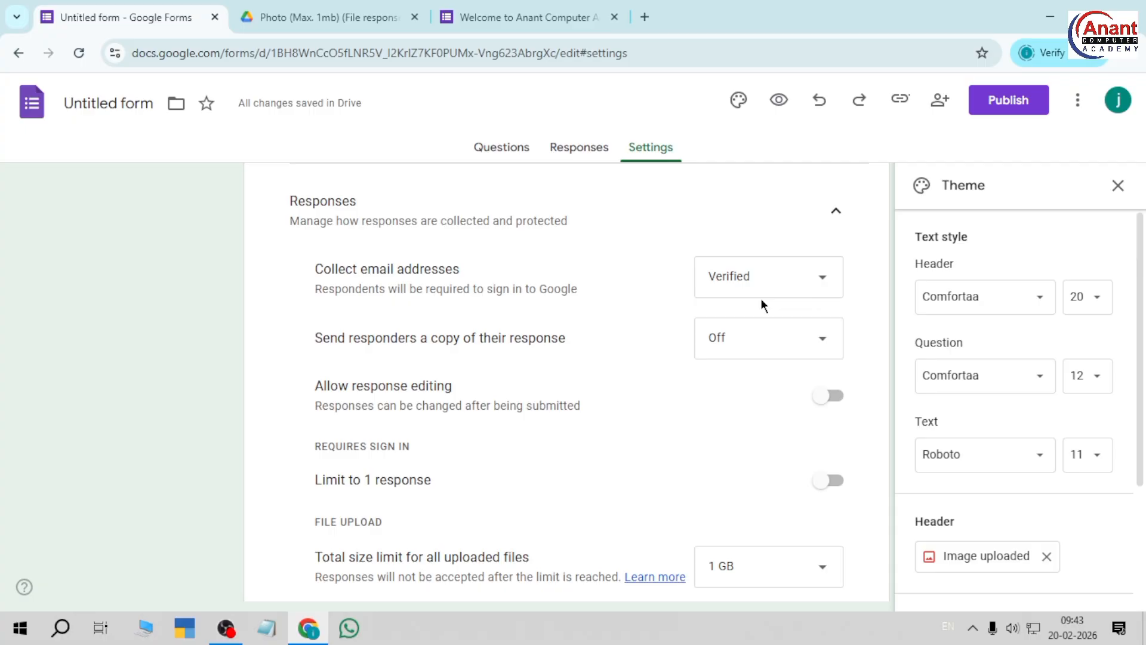
{"action": "left_click", "coordinate": [790, 287]}
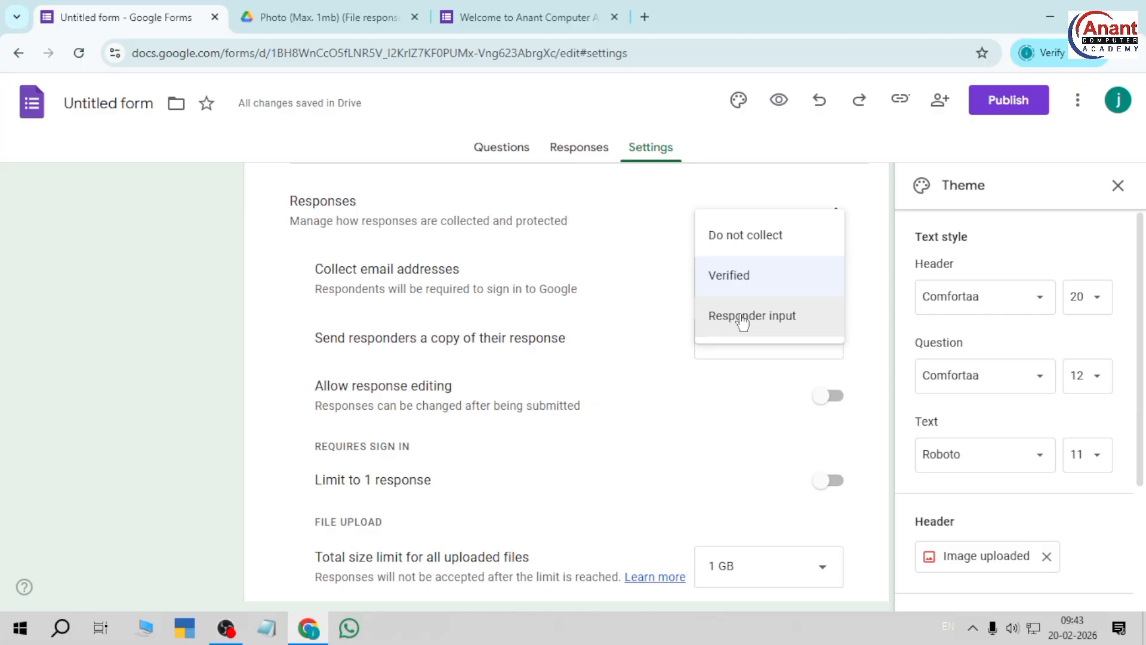
{"action": "left_click", "coordinate": [749, 285]}
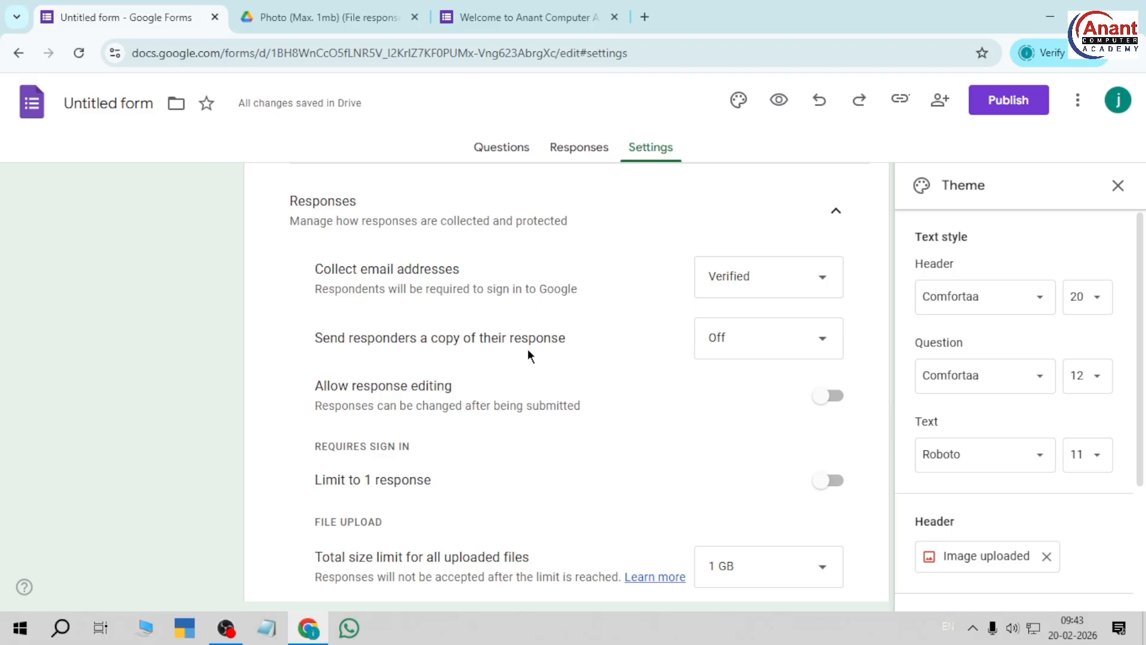
Step: Examine the choices for sending responders a copy of their response, the upload limit, the form defaults and the presentation settings
{"action": "left_click", "coordinate": [770, 341]}
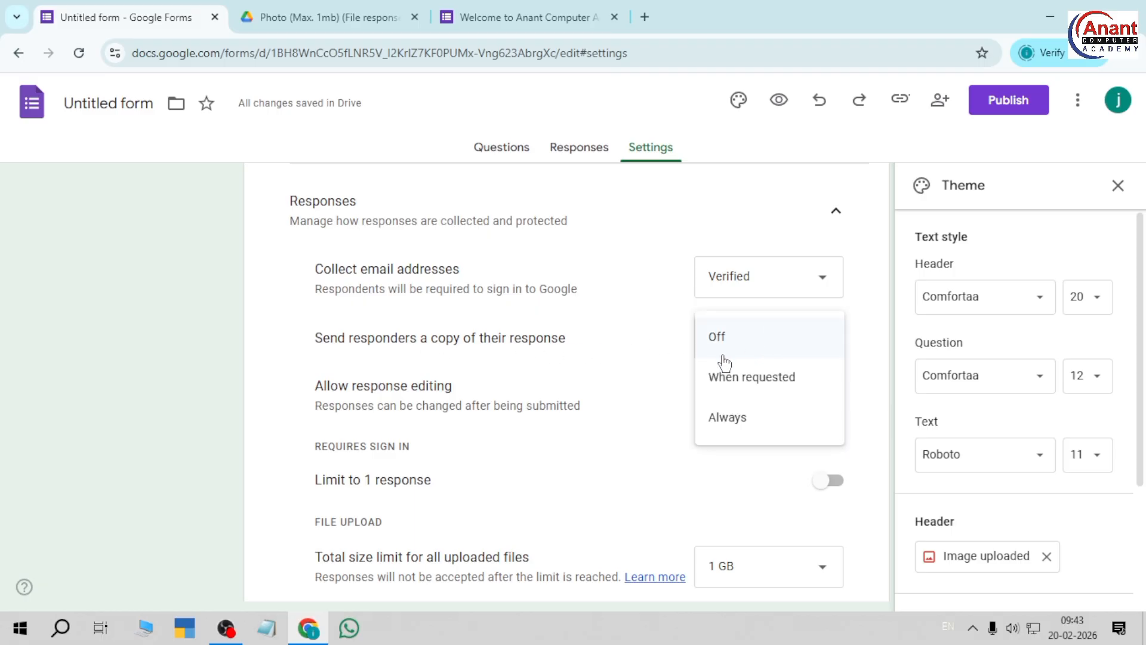
{"action": "left_click", "coordinate": [578, 362]}
{"action": "scroll", "coordinate": [439, 409], "scroll_direction": "down", "scroll_amount": 3}
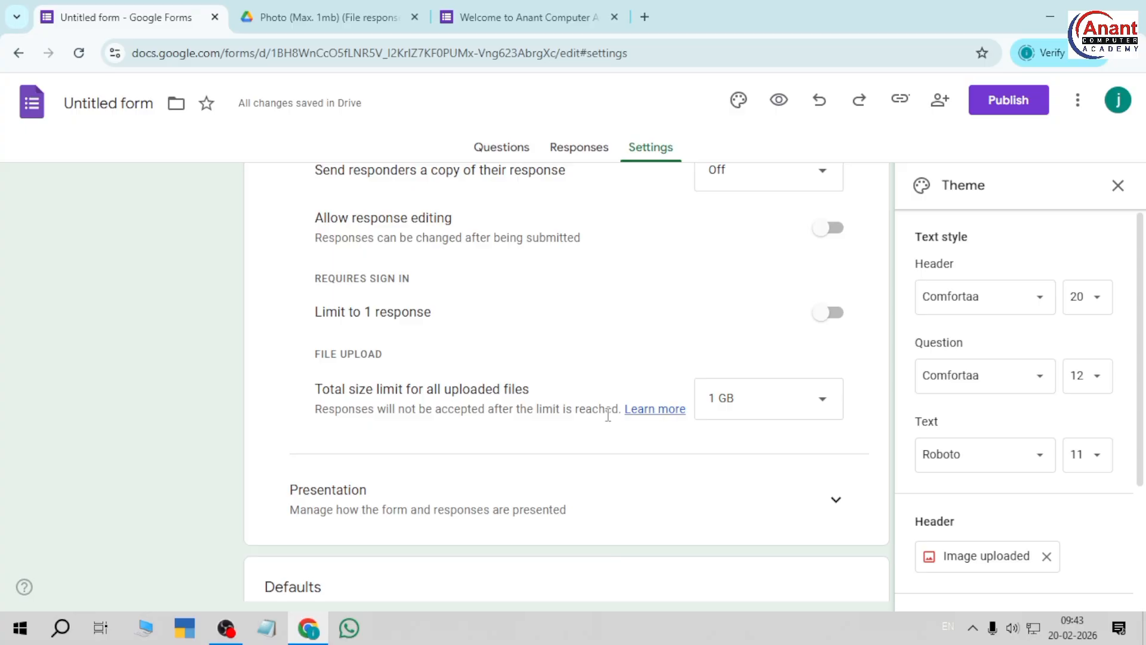
{"action": "scroll", "coordinate": [408, 414], "scroll_direction": "down", "scroll_amount": 4}
{"action": "scroll", "coordinate": [371, 342], "scroll_direction": "up", "scroll_amount": 3}
{"action": "scroll", "coordinate": [393, 414], "scroll_direction": "down", "scroll_amount": 3}
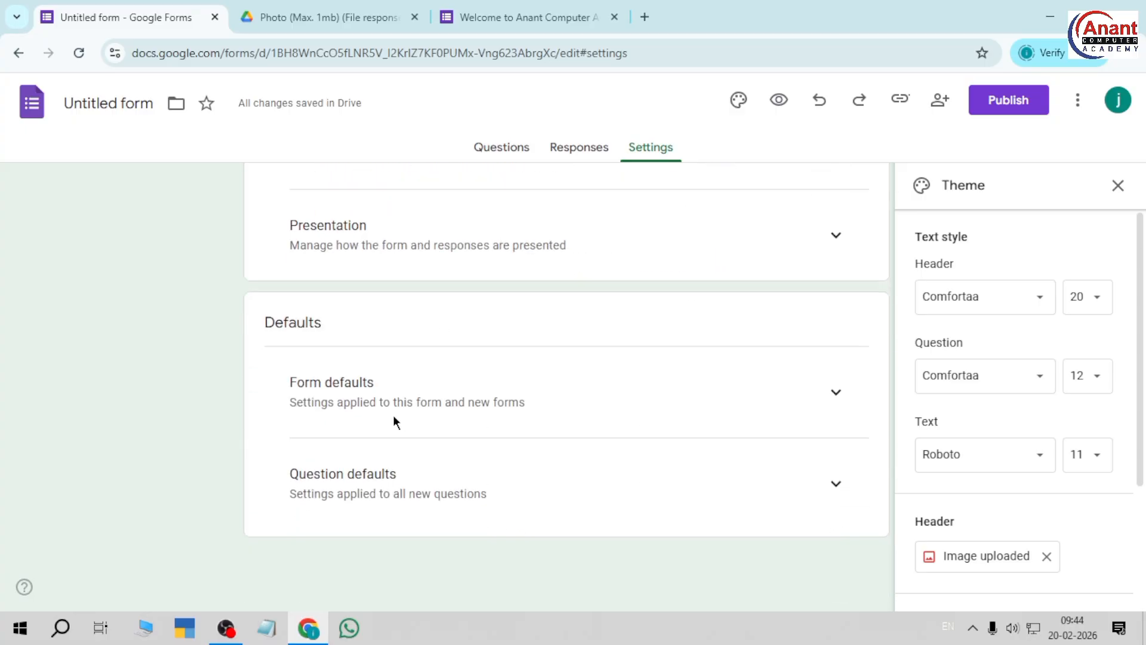
{"action": "left_click", "coordinate": [835, 235]}
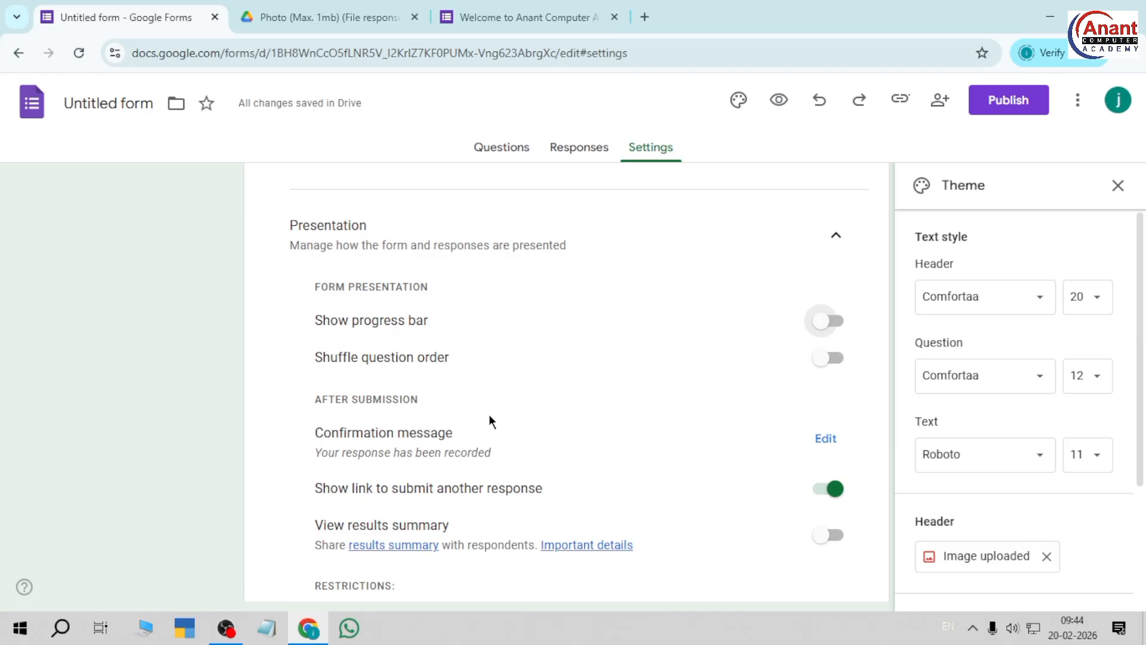
{"action": "scroll", "coordinate": [447, 480], "scroll_direction": "down", "scroll_amount": 3}
Step: Allow responders to edit their responses after submission in the form's response settings
{"action": "scroll", "coordinate": [424, 340], "scroll_direction": "up", "scroll_amount": 8}
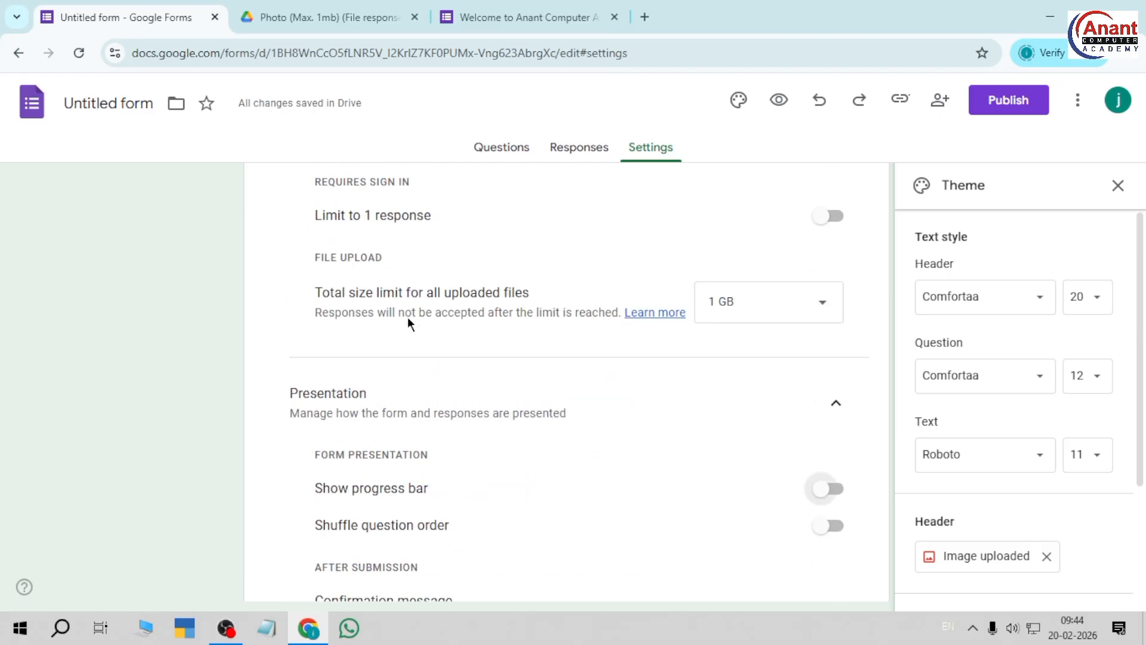
{"action": "scroll", "coordinate": [471, 370], "scroll_direction": "up", "scroll_amount": 3}
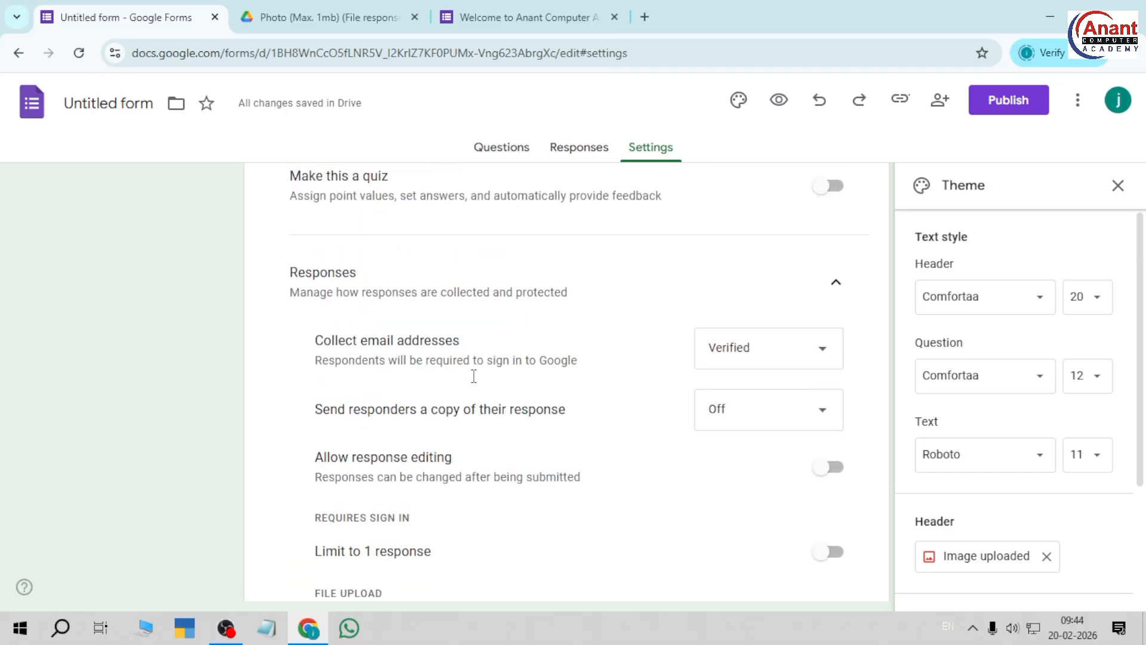
{"action": "left_click", "coordinate": [842, 465]}
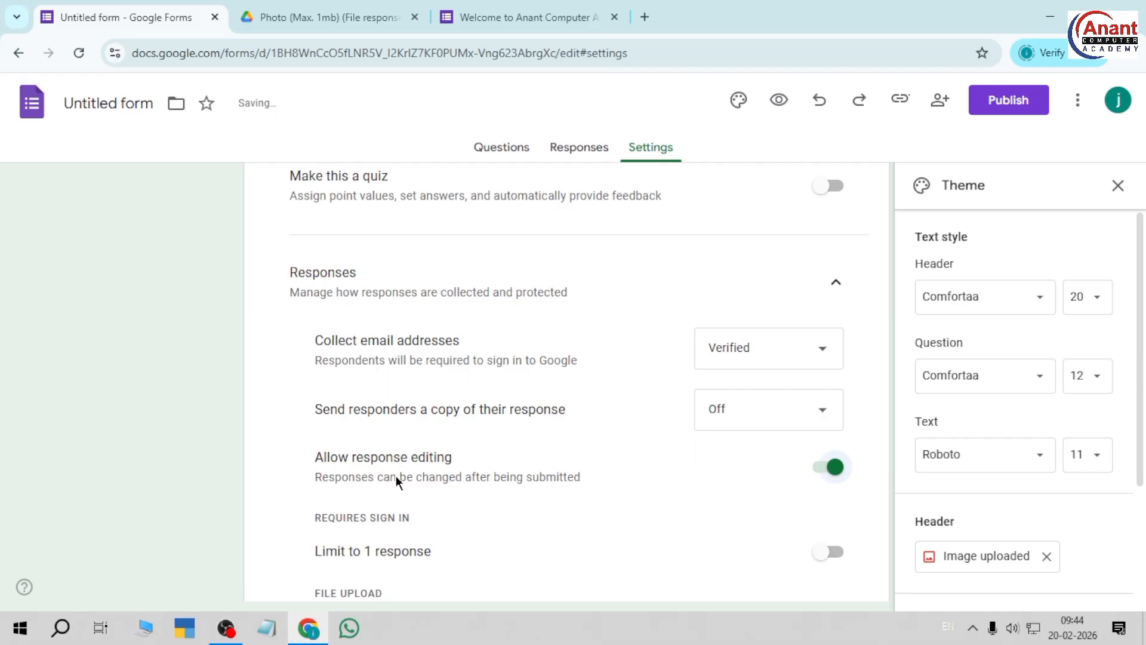
Step: Turn off response editing after submission in the form's response settings
{"action": "scroll", "coordinate": [396, 475], "scroll_direction": "down", "scroll_amount": 3}
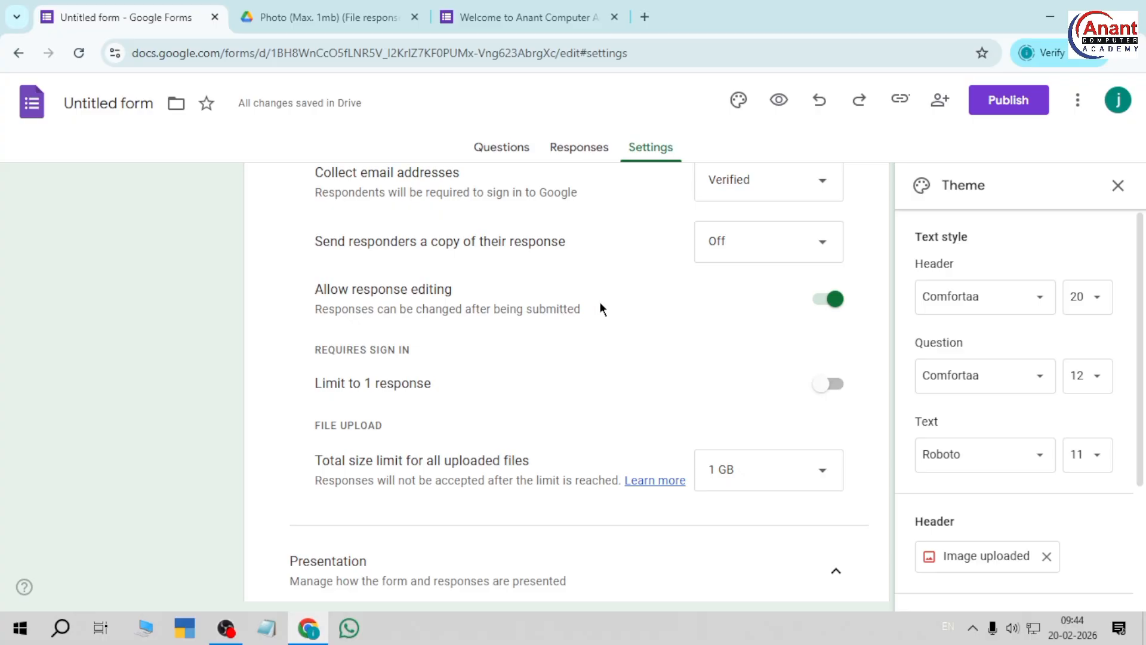
{"action": "left_click", "coordinate": [842, 300]}
{"action": "scroll", "coordinate": [745, 293], "scroll_direction": "up", "scroll_amount": 3}
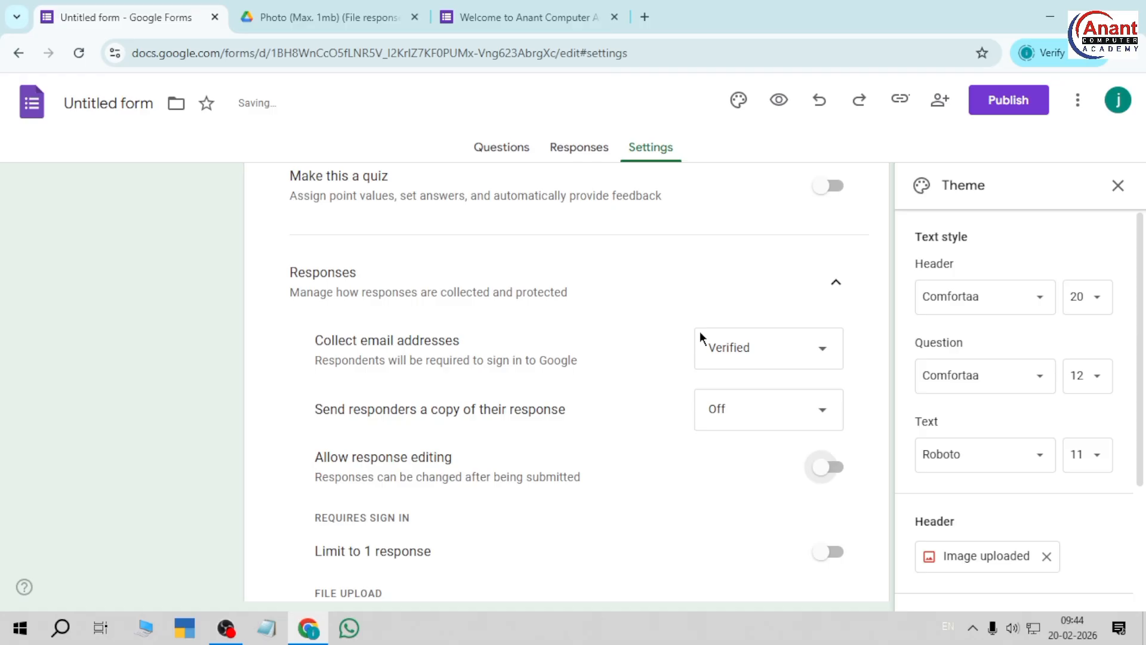
Step: Try setting responders to always receive a copy of their response, and return that setting to Off
{"action": "left_click", "coordinate": [770, 418]}
{"action": "left_click", "coordinate": [737, 495]}
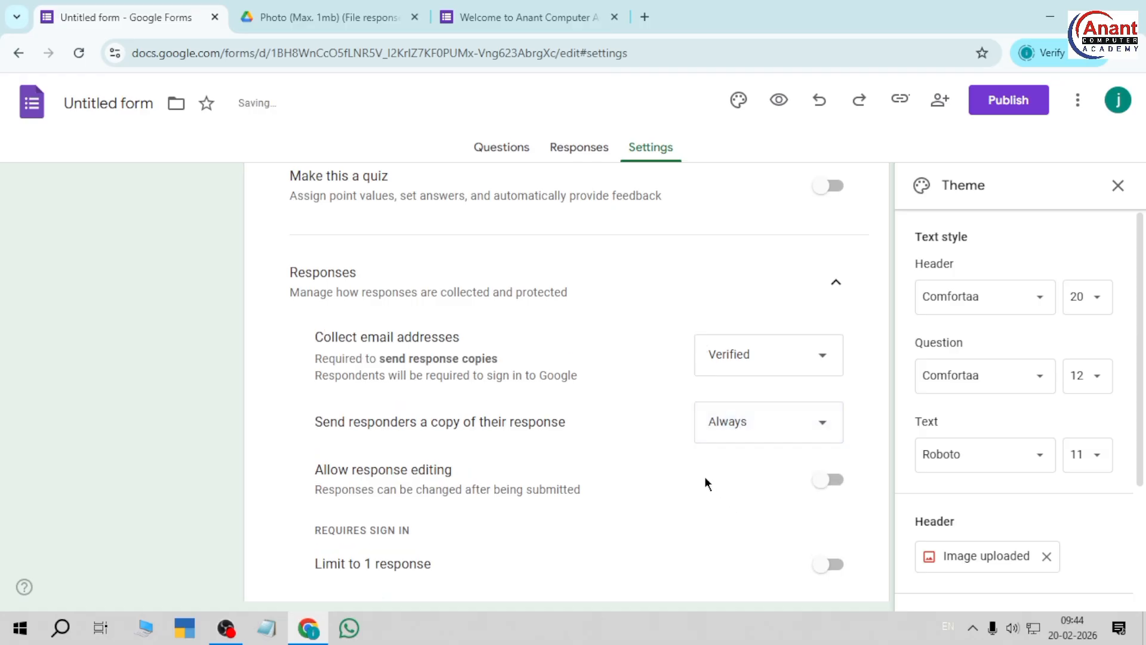
{"action": "left_click", "coordinate": [757, 425]}
{"action": "left_click", "coordinate": [742, 356]}
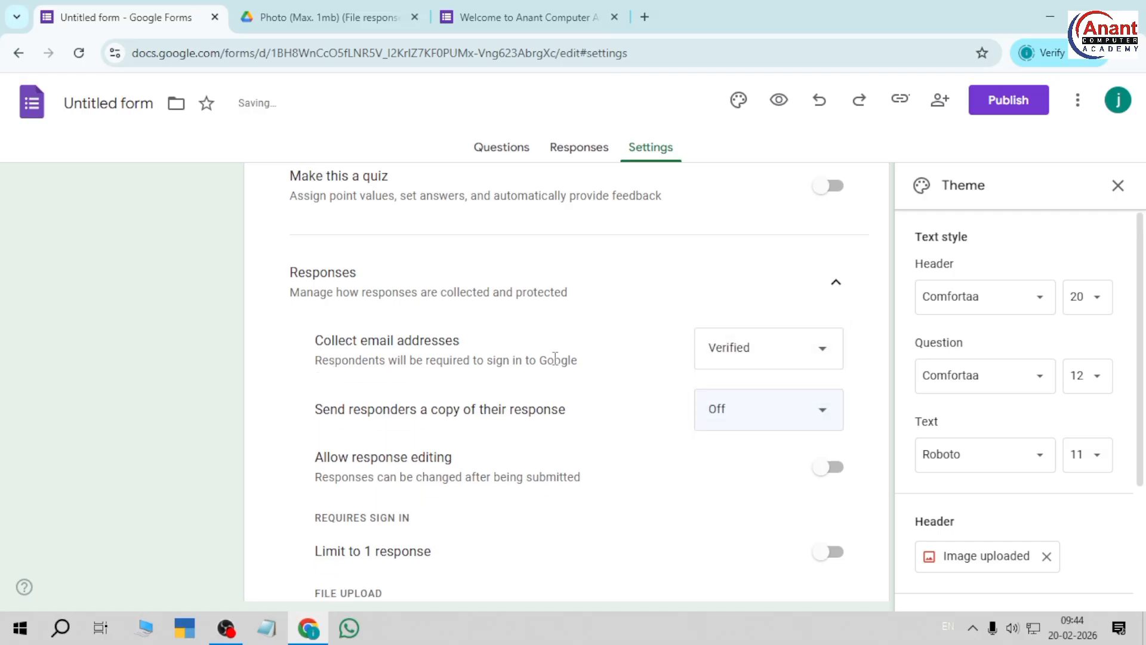
Step: Try making the form a quiz, turn the quiz option off again, and look through the remaining settings
{"action": "scroll", "coordinate": [499, 352], "scroll_direction": "up", "scroll_amount": 2}
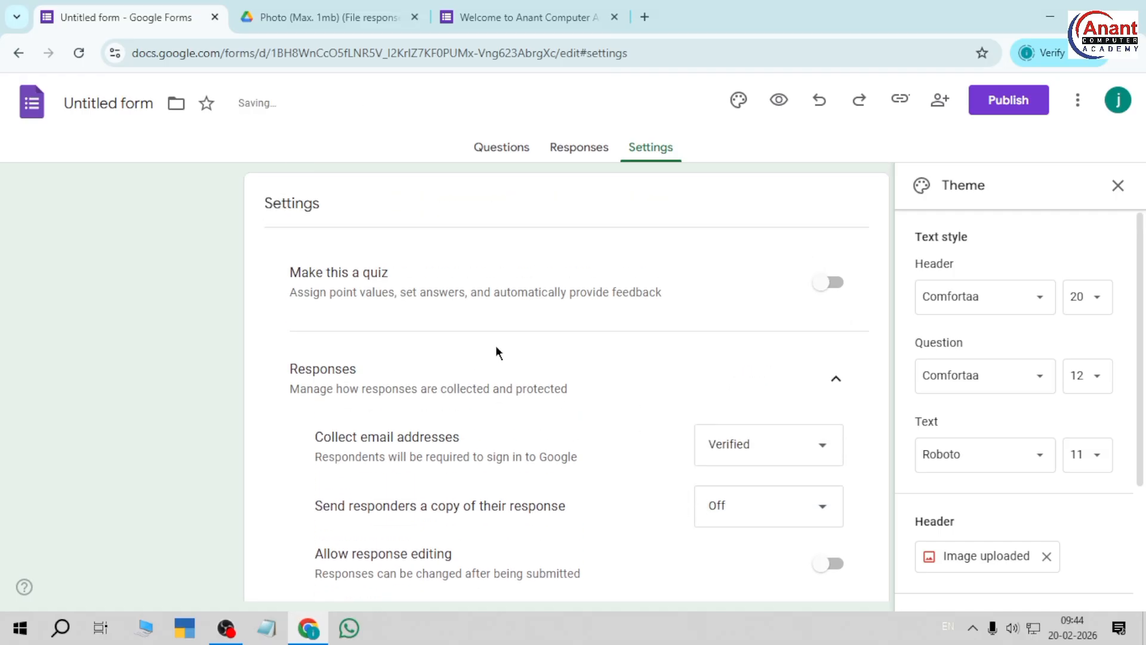
{"action": "left_click", "coordinate": [836, 284]}
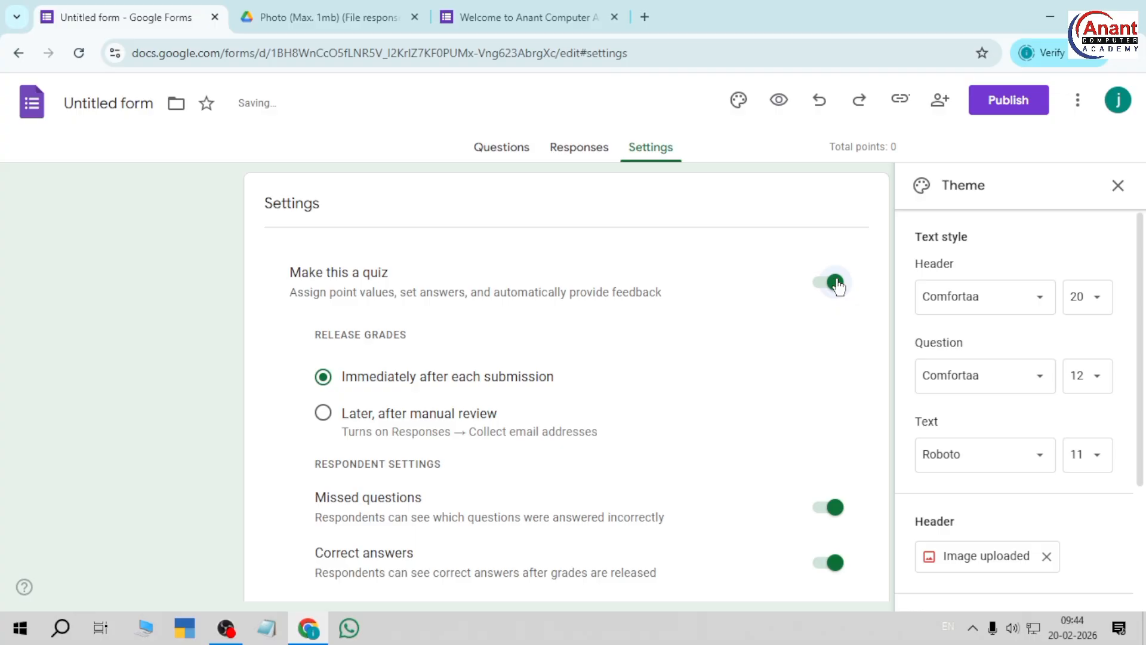
{"action": "left_click", "coordinate": [836, 284]}
{"action": "scroll", "coordinate": [416, 270], "scroll_direction": "down", "scroll_amount": 5}
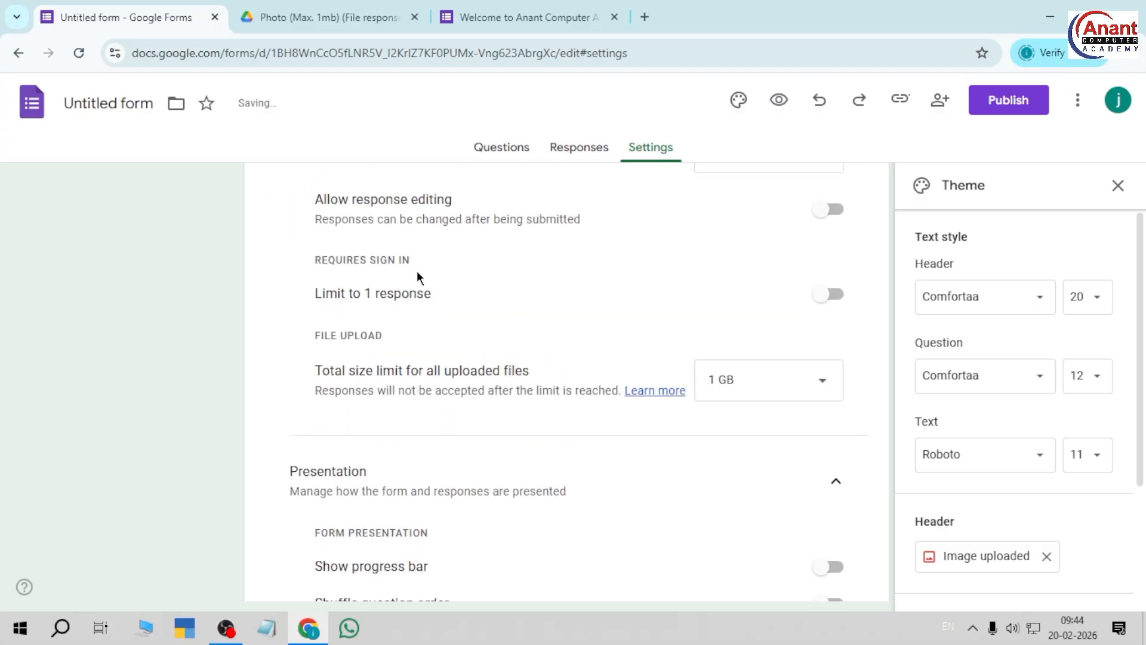
{"action": "scroll", "coordinate": [423, 334], "scroll_direction": "down", "scroll_amount": 10}
{"action": "scroll", "coordinate": [440, 388], "scroll_direction": "up", "scroll_amount": 15}
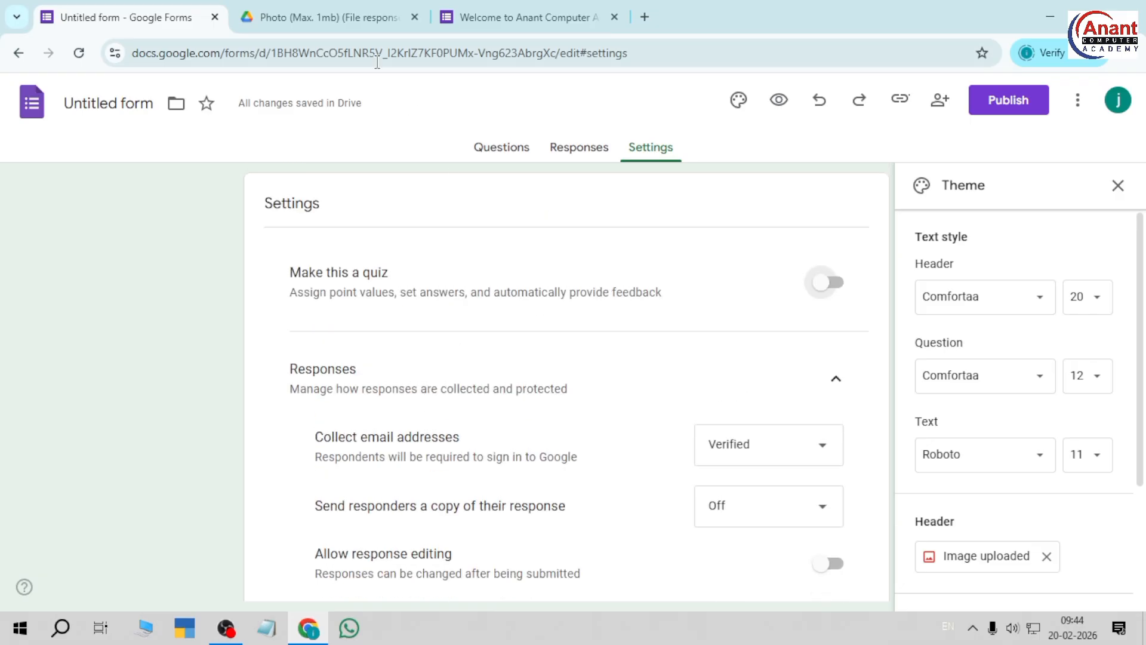
Step: Reload the form preview and examine the account notice under the form title and the Email question
{"action": "left_click", "coordinate": [459, 17]}
{"action": "left_click", "coordinate": [79, 53]}
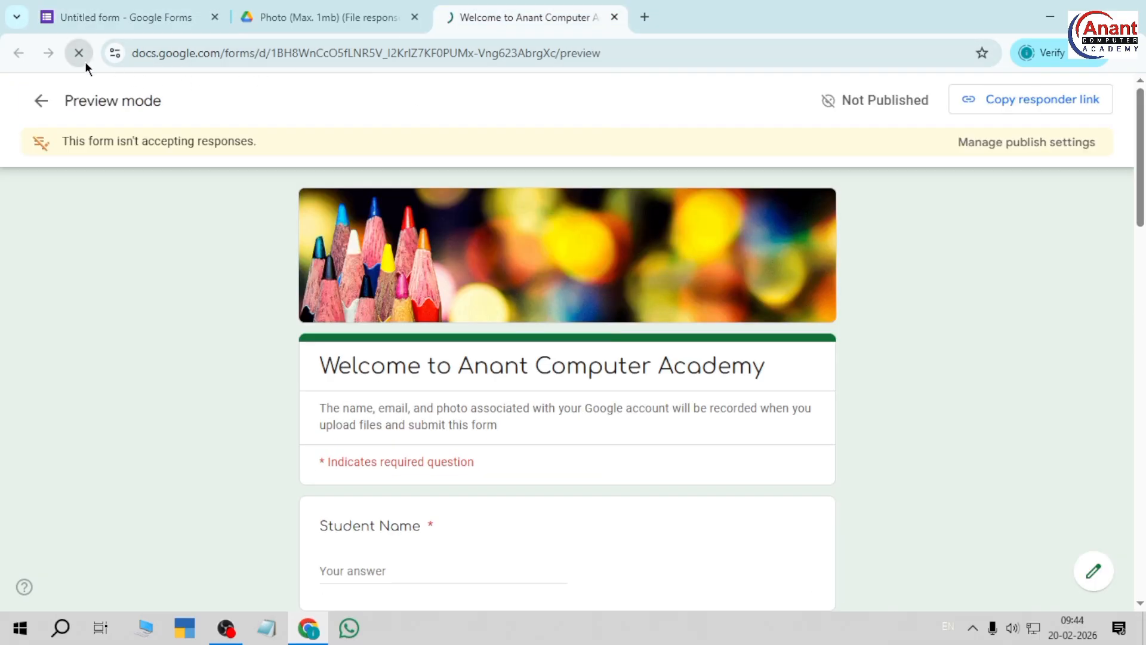
{"action": "scroll", "coordinate": [434, 361], "scroll_direction": "down", "scroll_amount": 3}
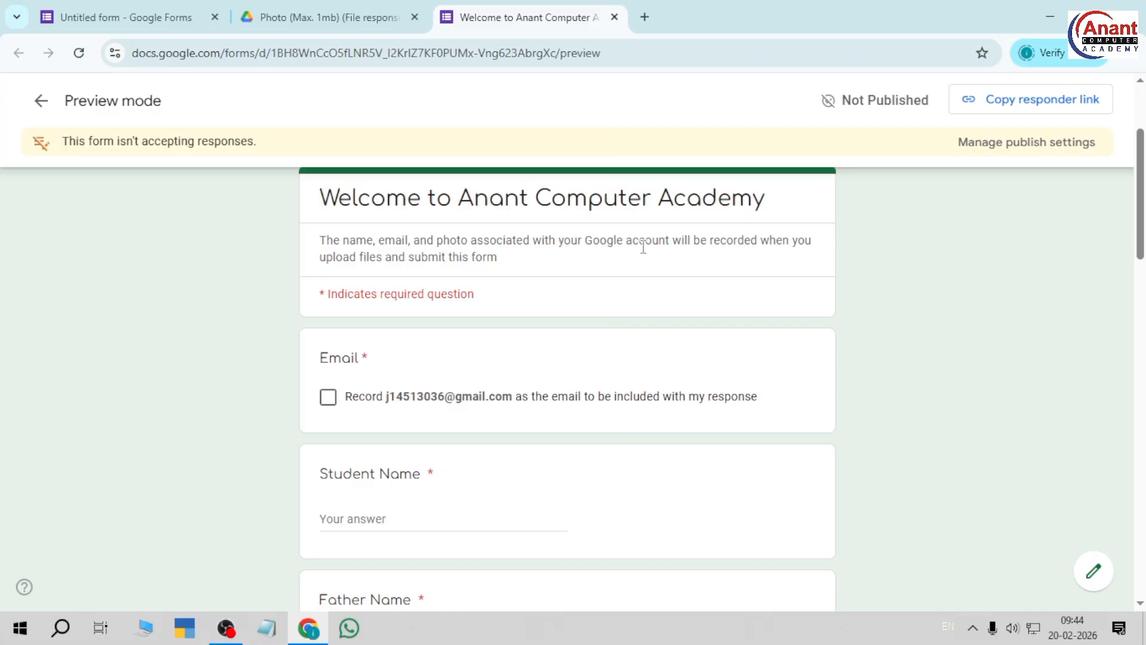
{"action": "left_click_drag", "start_coordinate": [405, 239], "coordinate": [374, 240]}
{"action": "left_click", "coordinate": [391, 239]}
{"action": "scroll", "coordinate": [457, 302], "scroll_direction": "up", "scroll_amount": 3}
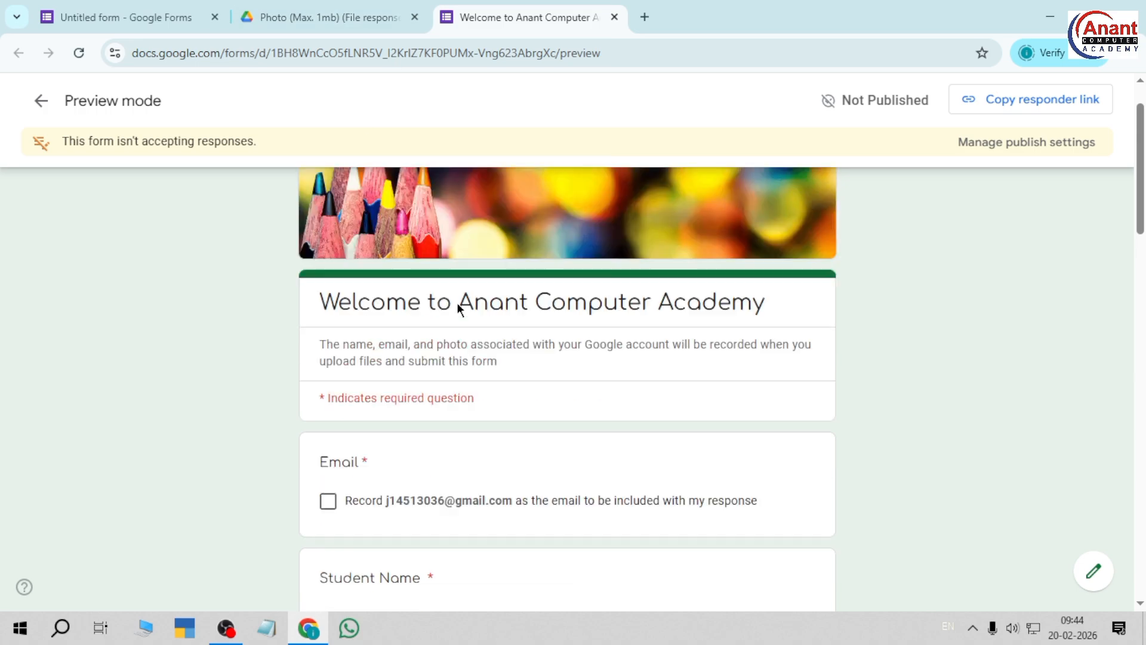
Step: Return to the form editor, check the responder access, refuse camera access permanently and publish the form to anyone with the link
{"action": "left_click", "coordinate": [142, 12]}
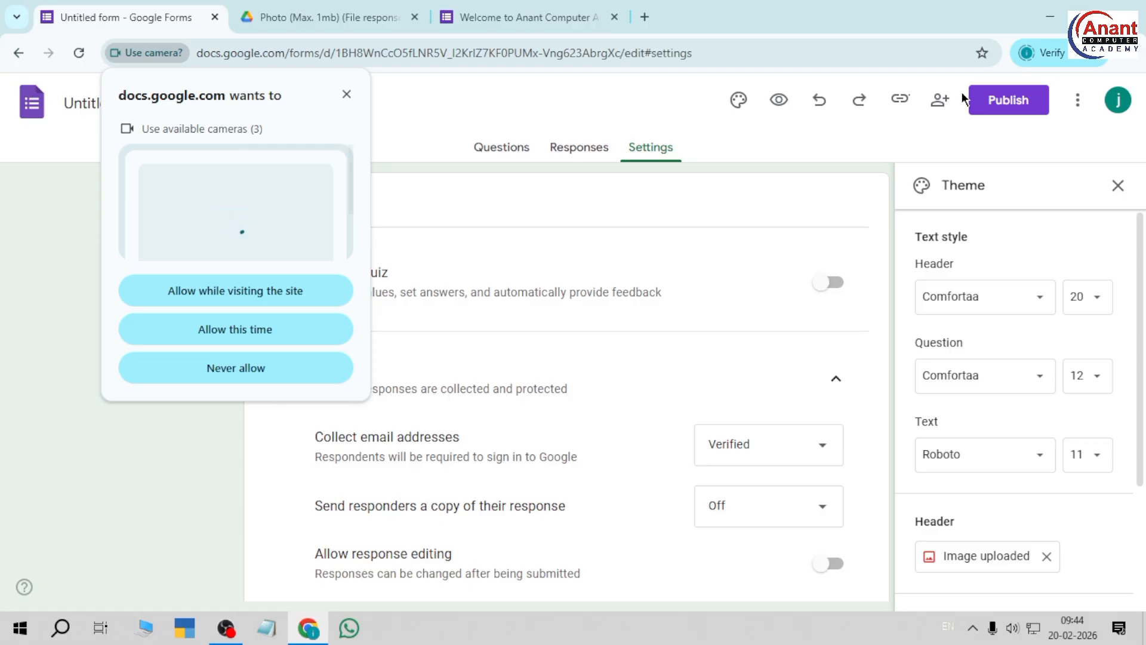
{"action": "left_click", "coordinate": [1008, 105]}
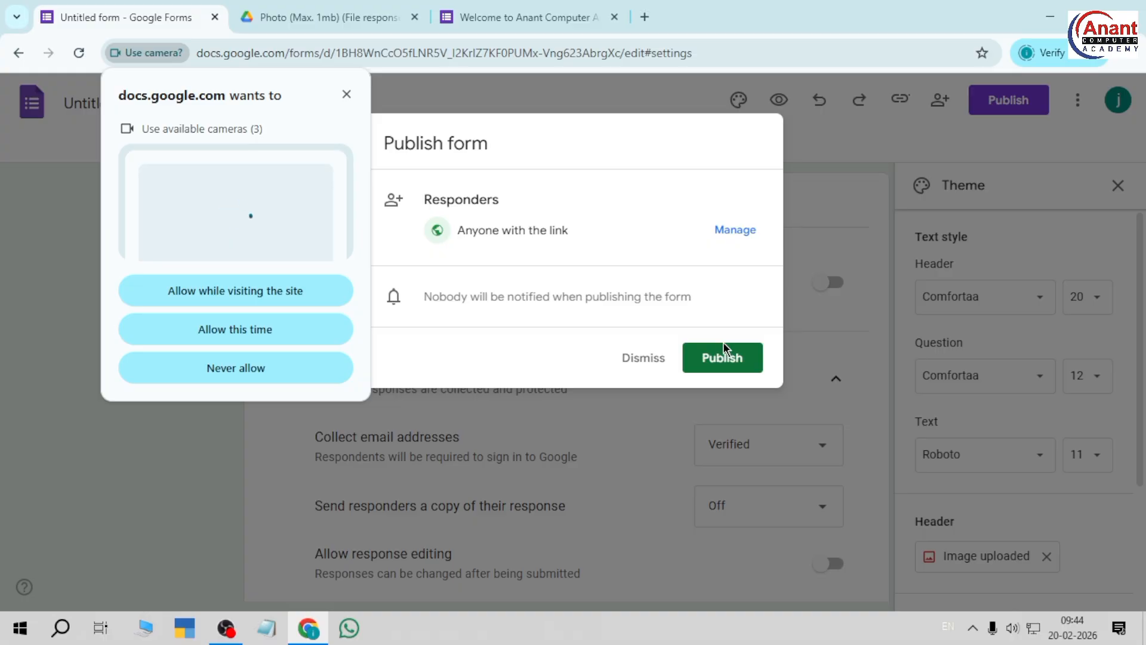
{"action": "left_click", "coordinate": [722, 357]}
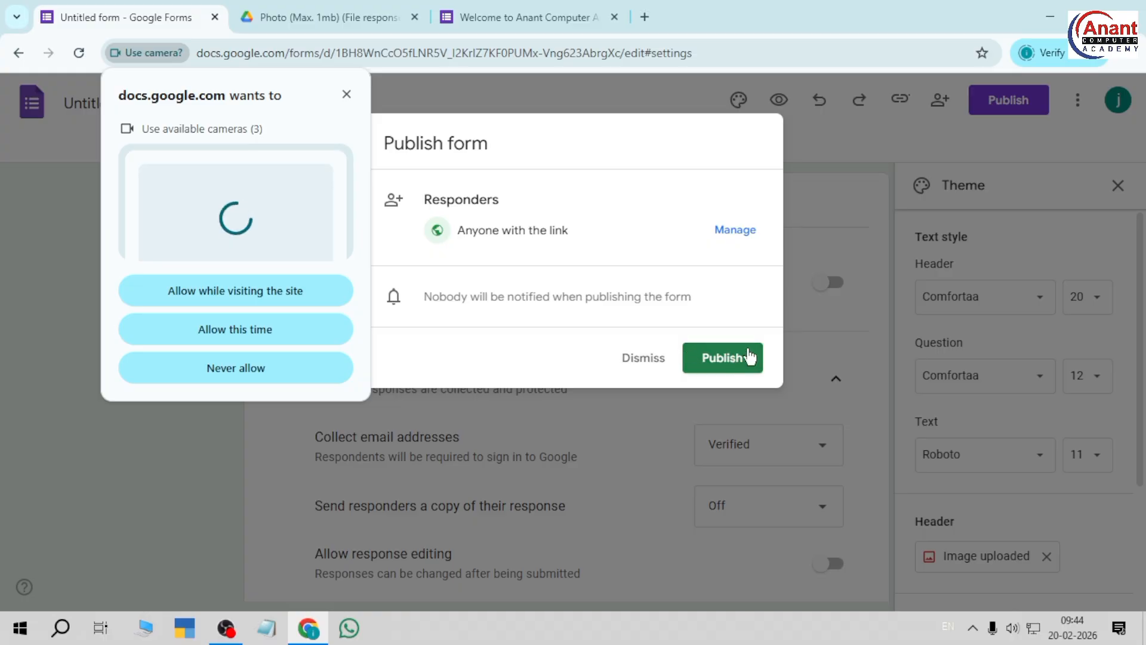
{"action": "left_click", "coordinate": [725, 231]}
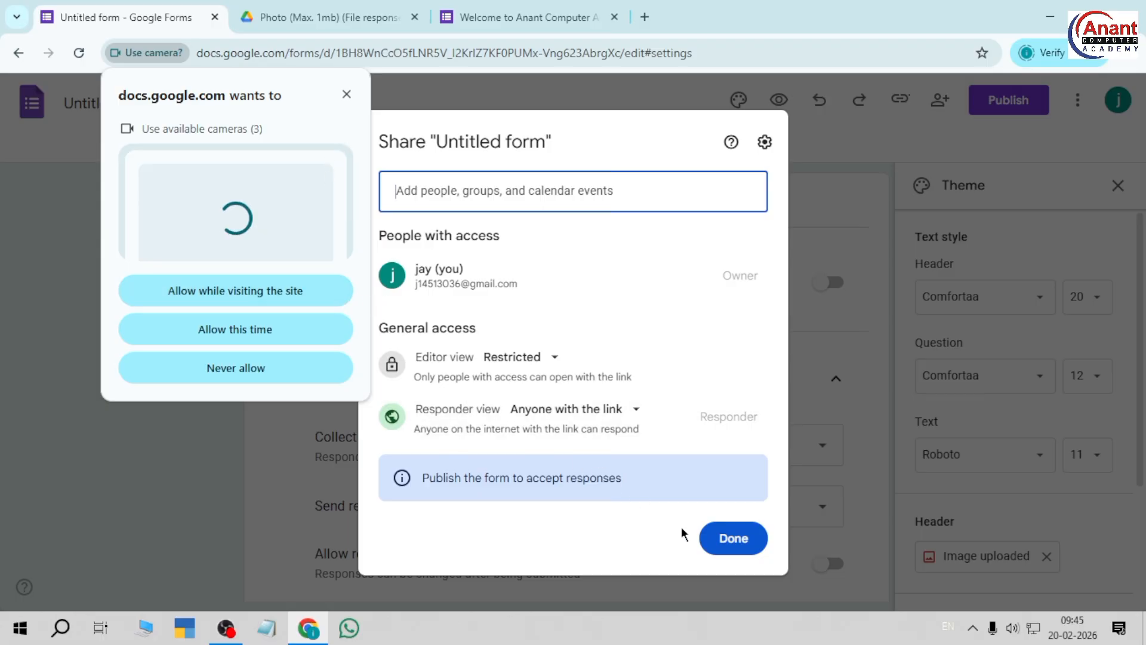
{"action": "left_click", "coordinate": [740, 540]}
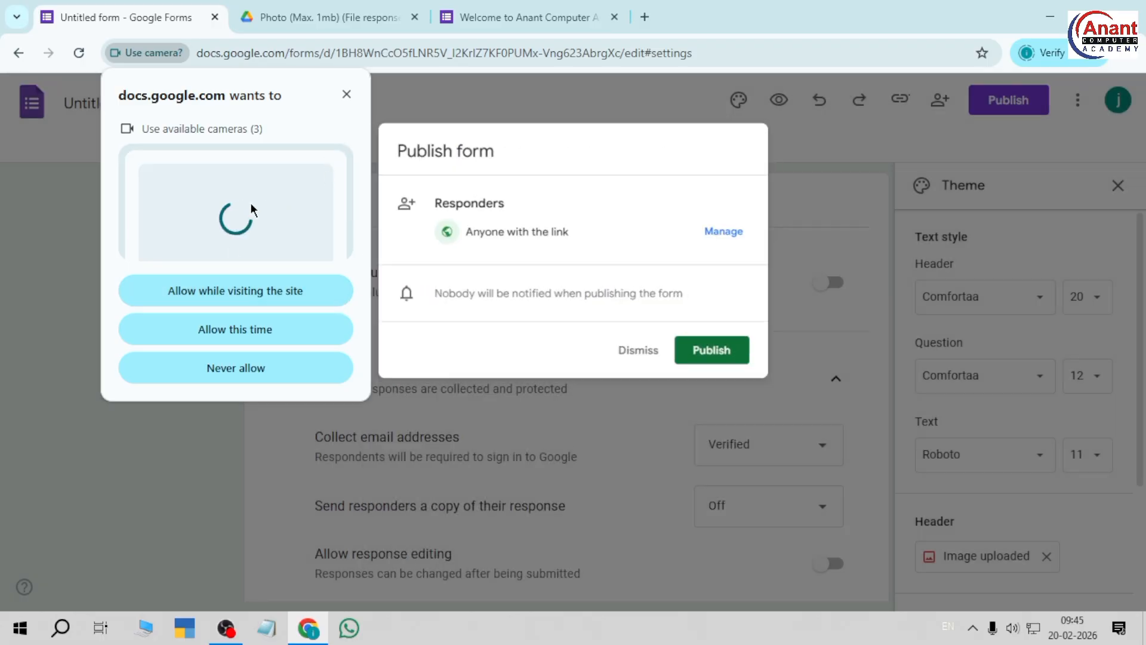
{"action": "left_click", "coordinate": [264, 368]}
{"action": "left_click", "coordinate": [721, 362]}
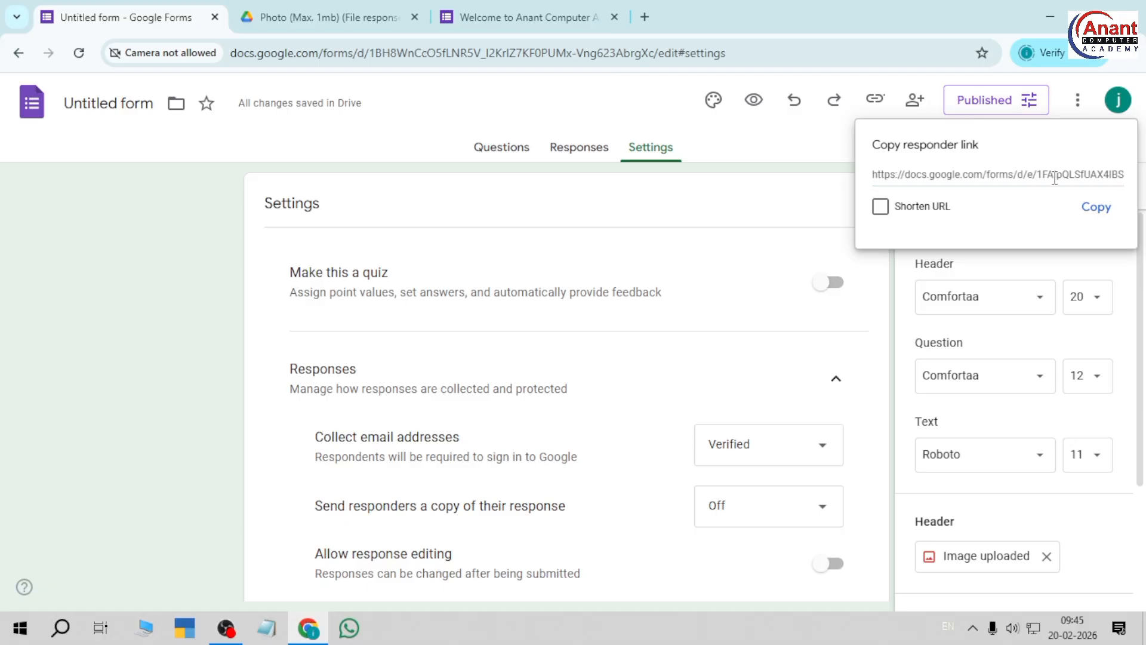
Step: Copy the shortened responder link, reload the form preview to check its publication status and return to the editor
{"action": "left_click", "coordinate": [878, 208]}
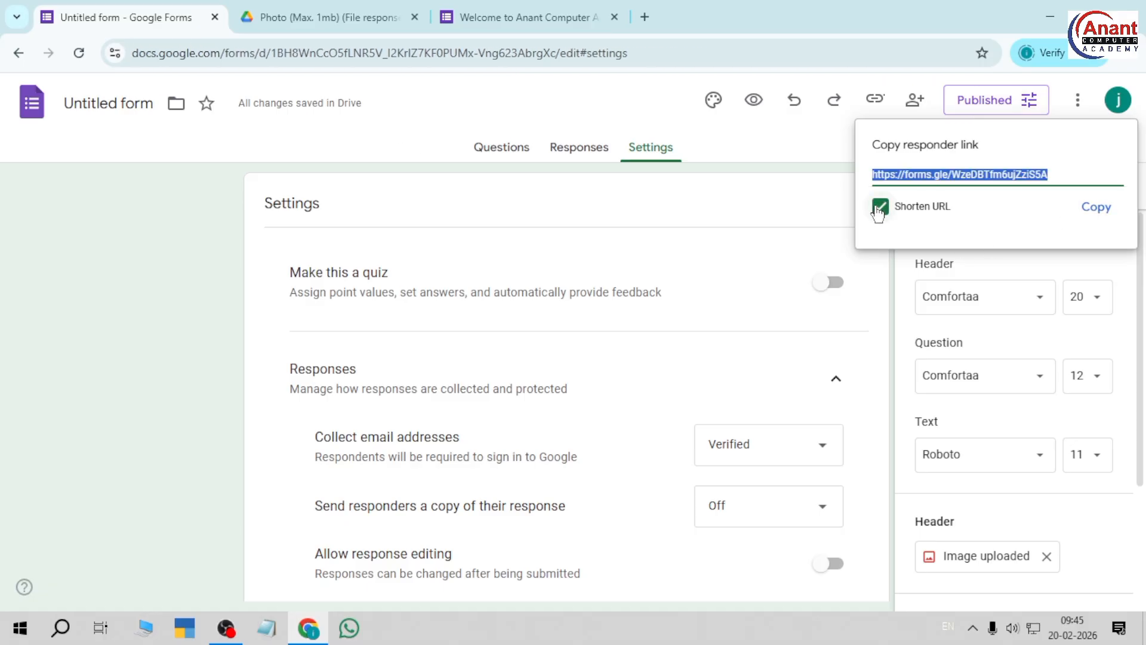
{"action": "left_click", "coordinate": [1106, 218]}
{"action": "left_click", "coordinate": [489, 25]}
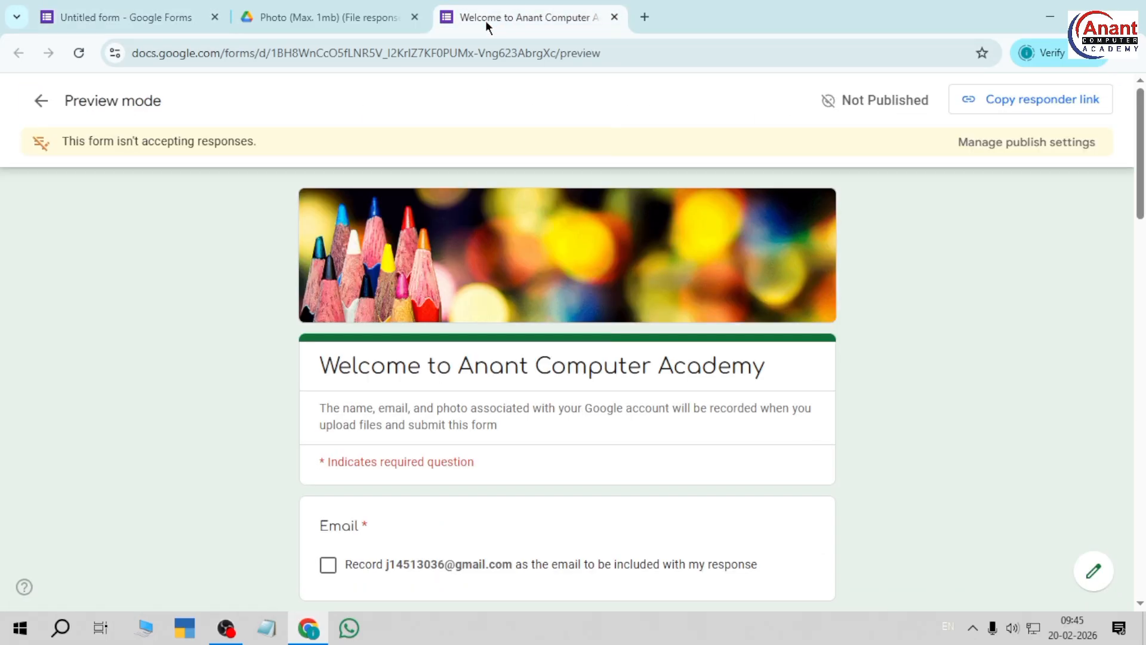
{"action": "left_click", "coordinate": [78, 52]}
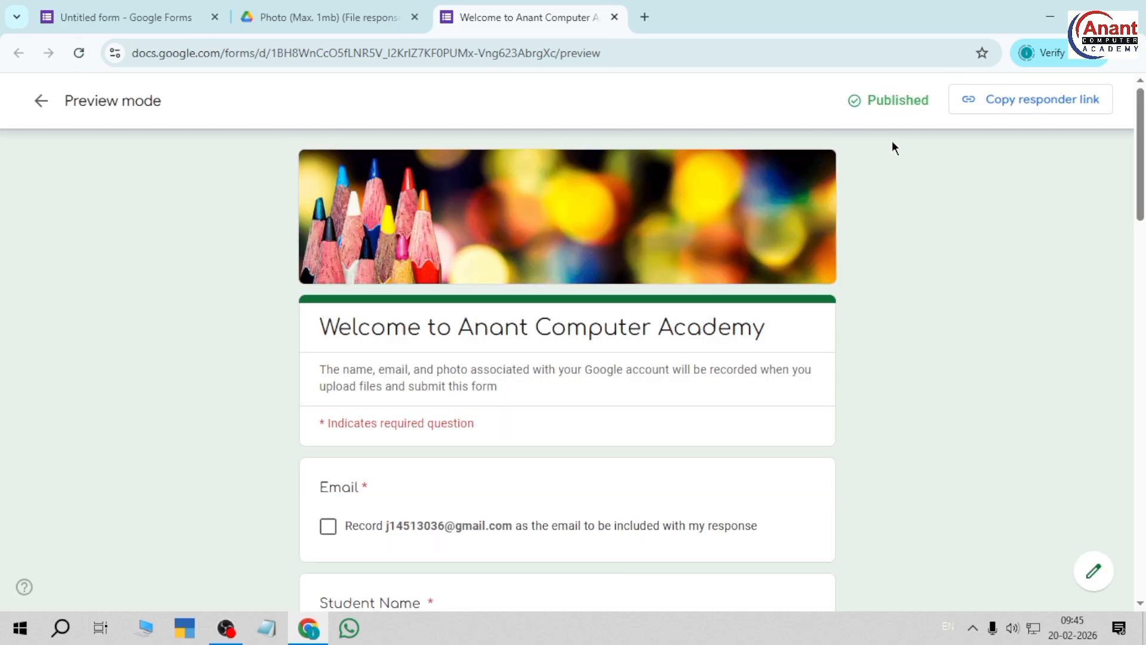
{"action": "left_click", "coordinate": [131, 17]}
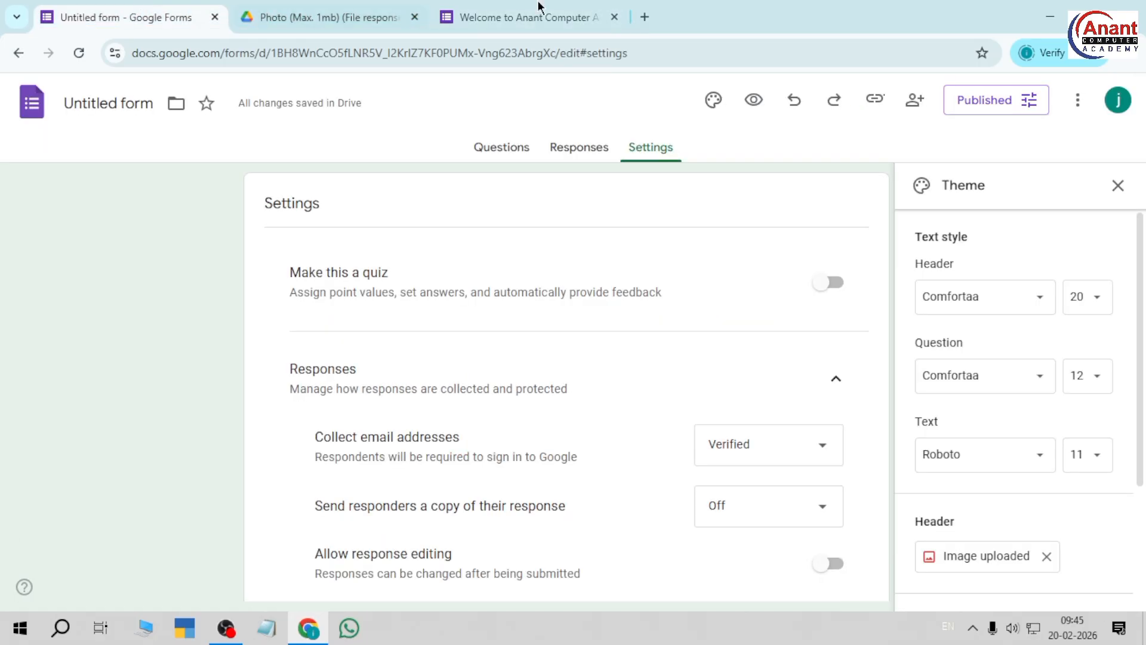
Step: Open Gmail in a new browser tab
{"action": "left_click", "coordinate": [645, 16]}
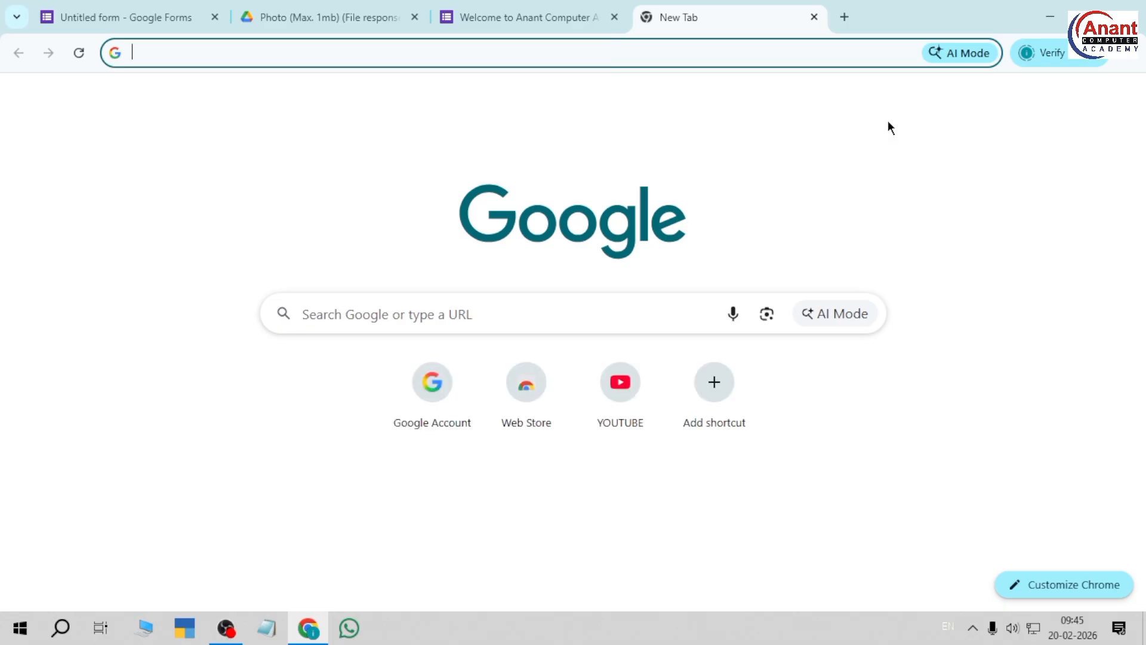
{"action": "left_click", "coordinate": [931, 97]}
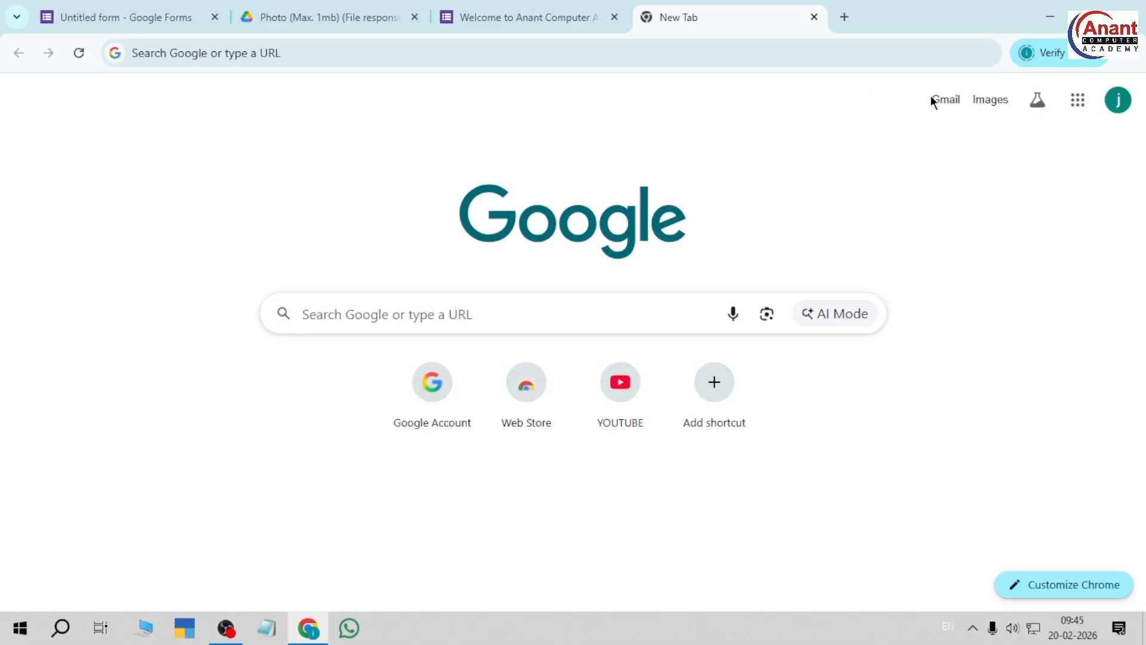
{"action": "left_click", "coordinate": [945, 100]}
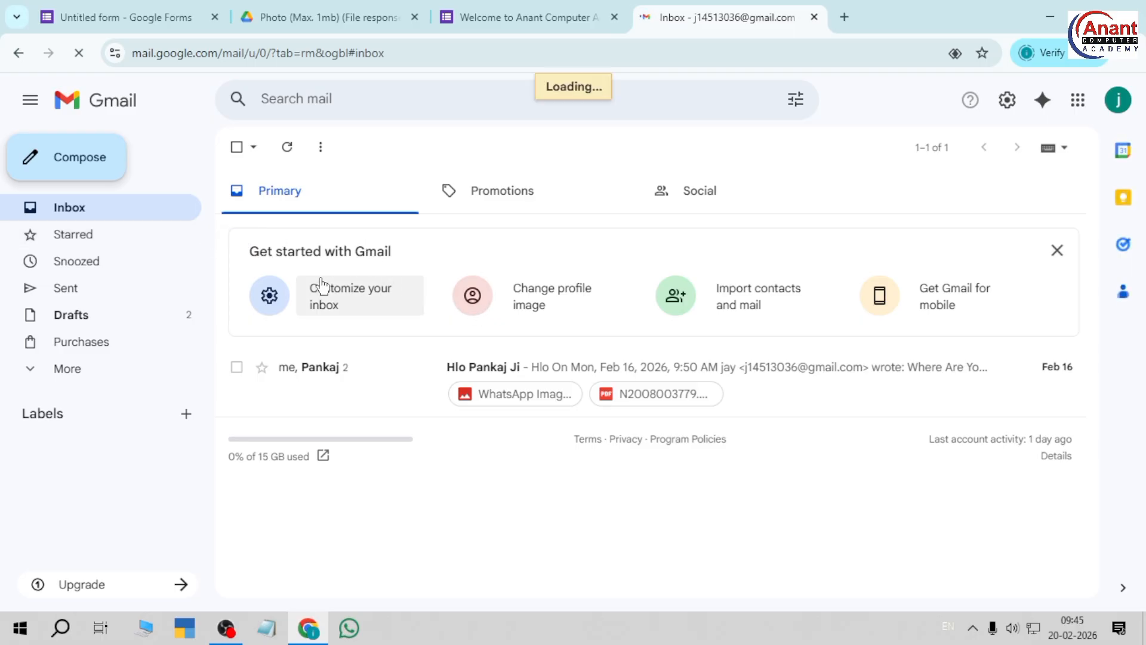
Step: Compose an email to the suggested contact, paste the shortened form link as the subject and send it
{"action": "left_click", "coordinate": [113, 173]}
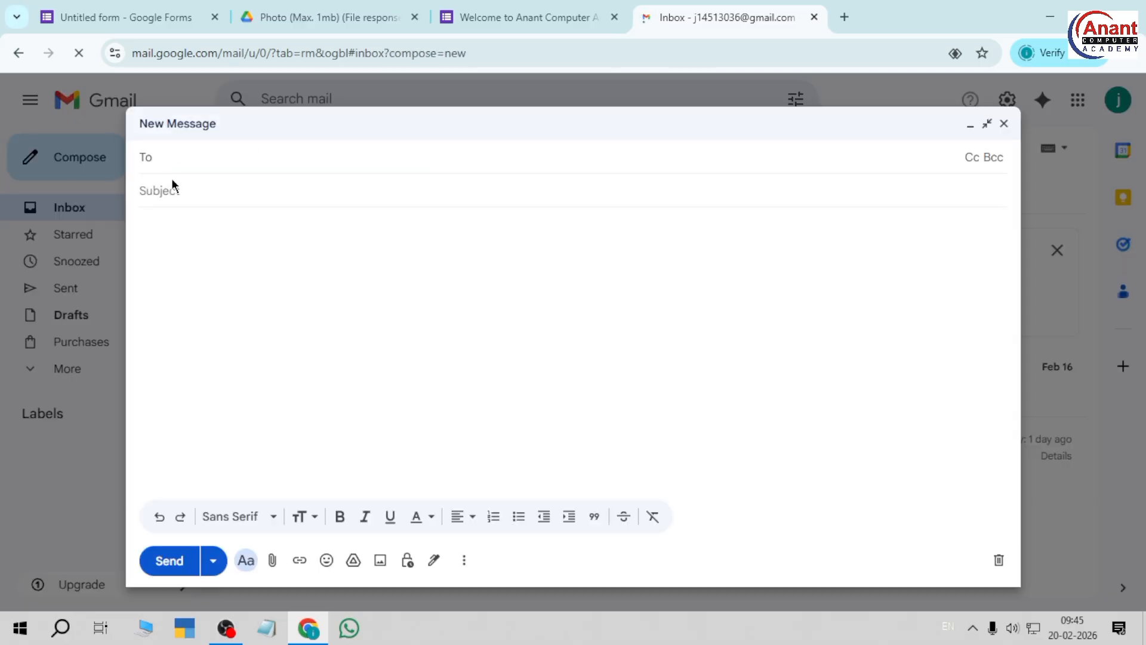
{"action": "type", "text": "m"}
{"action": "left_click", "coordinate": [179, 197]}
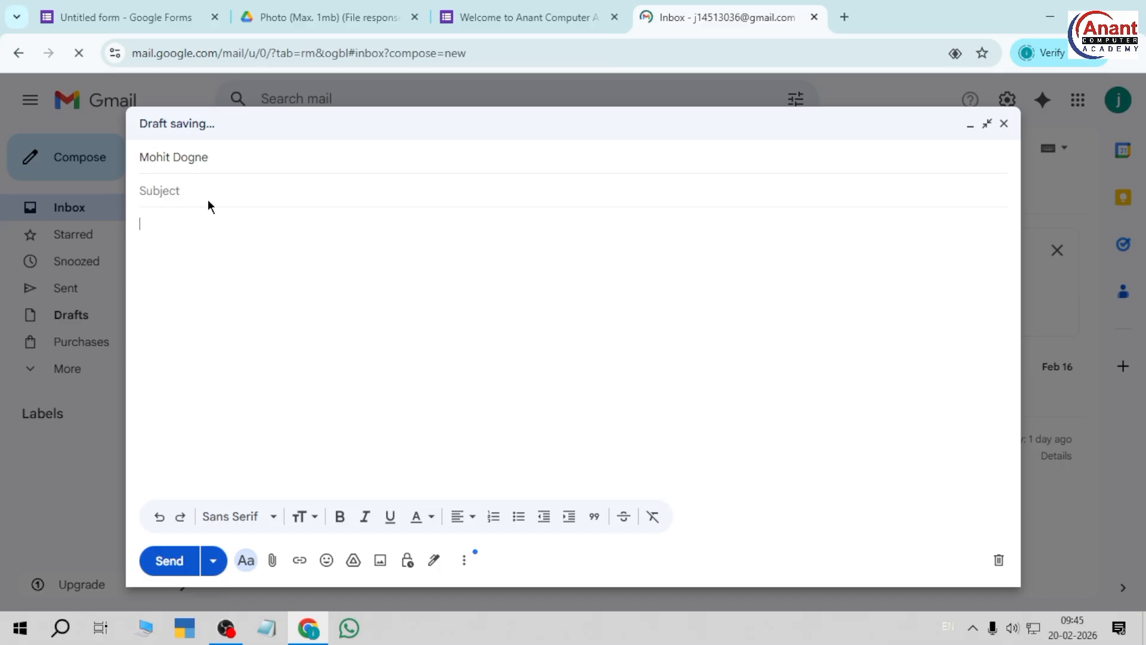
{"action": "left_click", "coordinate": [207, 191]}
{"action": "key", "text": "ctrl+v"}
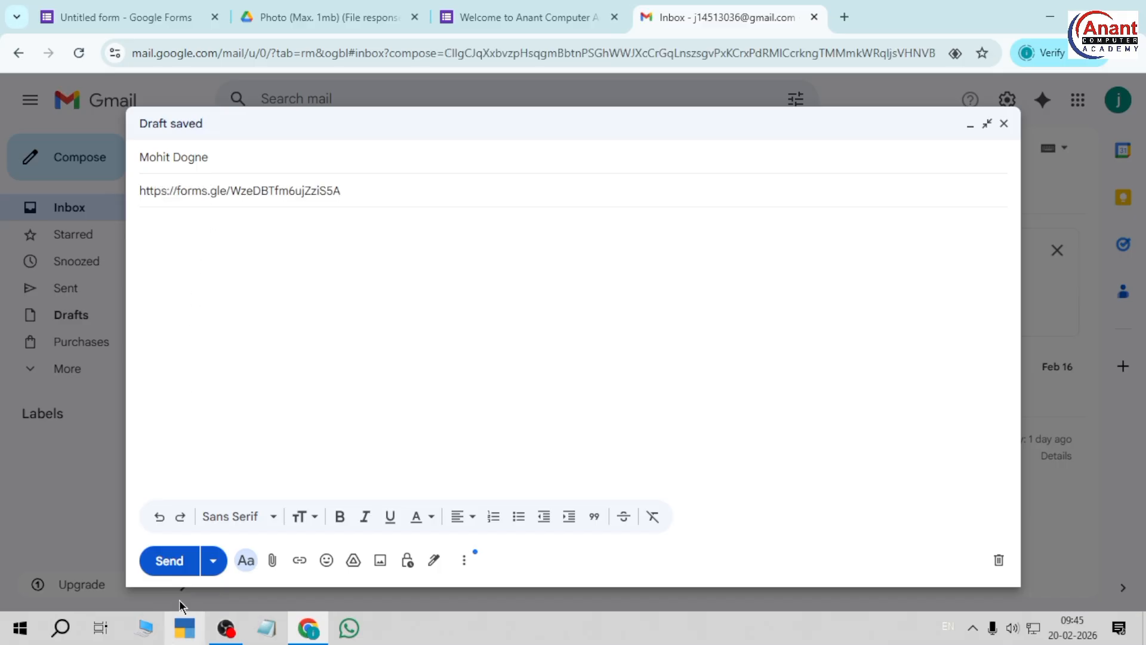
{"action": "left_click", "coordinate": [169, 560]}
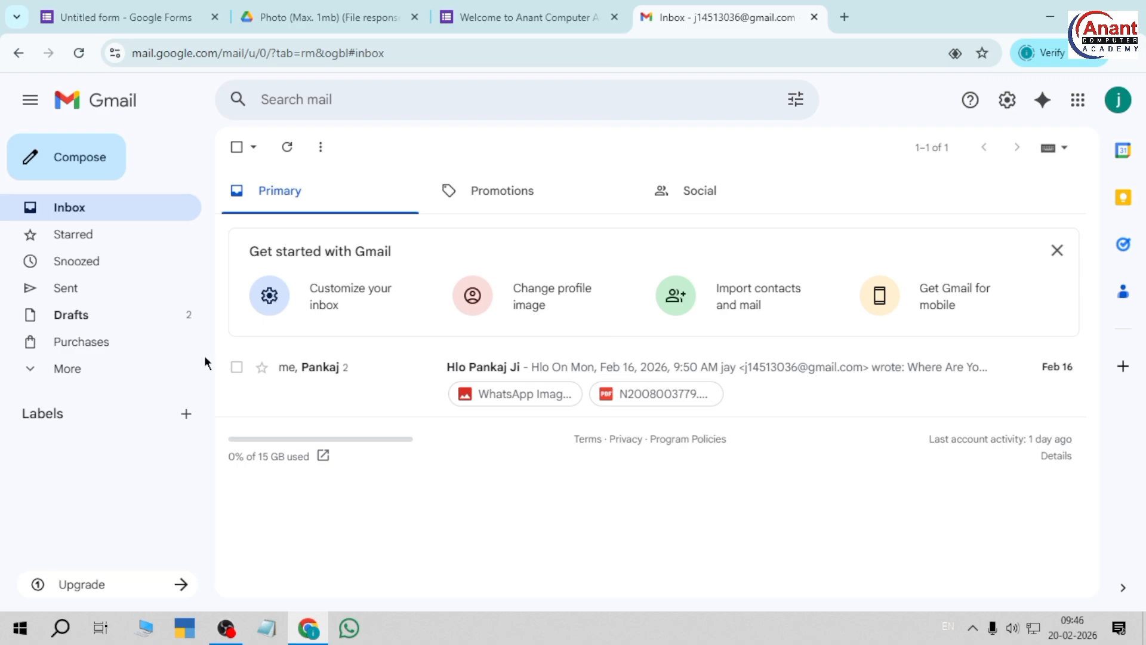
Step: Look at the published form's preview, and go back to the response settings in the form editor
{"action": "left_click", "coordinate": [534, 13]}
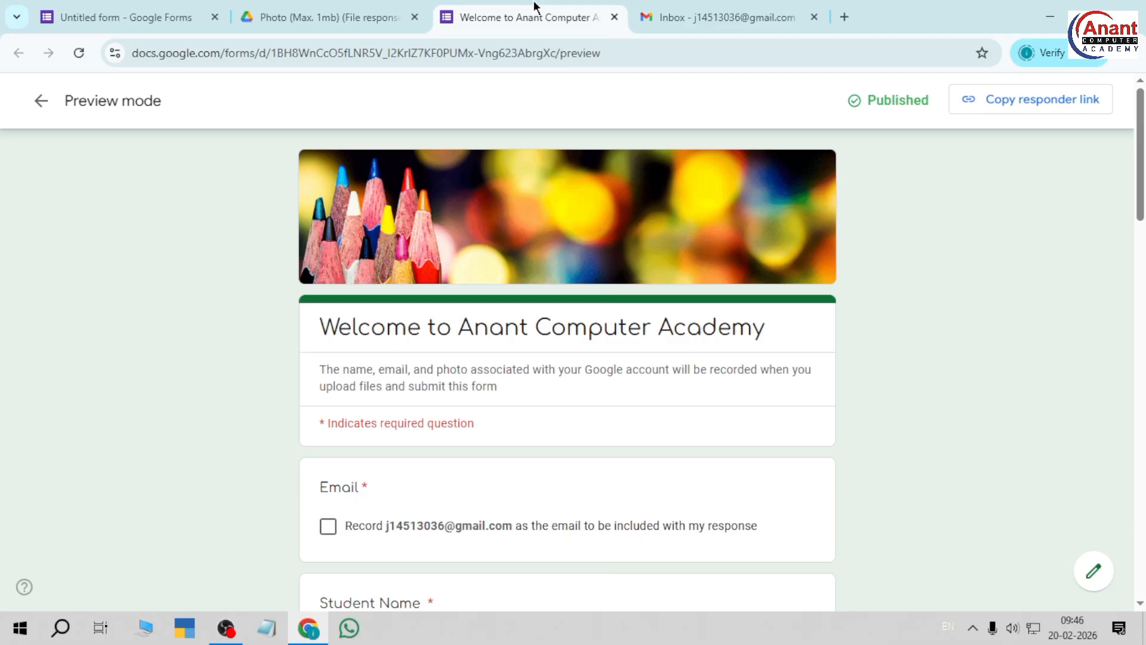
{"action": "left_click", "coordinate": [88, 9]}
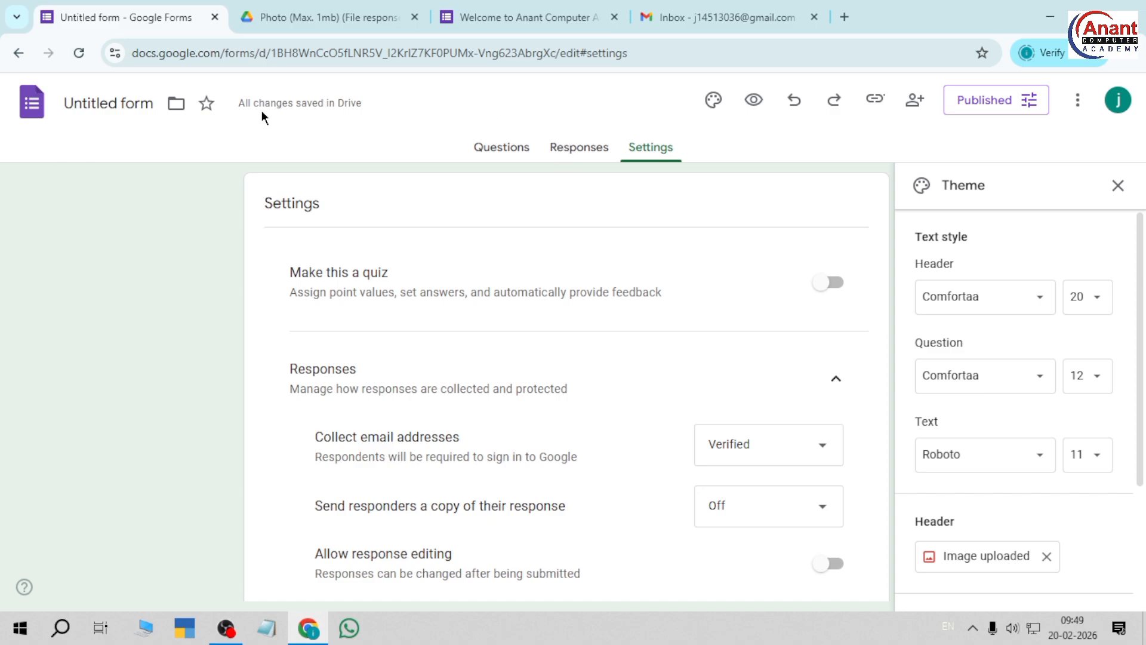
{"action": "scroll", "coordinate": [417, 406], "scroll_direction": "down", "scroll_amount": 3}
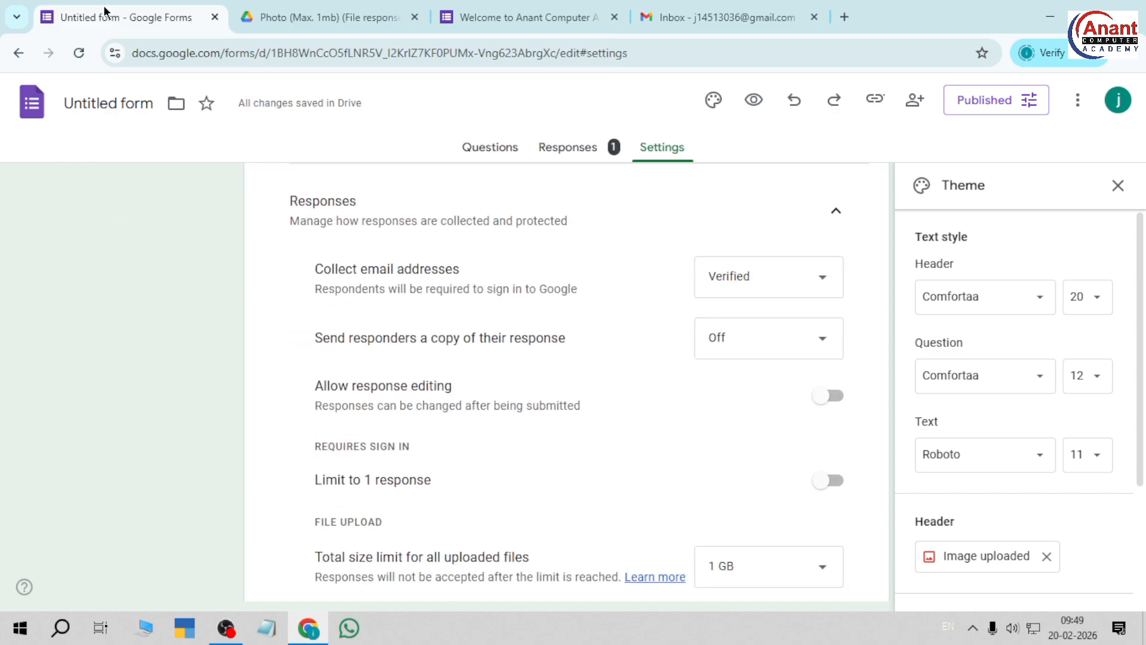
Step: Set the maximum file size of the form's Photo upload question to 10 MB
{"action": "left_click", "coordinate": [480, 147]}
{"action": "scroll", "coordinate": [410, 482], "scroll_direction": "down", "scroll_amount": 15}
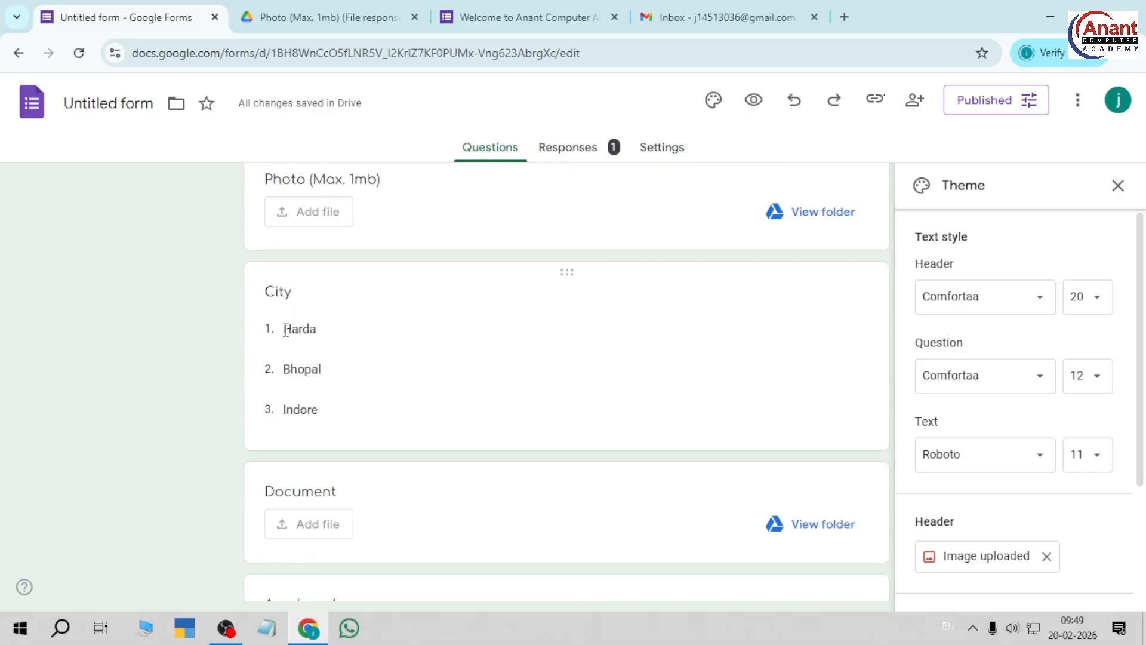
{"action": "scroll", "coordinate": [304, 384], "scroll_direction": "up", "scroll_amount": 3}
{"action": "left_click", "coordinate": [614, 353]}
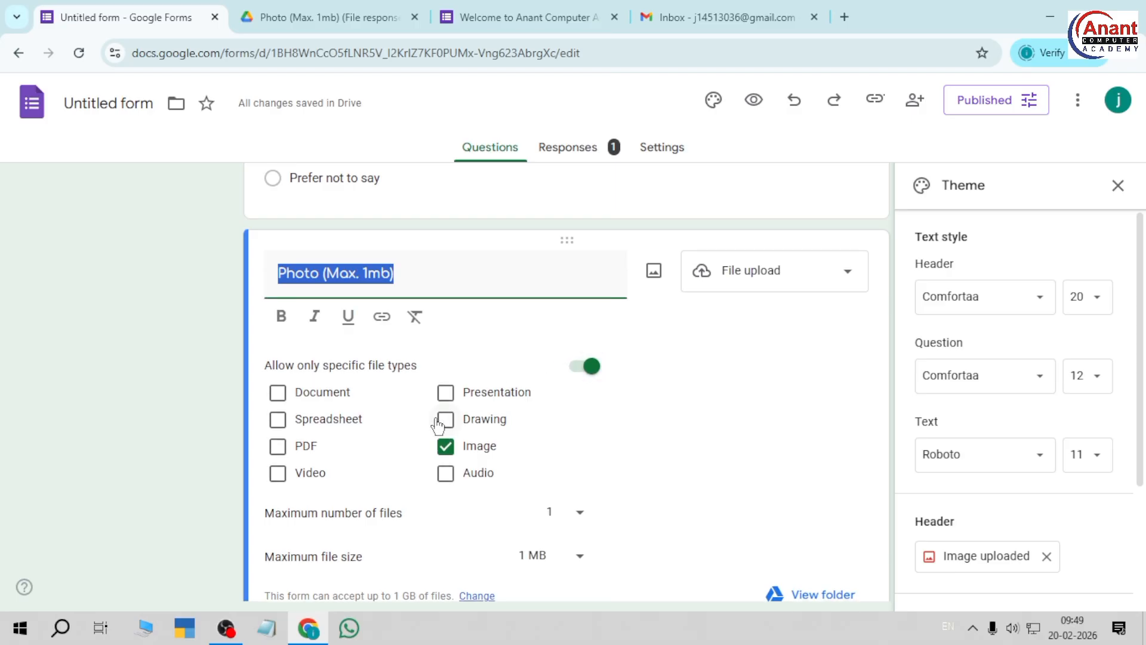
{"action": "left_click", "coordinate": [569, 515]}
{"action": "left_click", "coordinate": [477, 520]}
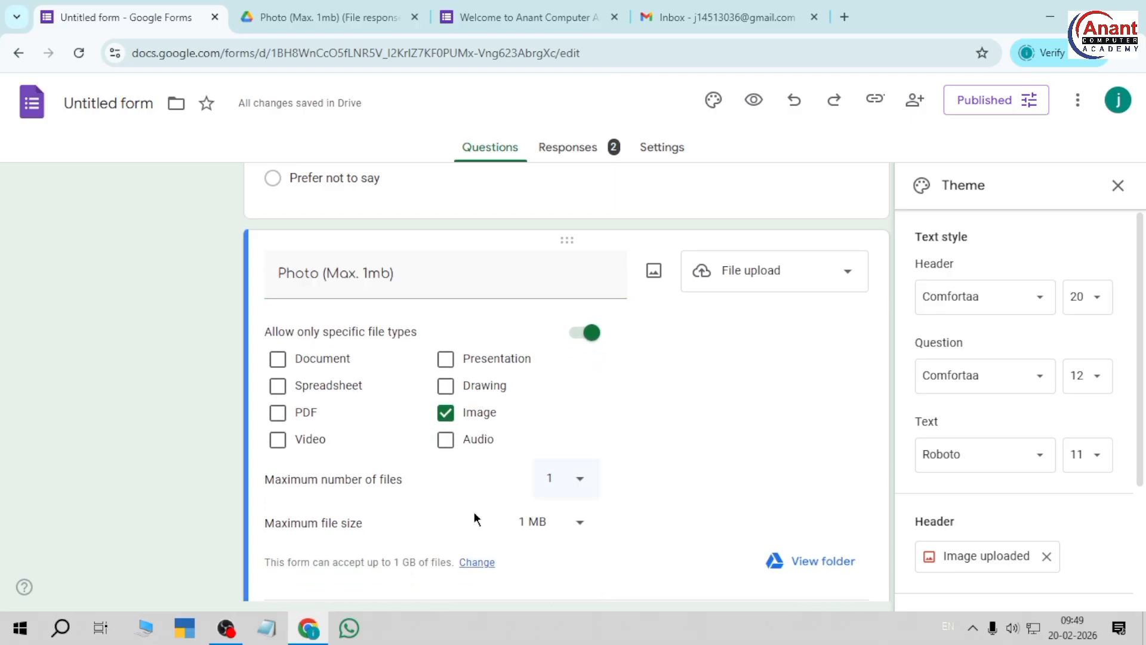
{"action": "left_click", "coordinate": [561, 532]}
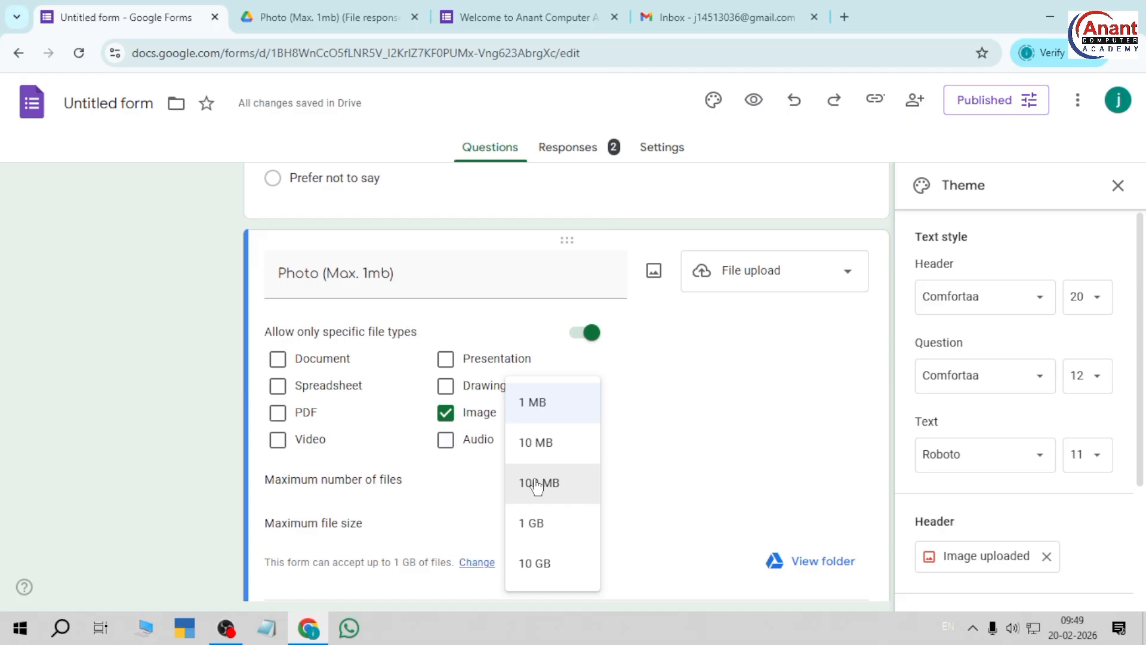
{"action": "left_click", "coordinate": [540, 442]}
Step: Open the Document upload question for editing and open its maximum file size choices
{"action": "scroll", "coordinate": [524, 430], "scroll_direction": "up", "scroll_amount": 5}
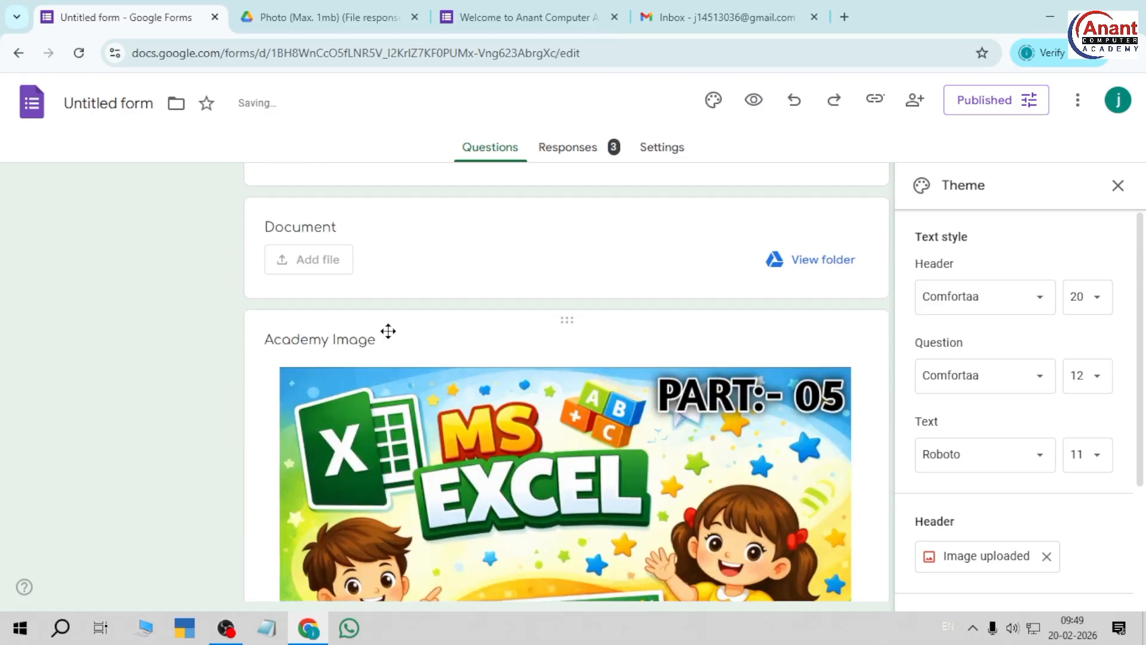
{"action": "scroll", "coordinate": [389, 330], "scroll_direction": "up", "scroll_amount": 3}
{"action": "left_click", "coordinate": [386, 448]}
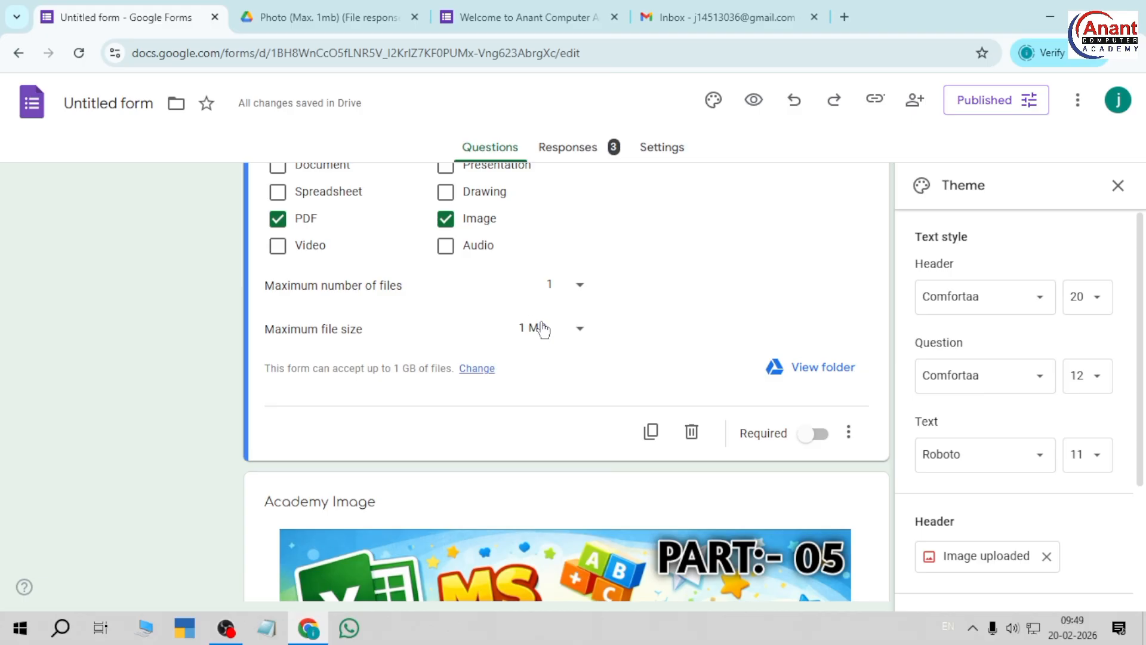
{"action": "left_click", "coordinate": [543, 328]}
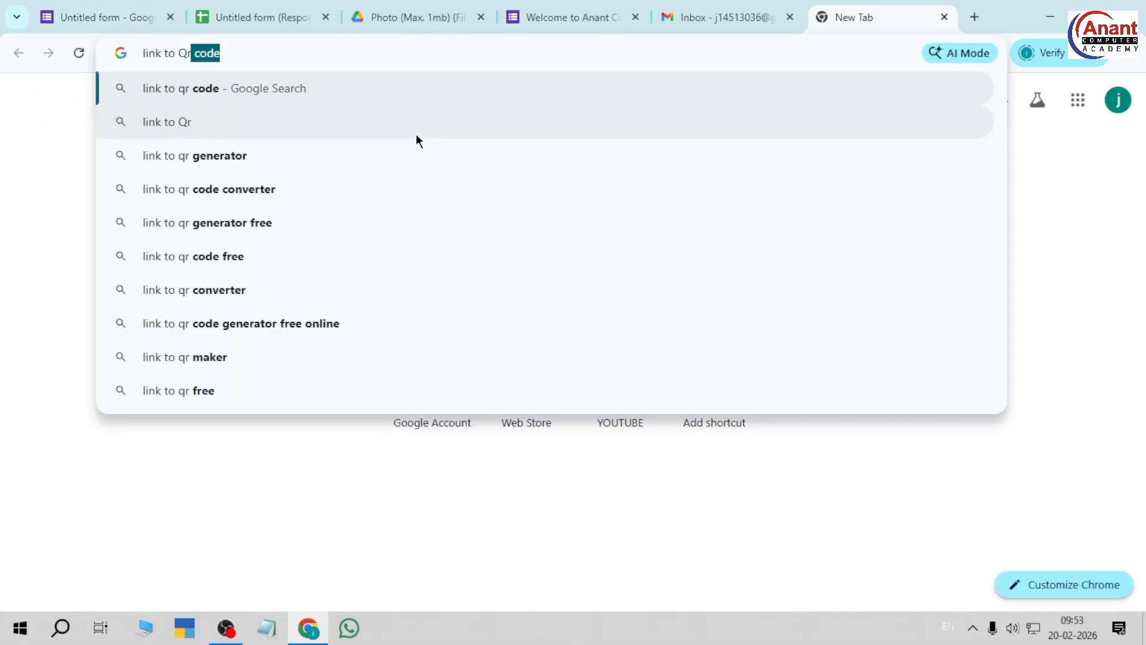
Step: Search the web for "link to qr code generator" and look through the results
{"action": "key", "text": "Right"}
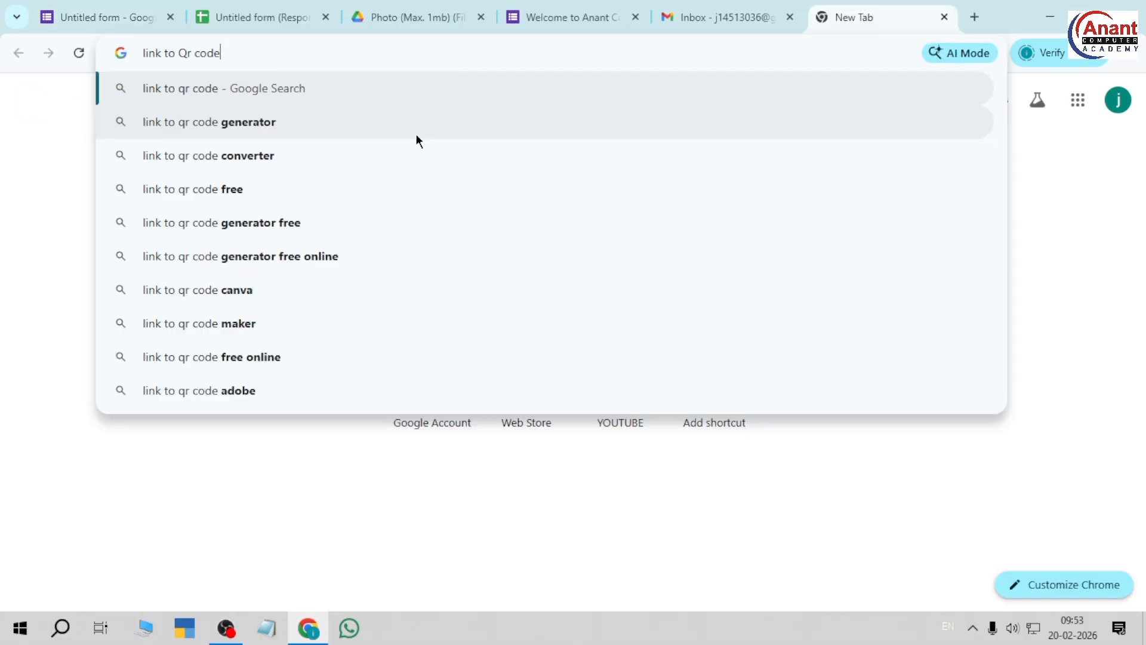
{"action": "key", "text": "Down"}
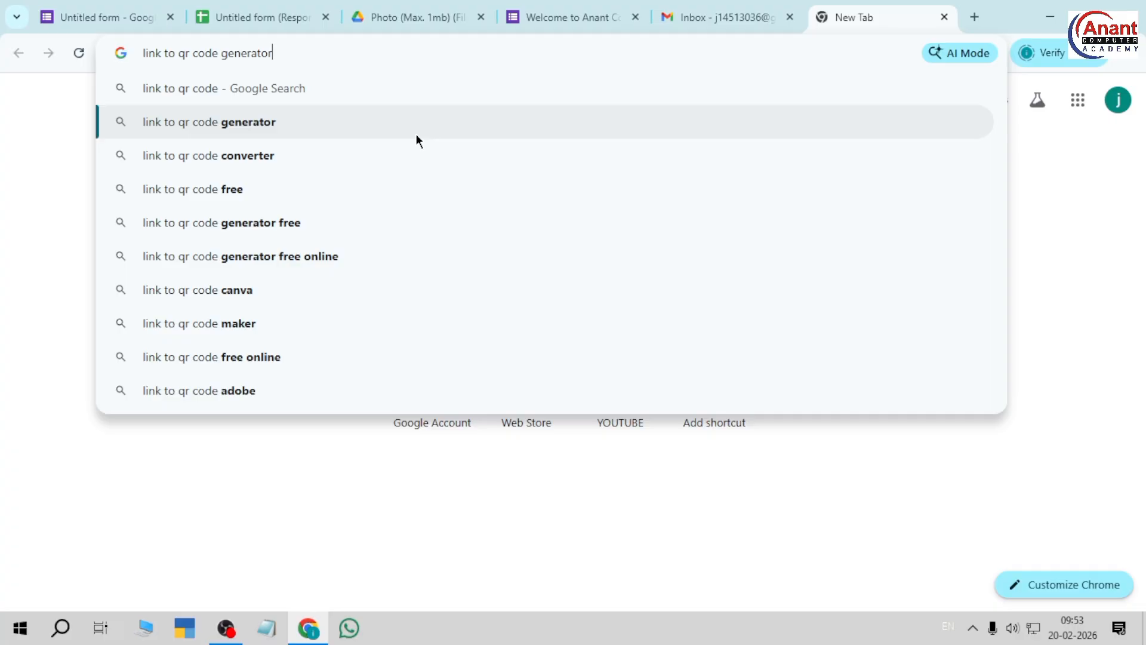
{"action": "key", "text": "Return"}
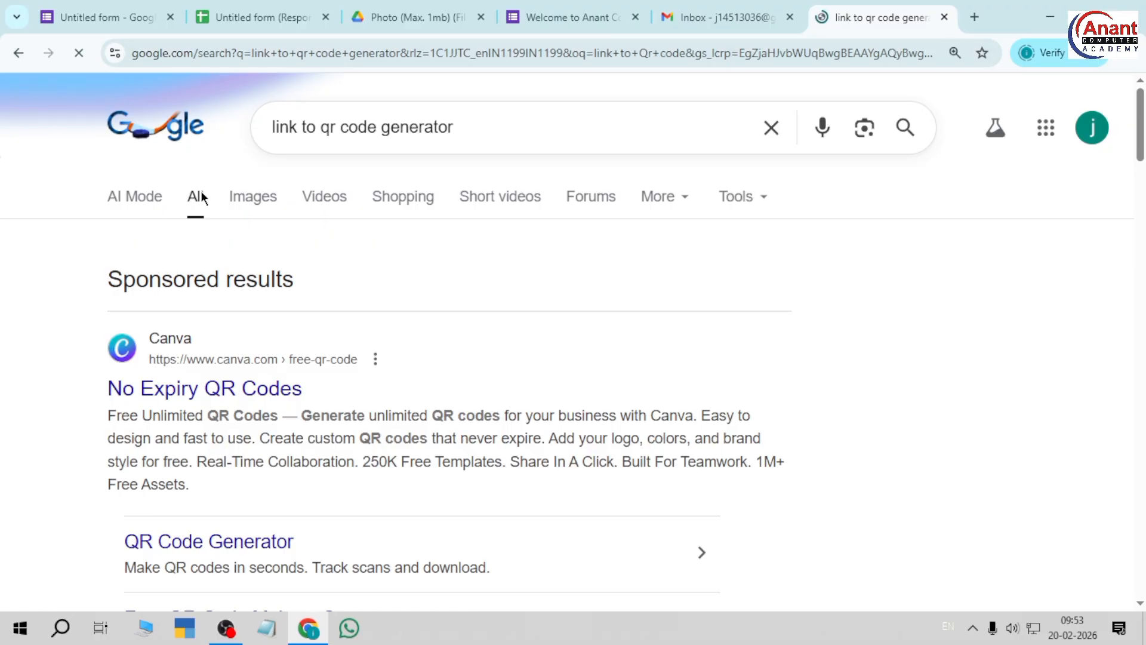
{"action": "scroll", "coordinate": [132, 297], "scroll_direction": "down", "scroll_amount": 3}
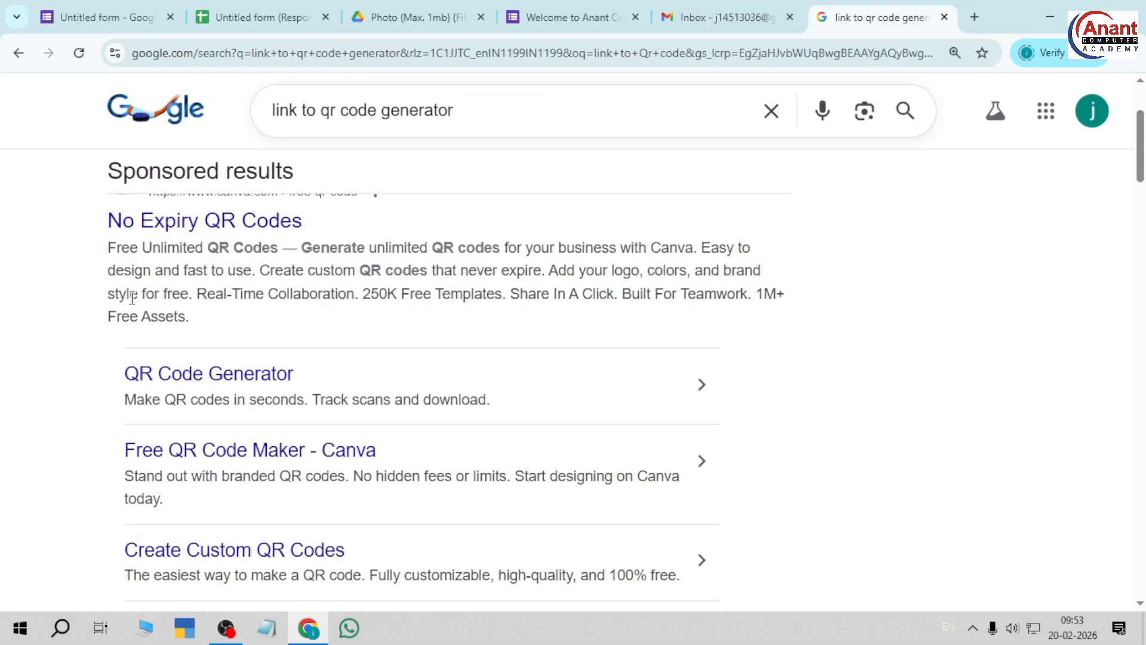
{"action": "scroll", "coordinate": [150, 245], "scroll_direction": "up", "scroll_amount": 2}
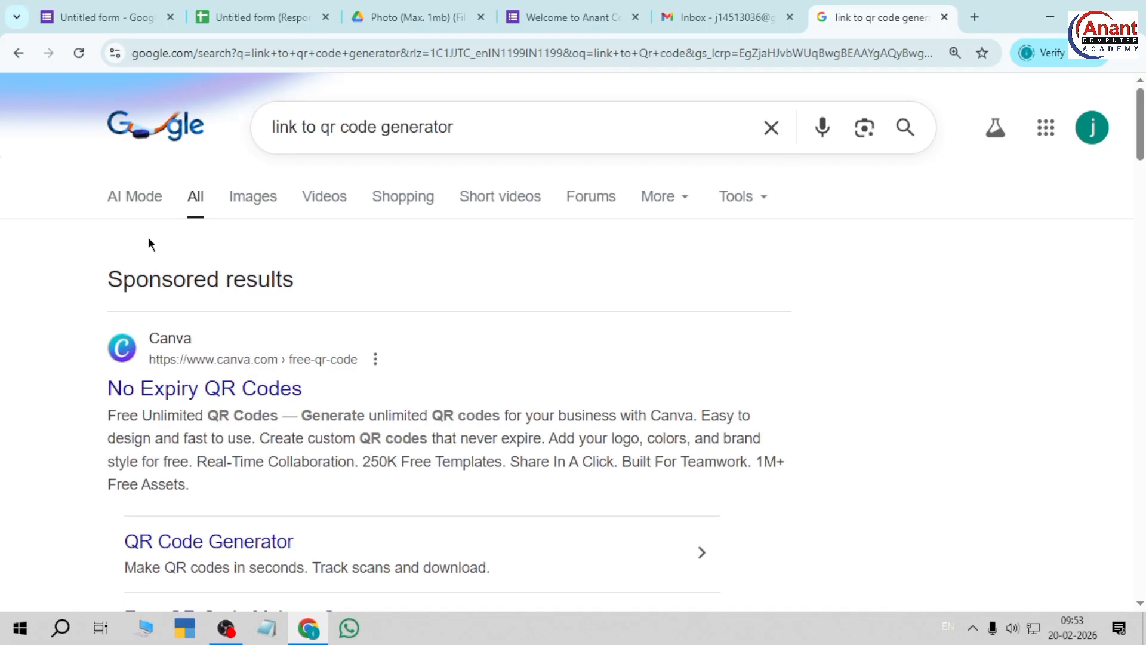
{"action": "scroll", "coordinate": [149, 250], "scroll_direction": "down", "scroll_amount": 6}
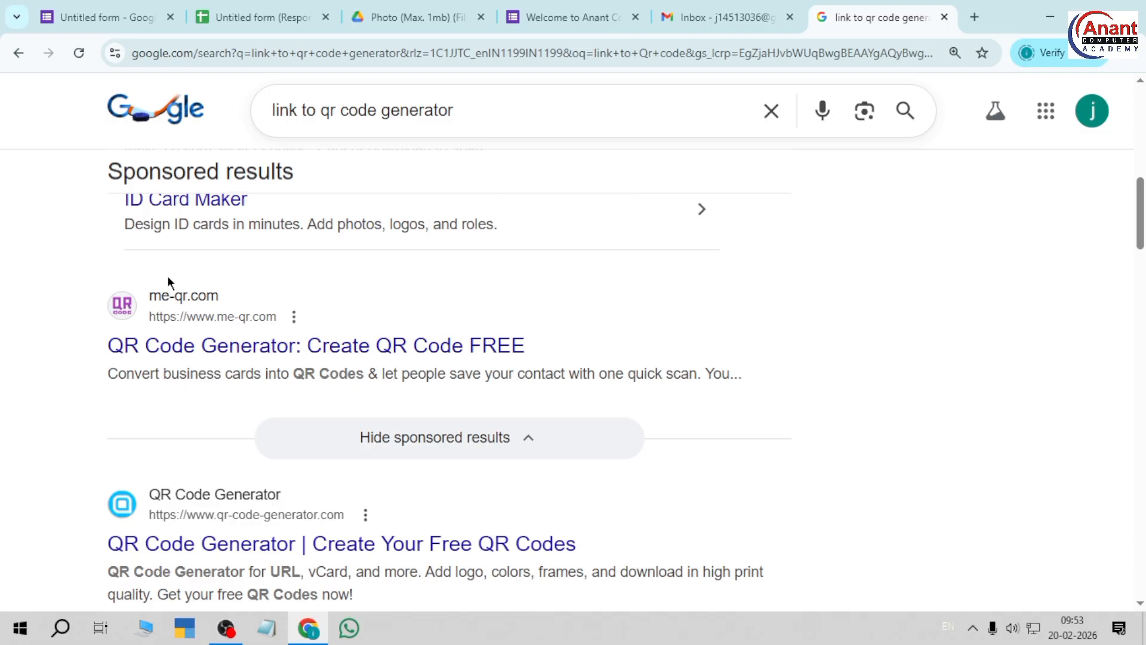
{"action": "scroll", "coordinate": [138, 425], "scroll_direction": "up", "scroll_amount": 8}
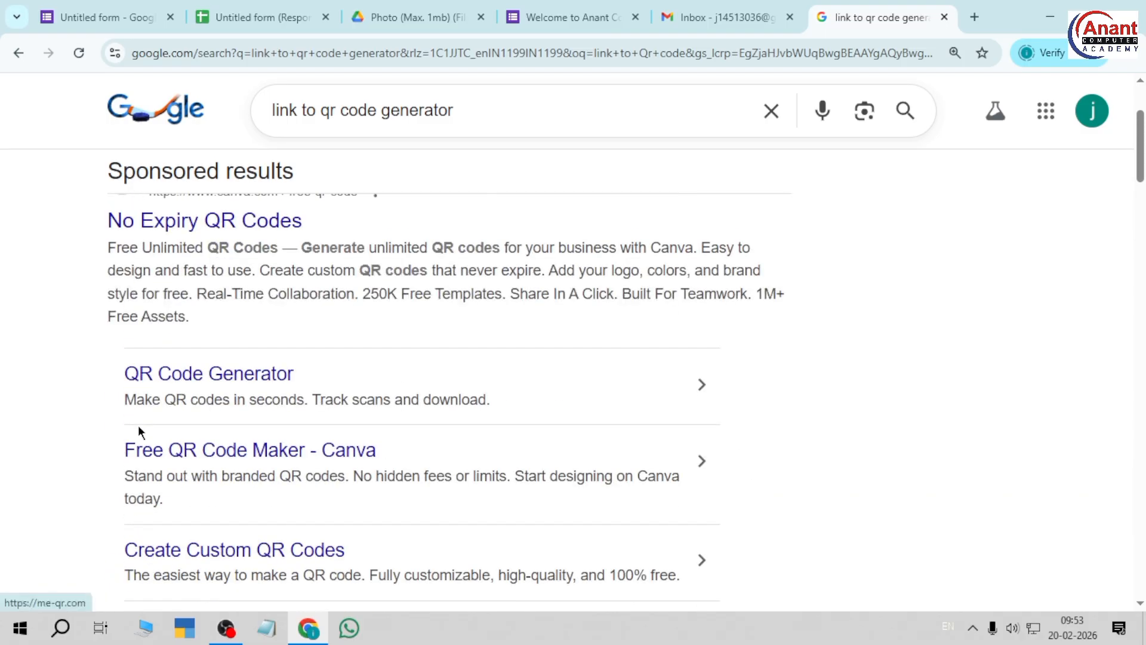
Step: Try Canva's free QR code generator from the sponsored result, and return to the search results
{"action": "left_click", "coordinate": [181, 391]}
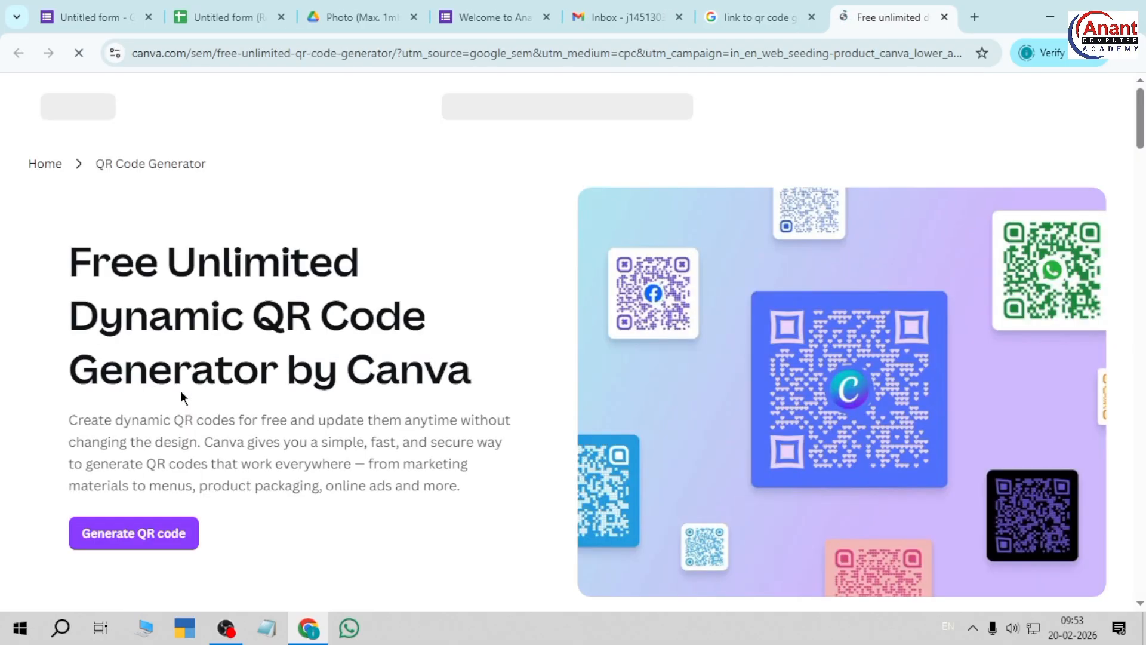
{"action": "left_click", "coordinate": [139, 546]}
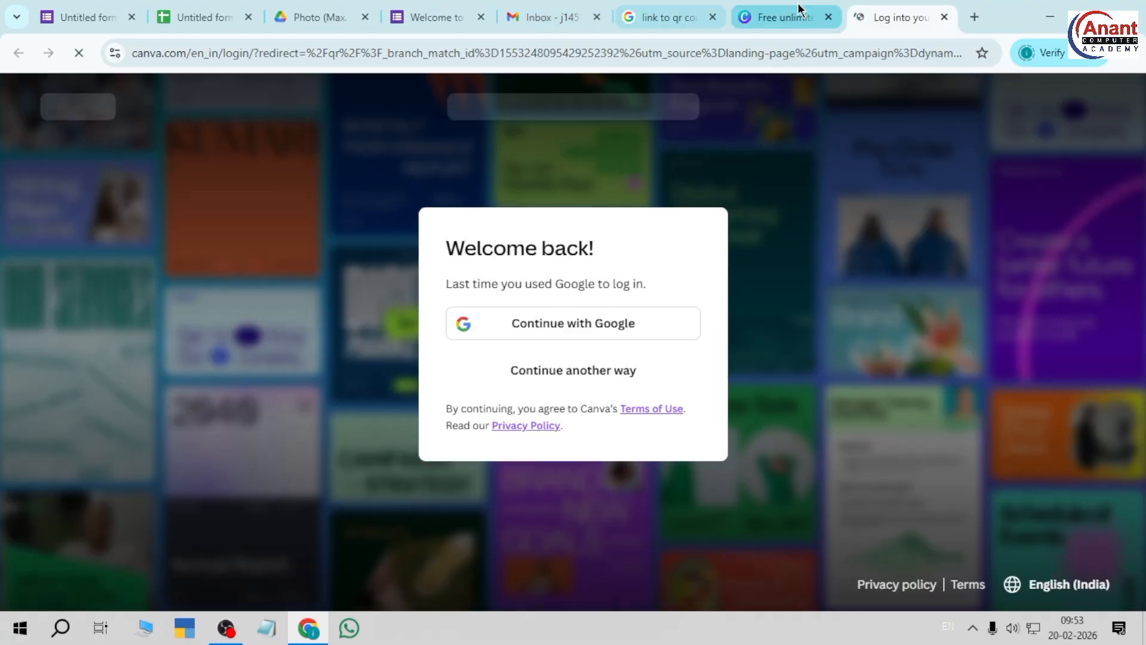
{"action": "left_click", "coordinate": [805, 8]}
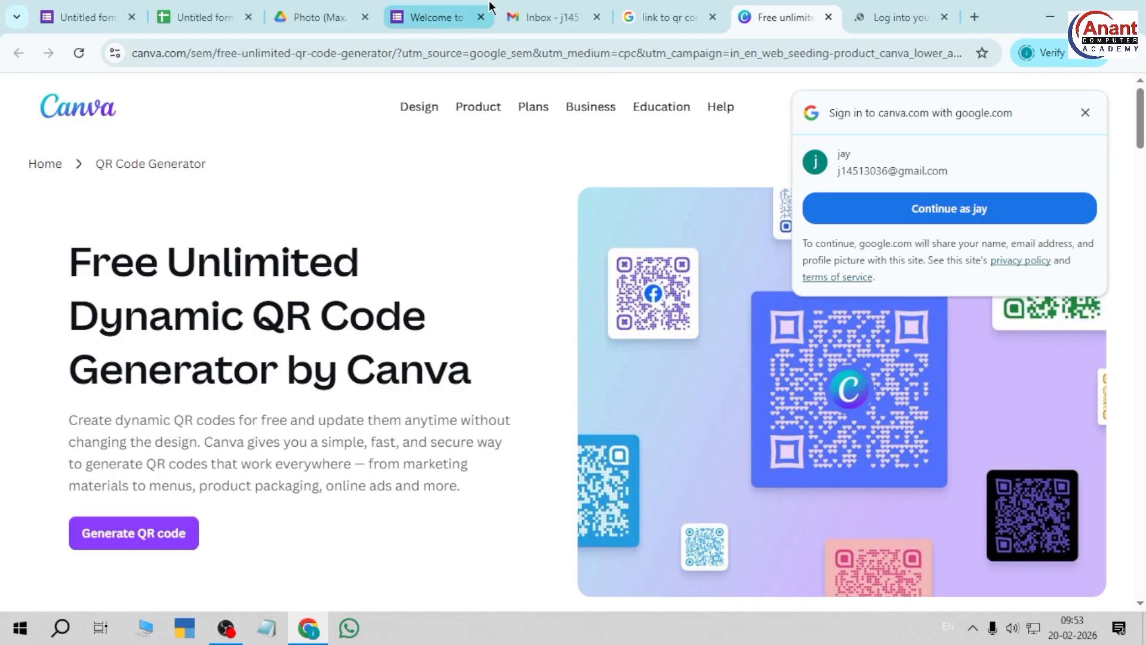
{"action": "left_click", "coordinate": [675, 18]}
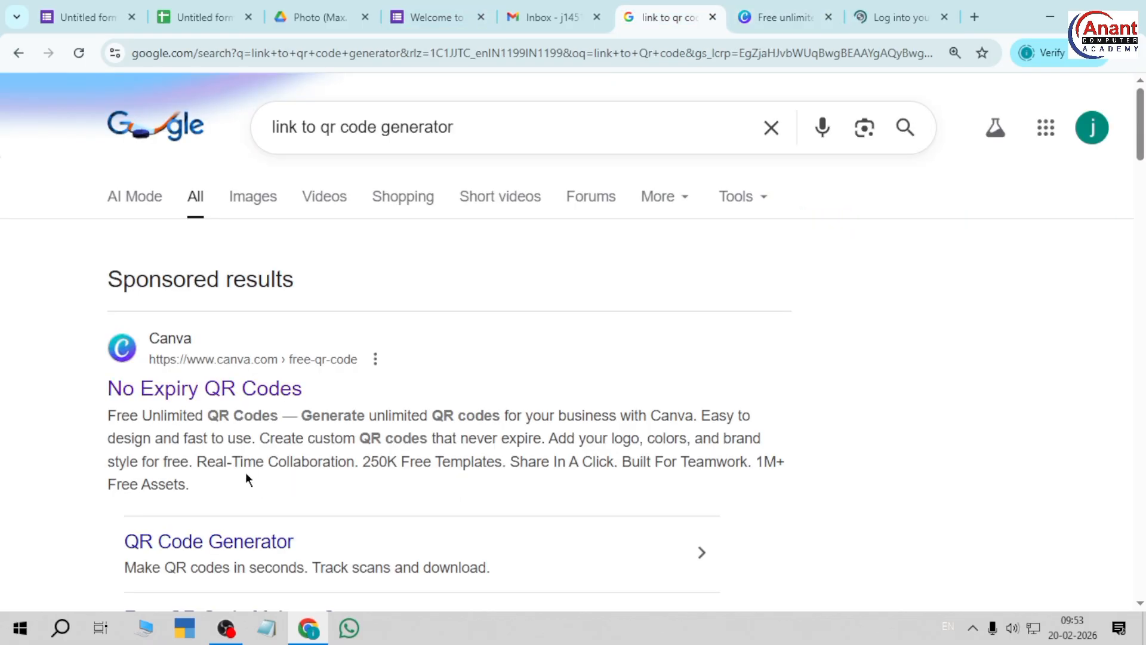
Step: Open the me-qr.com generator from the search results and start a QR code of the URL / Link type
{"action": "scroll", "coordinate": [130, 366], "scroll_direction": "down", "scroll_amount": 2}
{"action": "scroll", "coordinate": [130, 366], "scroll_direction": "down", "scroll_amount": 10}
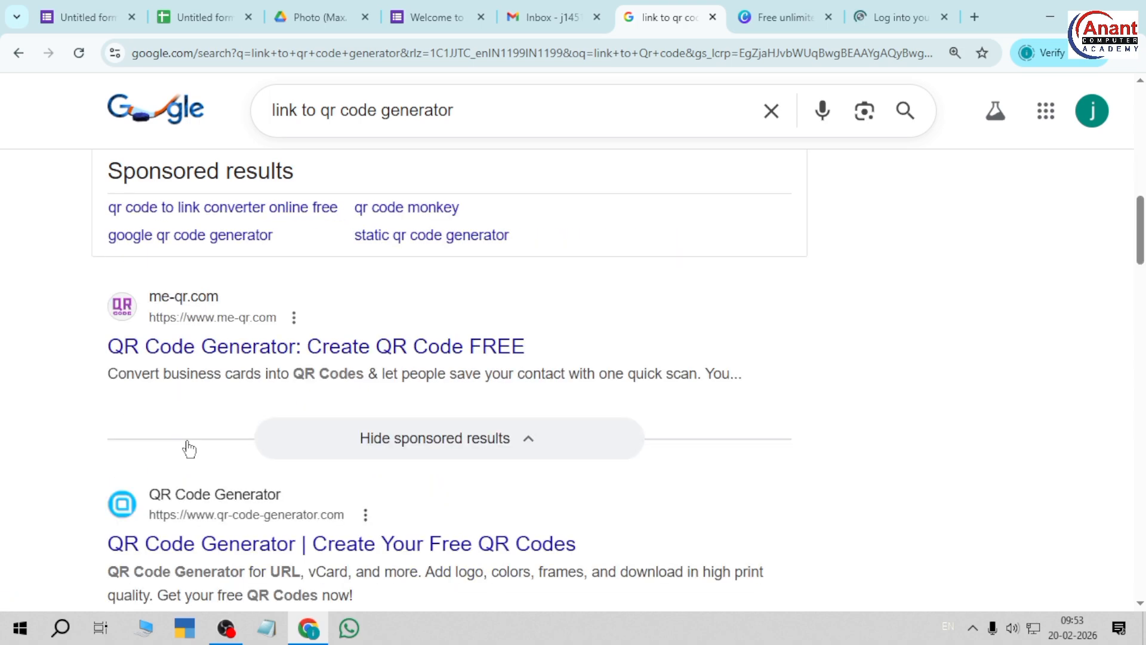
{"action": "left_click", "coordinate": [231, 355]}
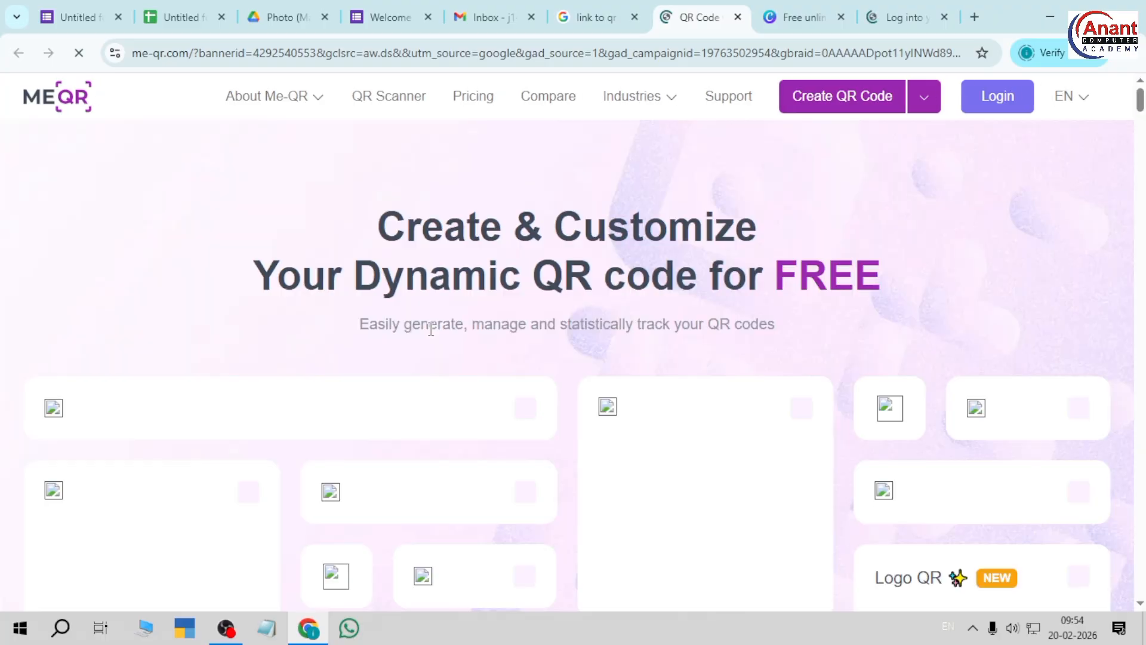
{"action": "scroll", "coordinate": [464, 396], "scroll_direction": "down", "scroll_amount": 3}
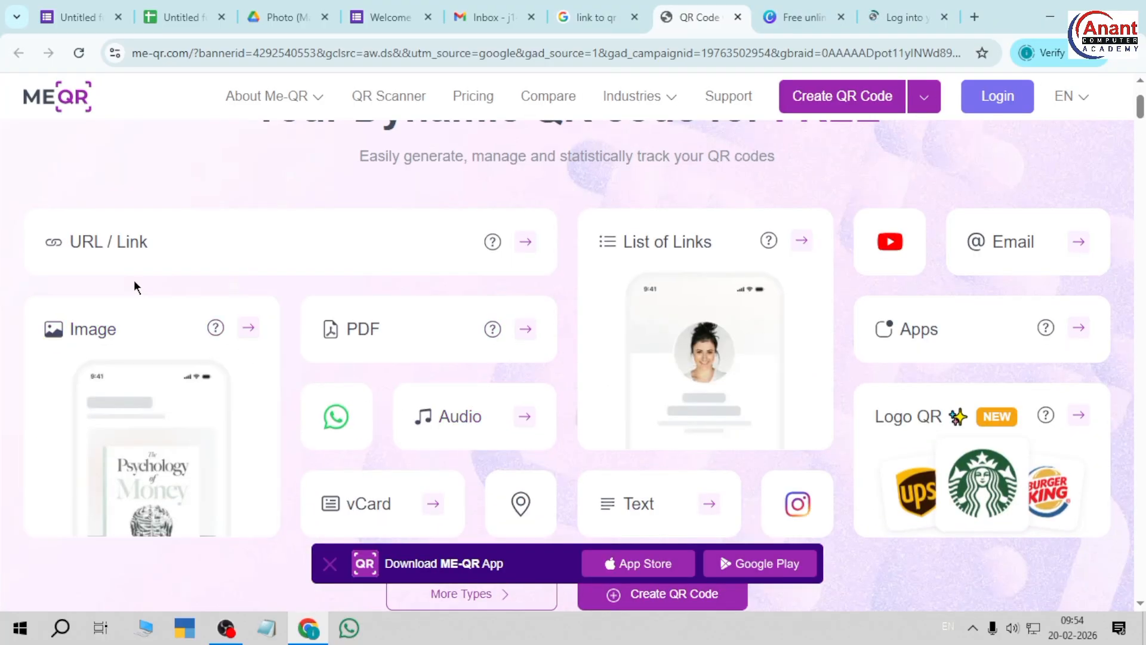
{"action": "left_click", "coordinate": [95, 250]}
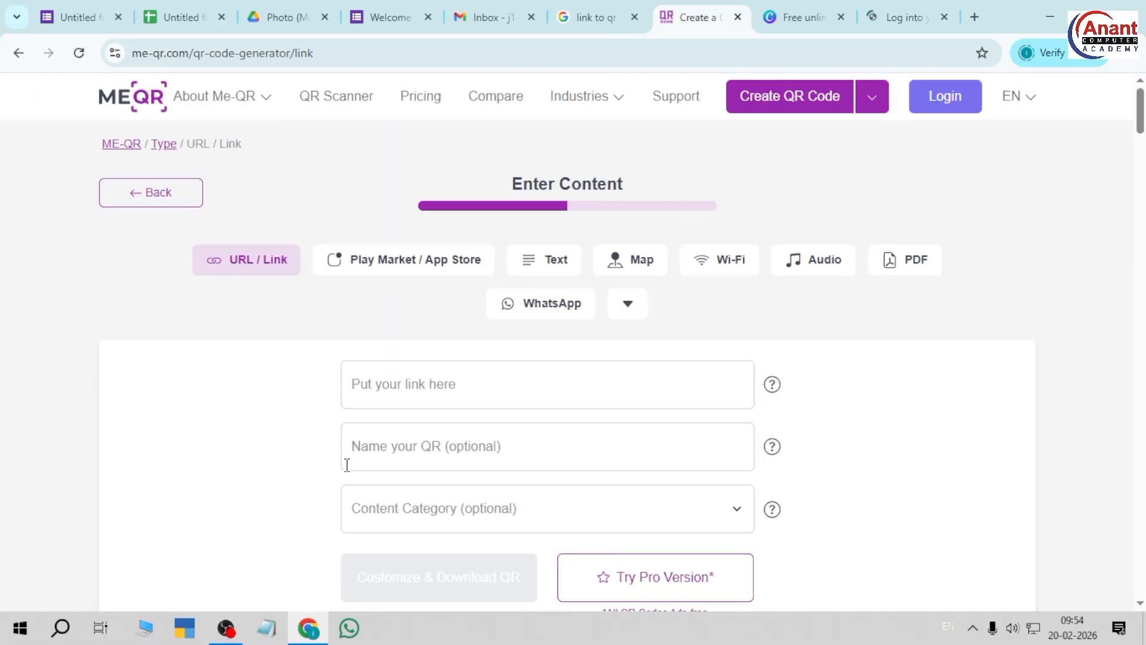
{"action": "left_click", "coordinate": [19, 55]}
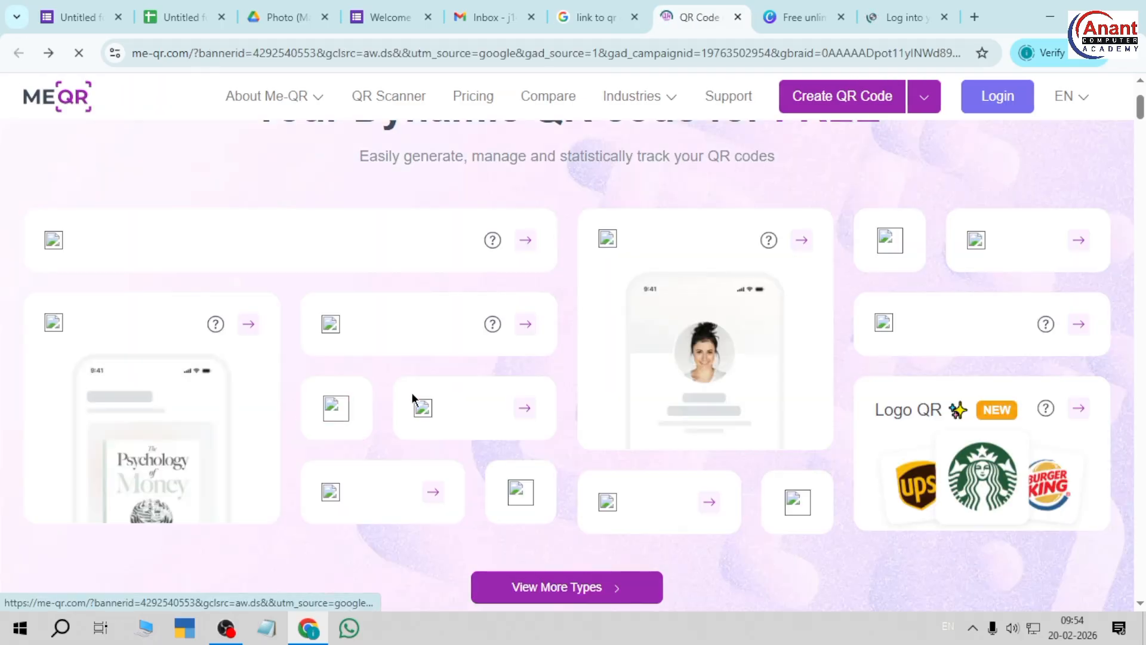
{"action": "left_click", "coordinate": [406, 254]}
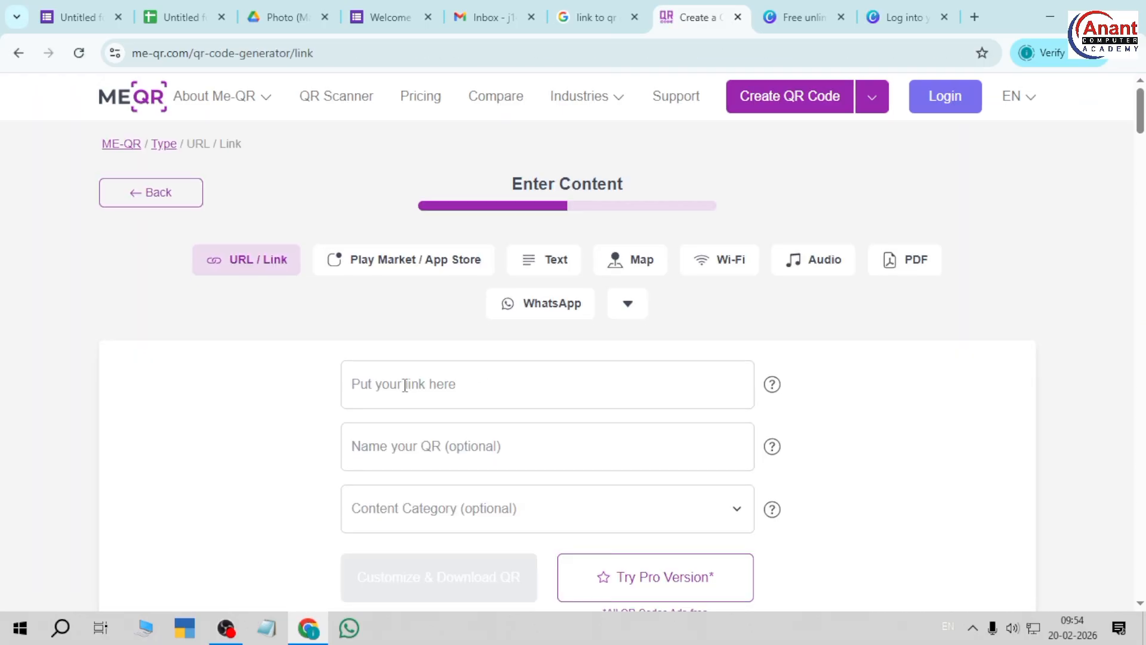
{"action": "left_click", "coordinate": [406, 385]}
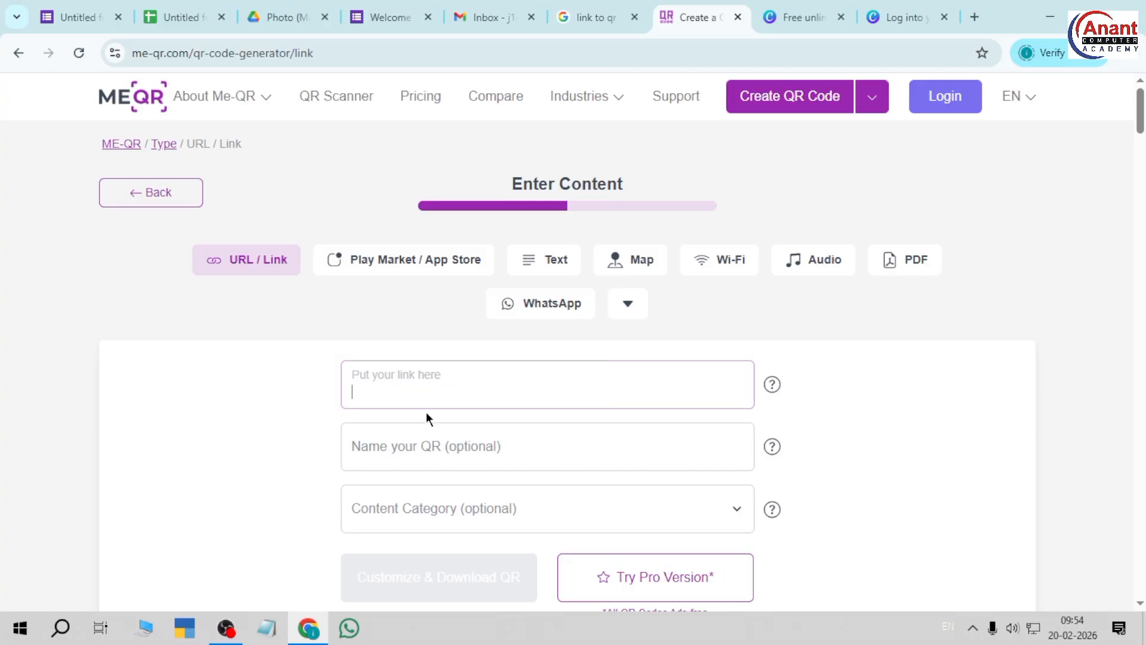
{"action": "type", "text": "https://forms.gle/nEa4eUgYwGTPfEdg6"}
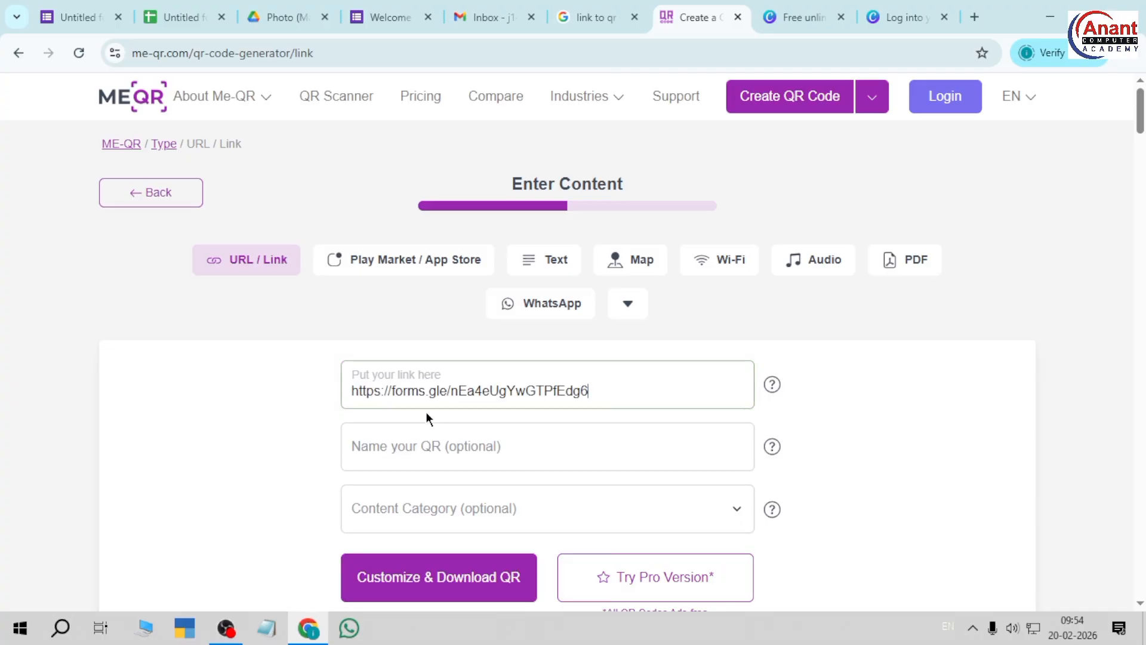
{"action": "left_click", "coordinate": [389, 453]}
{"action": "type", "text": "A"}
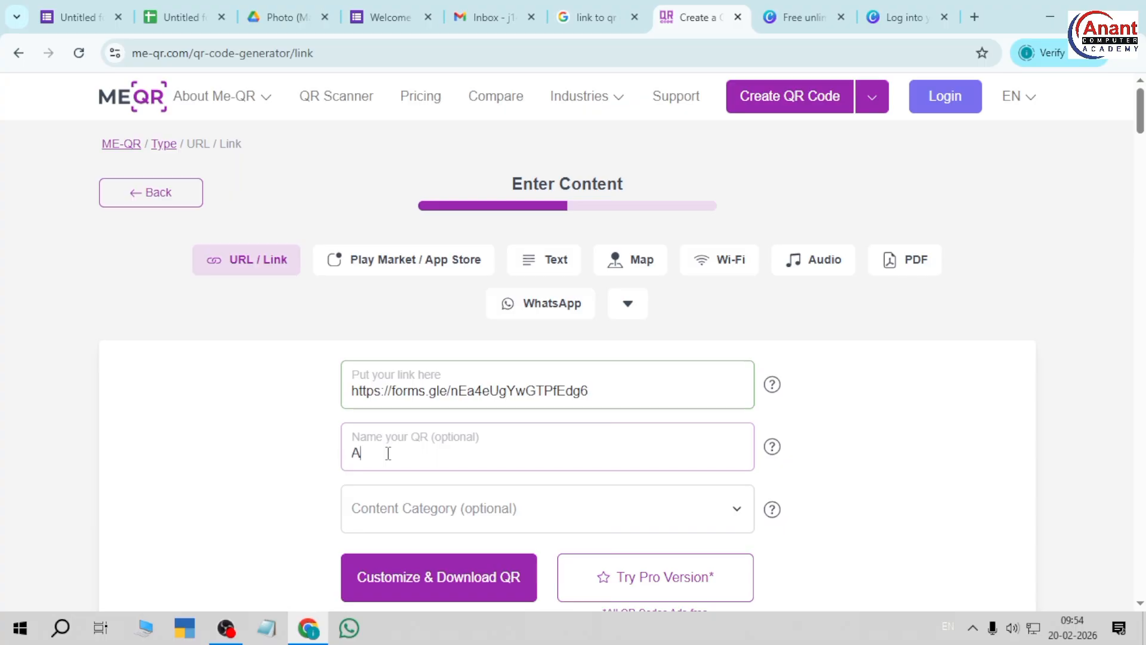
{"action": "type", "text": "nant C"}
{"action": "key", "text": "BackSpace"}
{"action": "type", "text": "Academy"}
Step: Set the QR code's content category to Education and continue to its customization and download page
{"action": "left_click", "coordinate": [445, 508]}
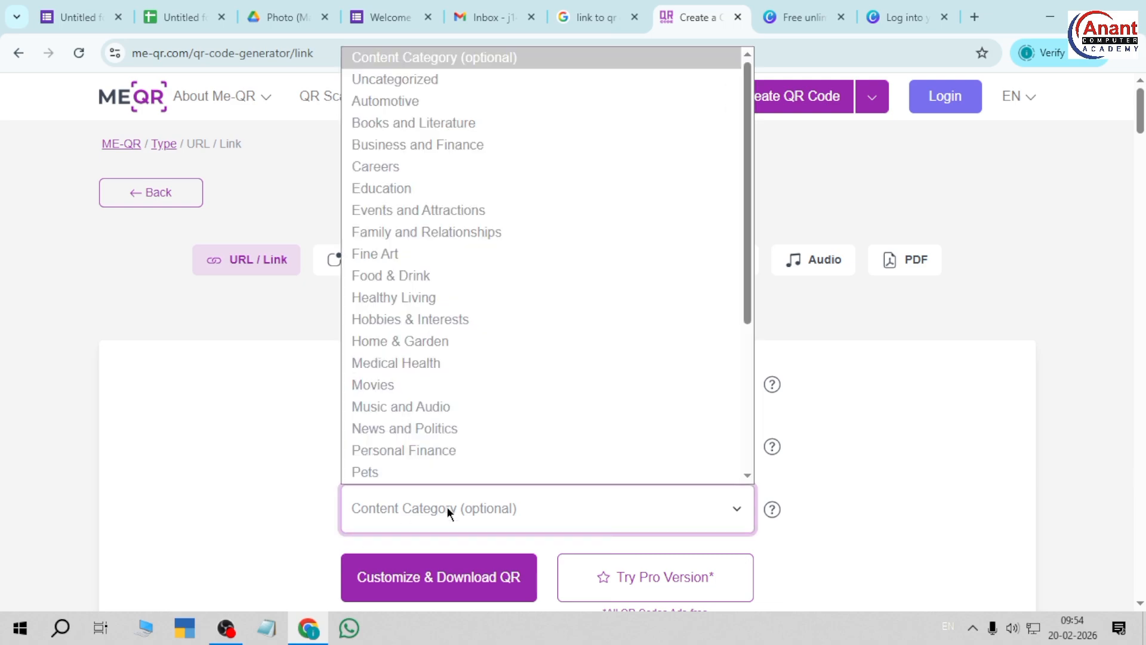
{"action": "key", "text": "e"}
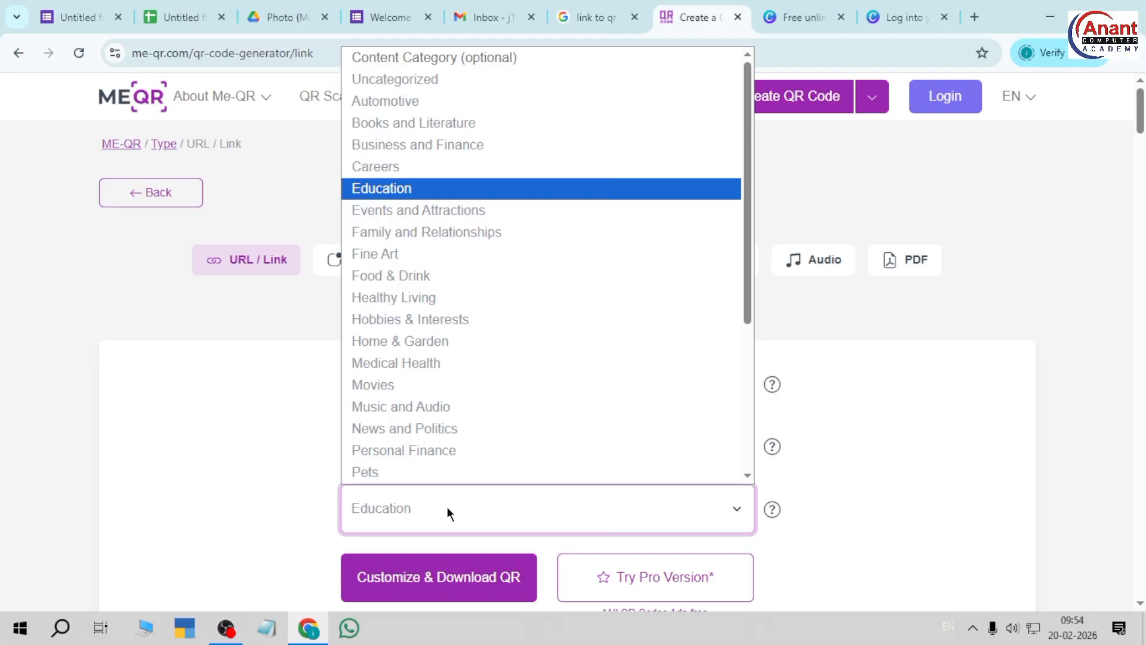
{"action": "left_click", "coordinate": [446, 507]}
{"action": "scroll", "coordinate": [447, 505], "scroll_direction": "down", "scroll_amount": 3}
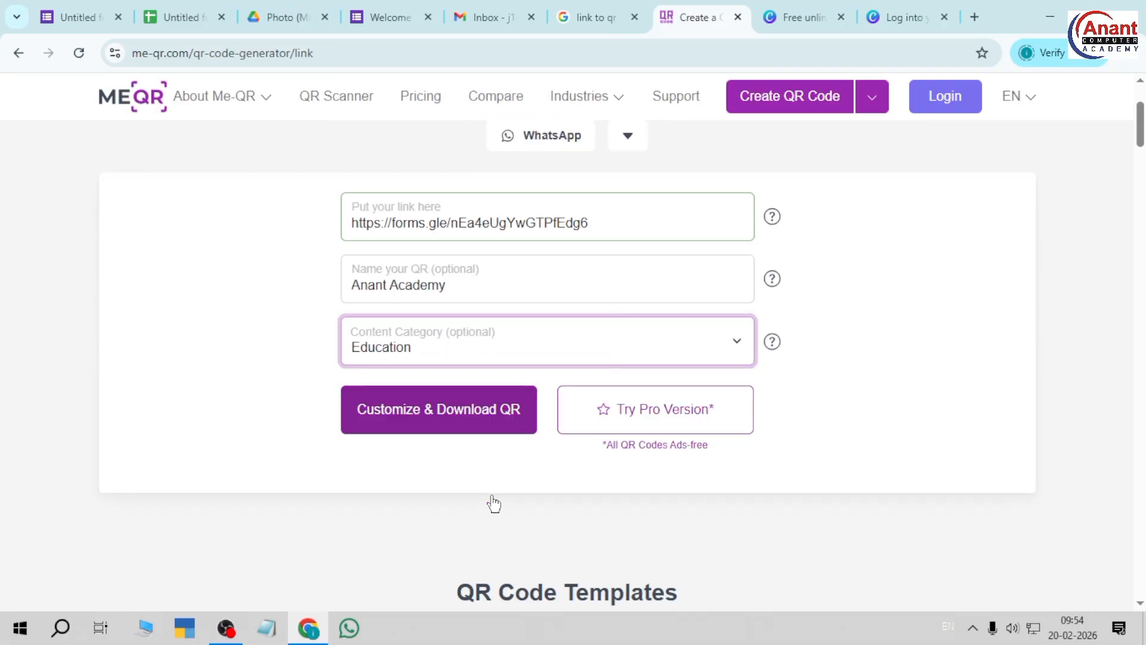
{"action": "left_click", "coordinate": [424, 409]}
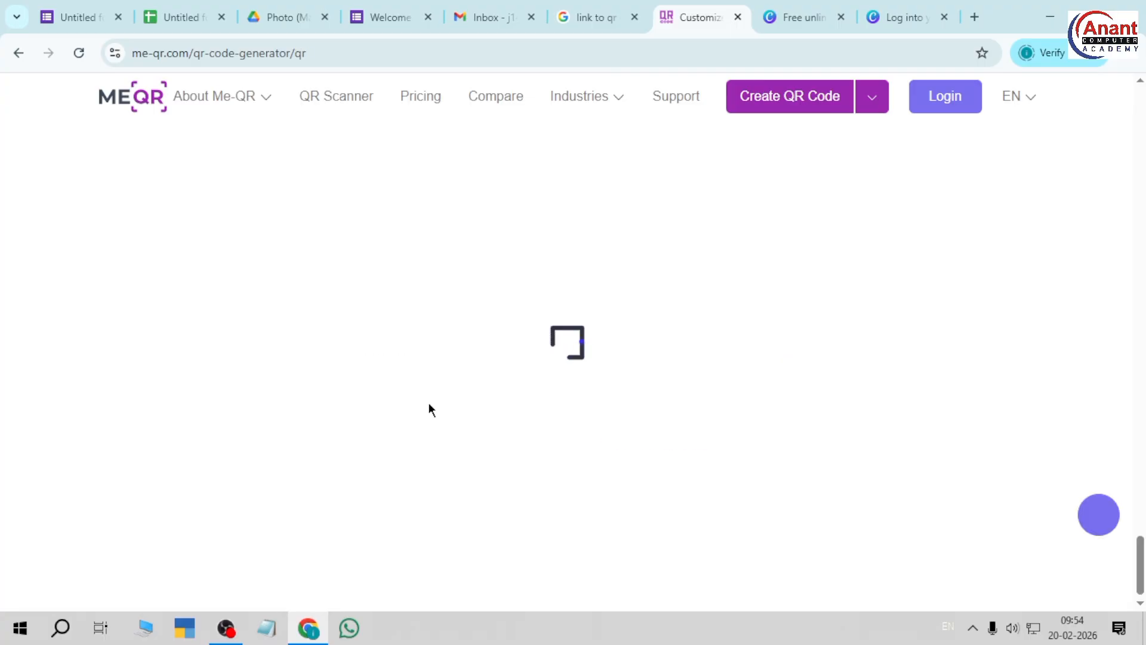
Step: Check the format and size options and download the QR code as a 1000x1000 px PNG
{"action": "scroll", "coordinate": [491, 347], "scroll_direction": "up", "scroll_amount": 15}
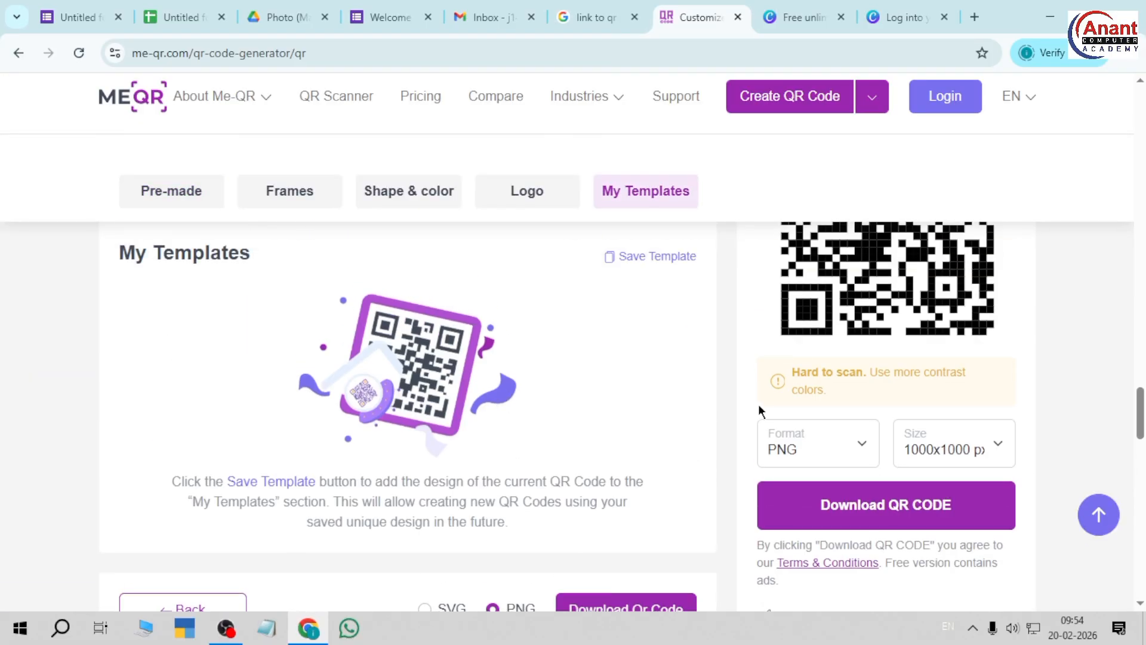
{"action": "scroll", "coordinate": [836, 405], "scroll_direction": "up", "scroll_amount": 2}
{"action": "scroll", "coordinate": [844, 433], "scroll_direction": "down", "scroll_amount": 2}
{"action": "left_click", "coordinate": [973, 450]}
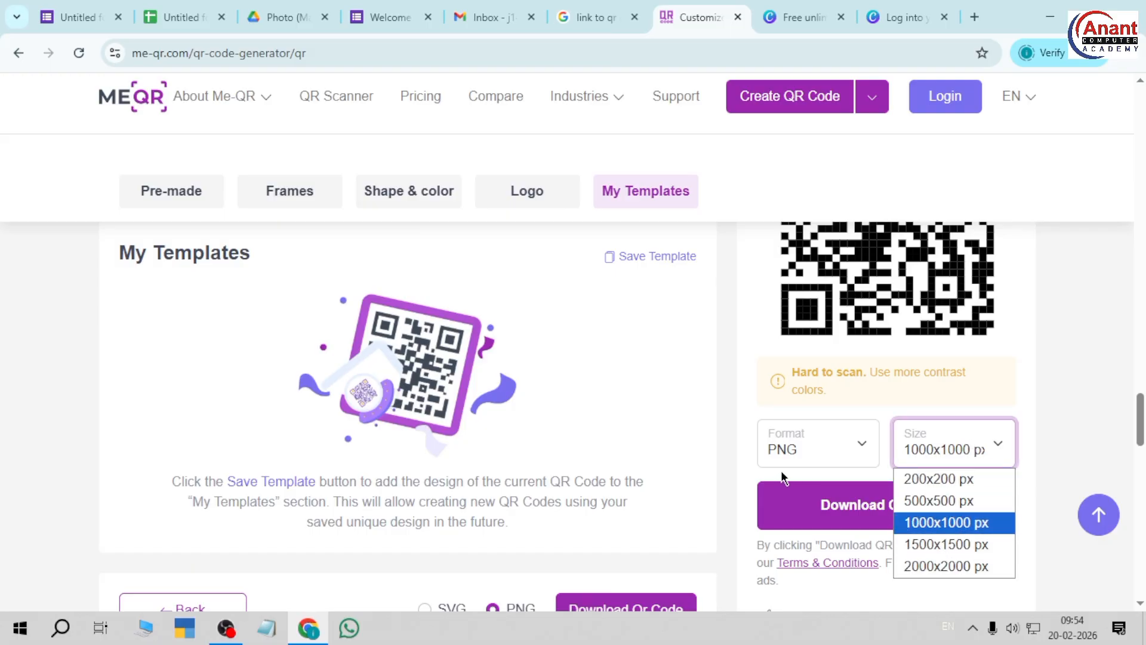
{"action": "left_click", "coordinate": [826, 454]}
{"action": "left_click", "coordinate": [719, 455]}
{"action": "left_click", "coordinate": [914, 504]}
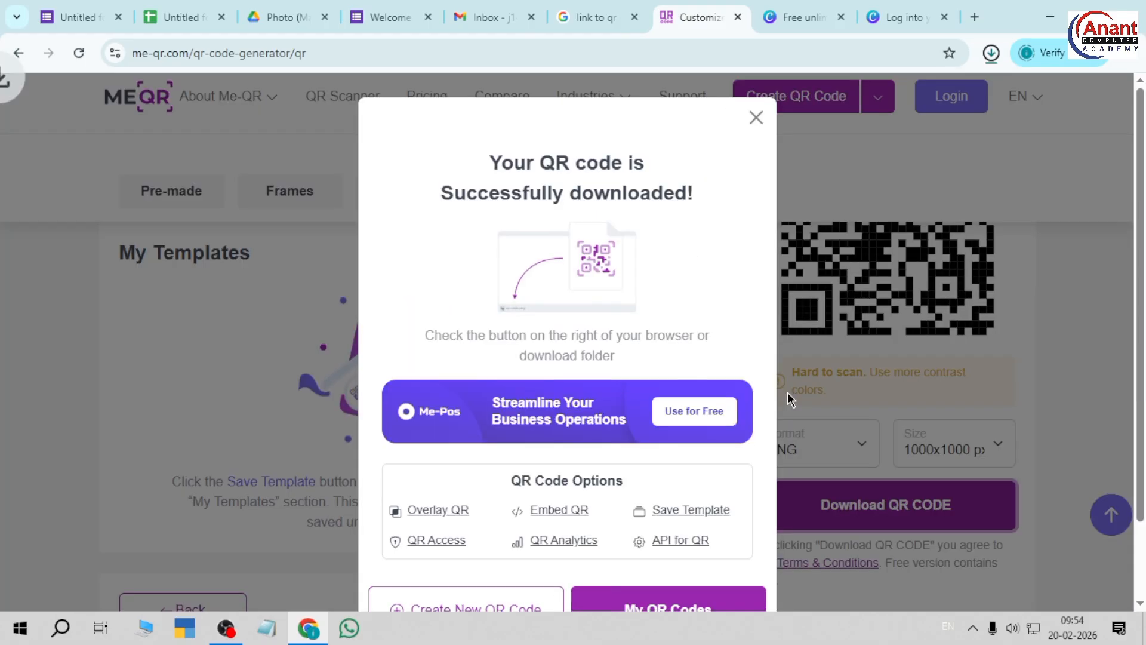
Step: Open the downloaded Anant Academy.png in the image viewer and inspect the QR code
{"action": "scroll", "coordinate": [534, 382], "scroll_direction": "down", "scroll_amount": 2}
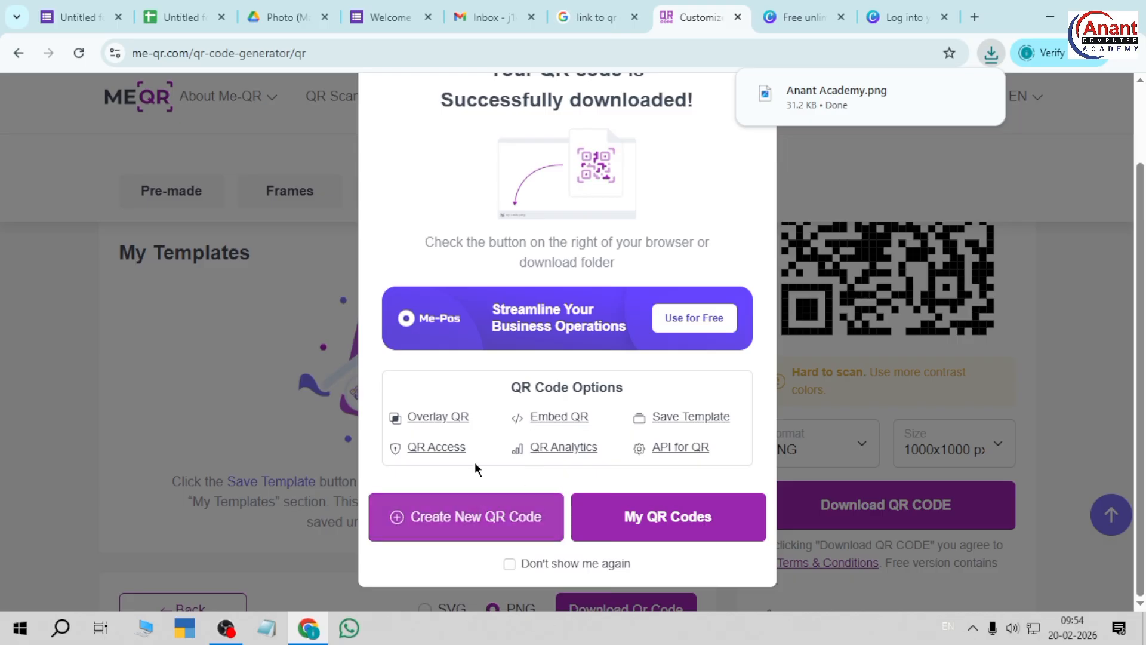
{"action": "scroll", "coordinate": [501, 350], "scroll_direction": "up", "scroll_amount": 1}
{"action": "scroll", "coordinate": [509, 351], "scroll_direction": "up", "scroll_amount": 1}
{"action": "mouse_move", "coordinate": [812, 109]}
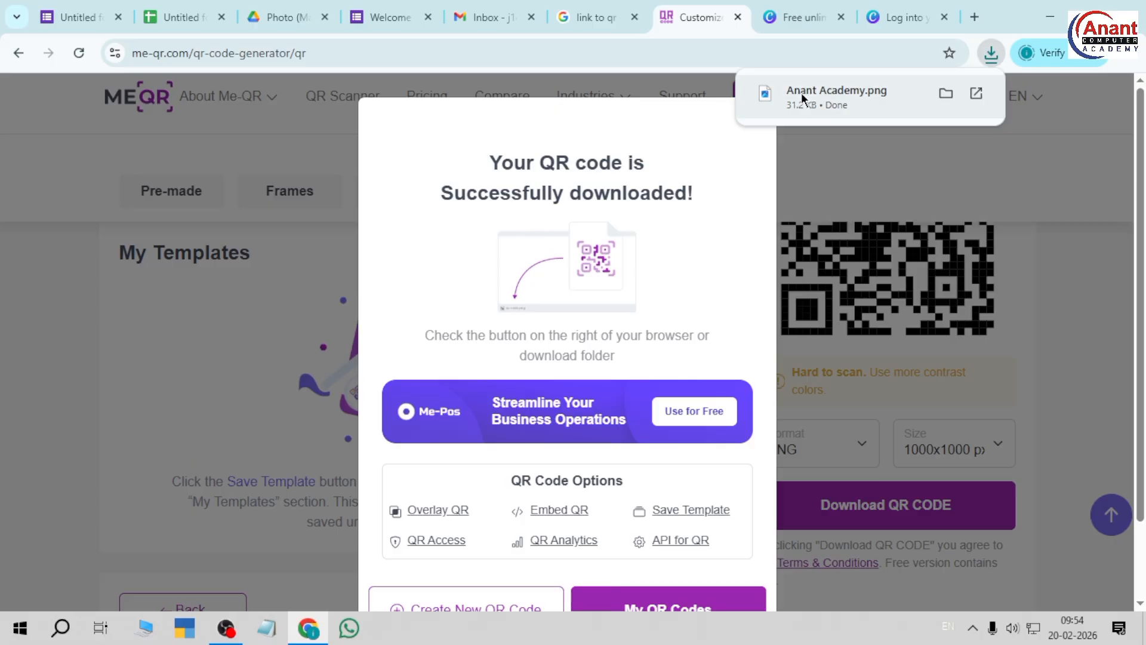
{"action": "left_click", "coordinate": [772, 105]}
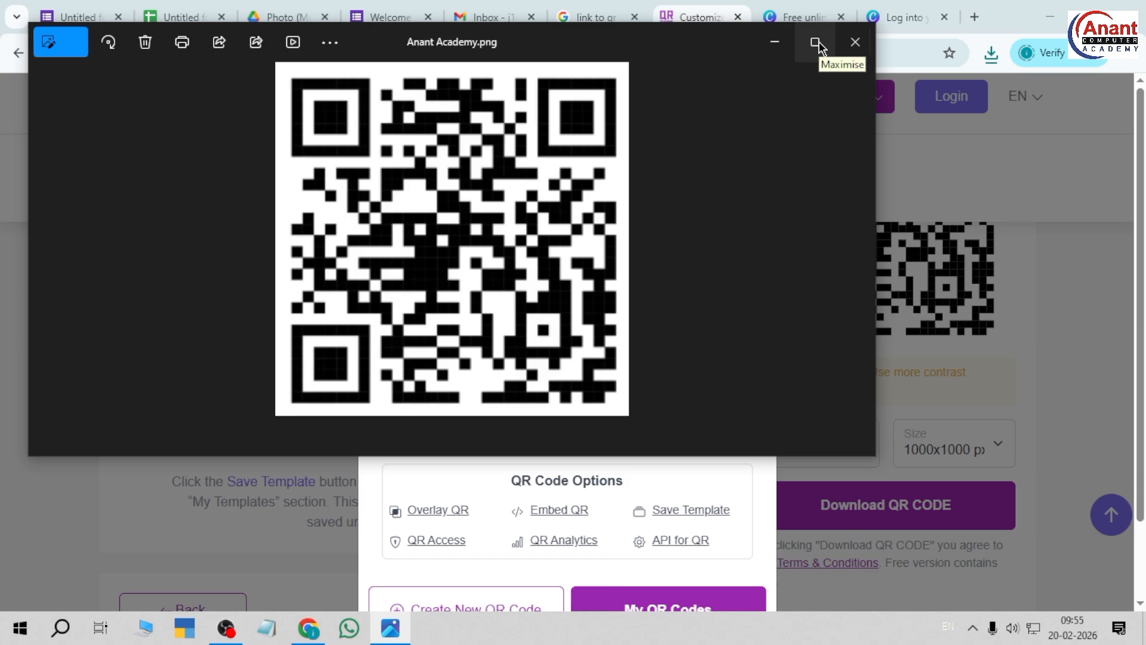
{"action": "scroll", "coordinate": [471, 162], "scroll_direction": "up", "scroll_amount": 3}
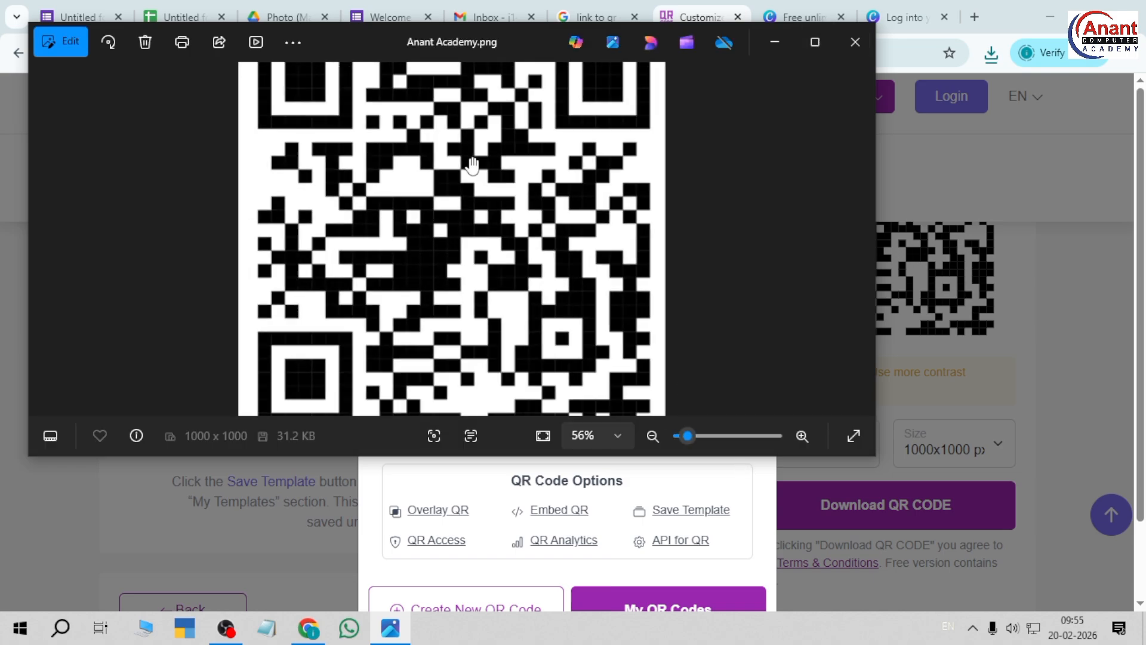
{"action": "scroll", "coordinate": [471, 162], "scroll_direction": "down", "scroll_amount": 4}
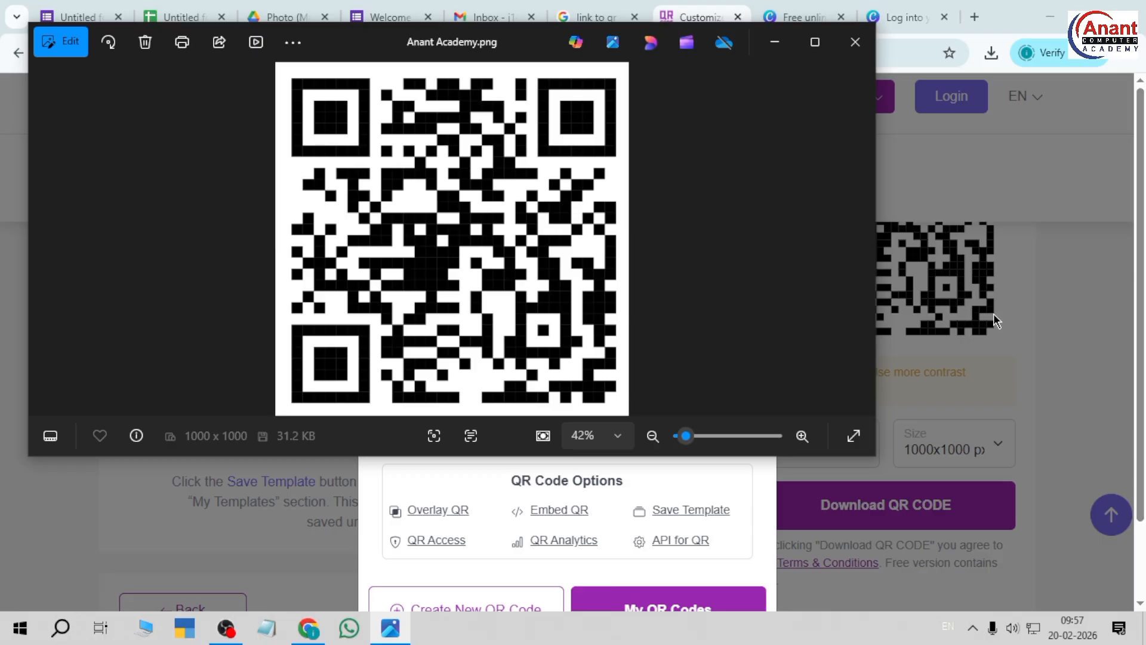
{"action": "left_click", "coordinate": [216, 634]}
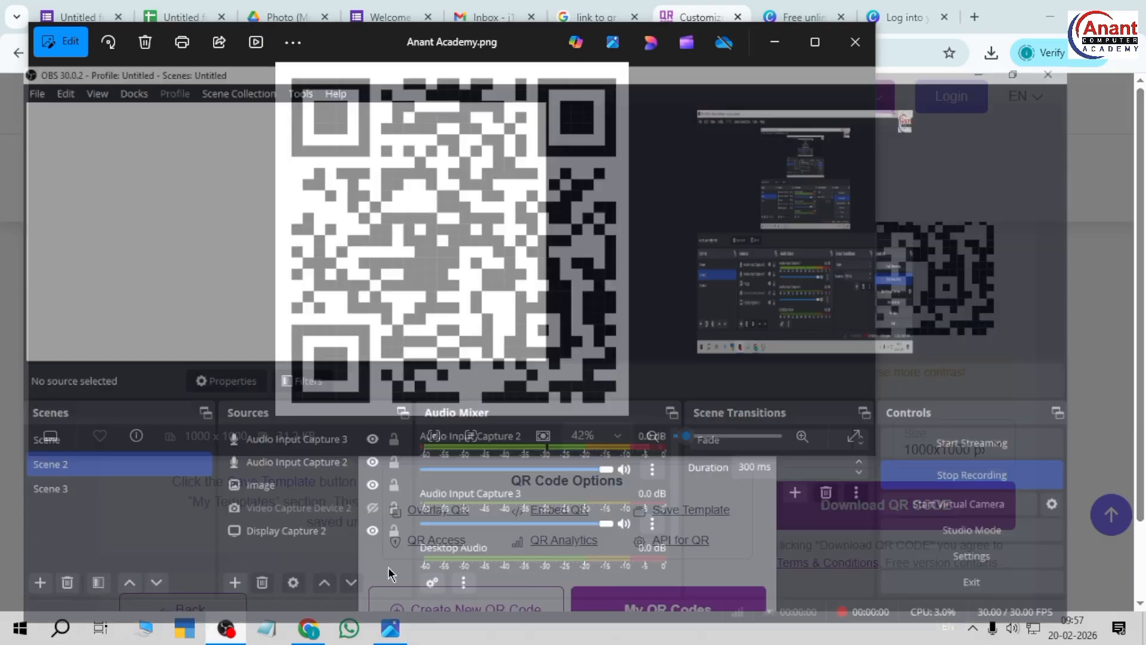